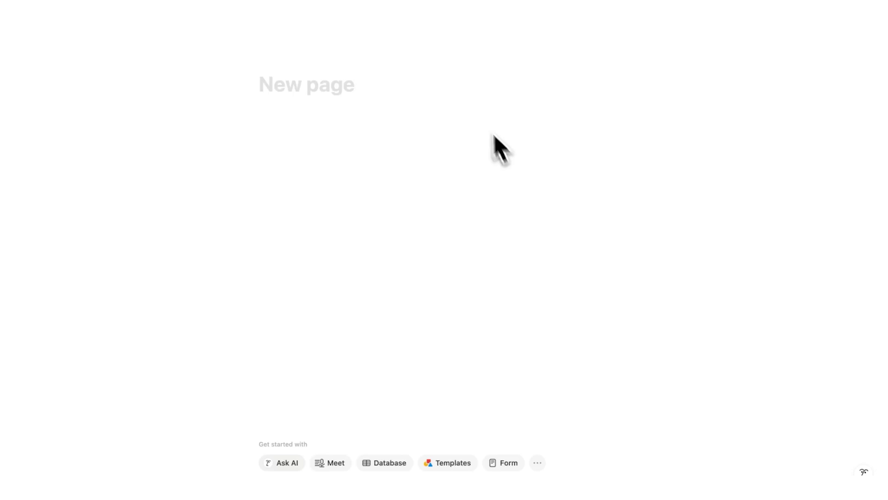
Step: Title the page CRM and insert a new empty table database via /data
text(GR)
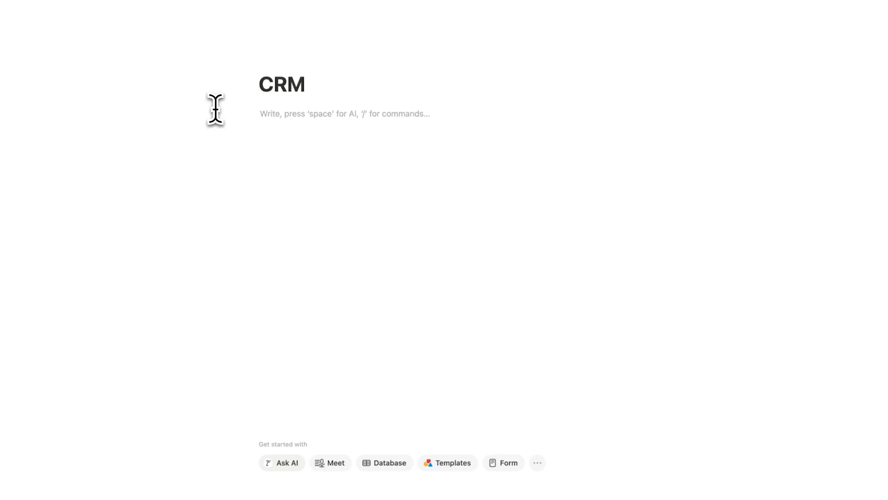
text(/data)
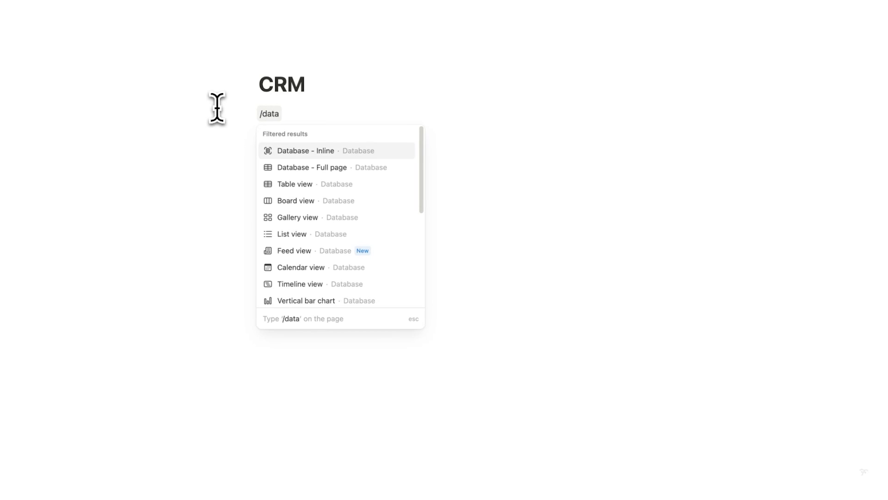
mouse_move(386, 153)
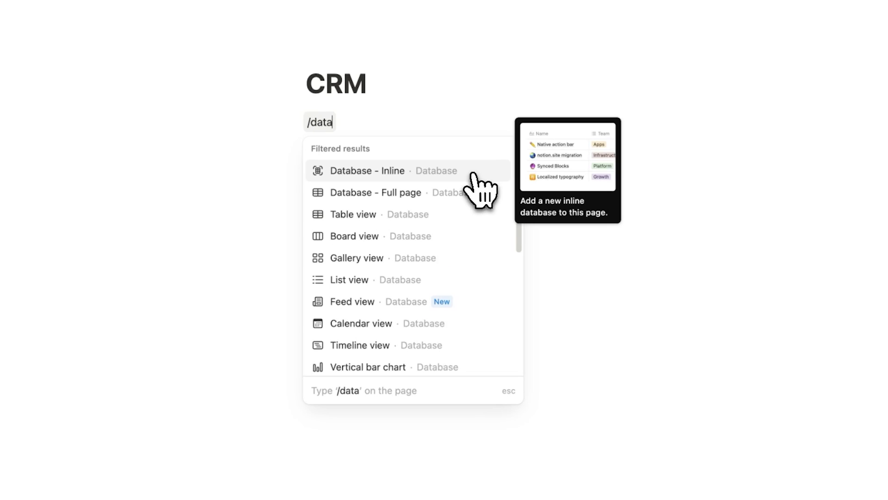
scroll(377, 324, down, 5)
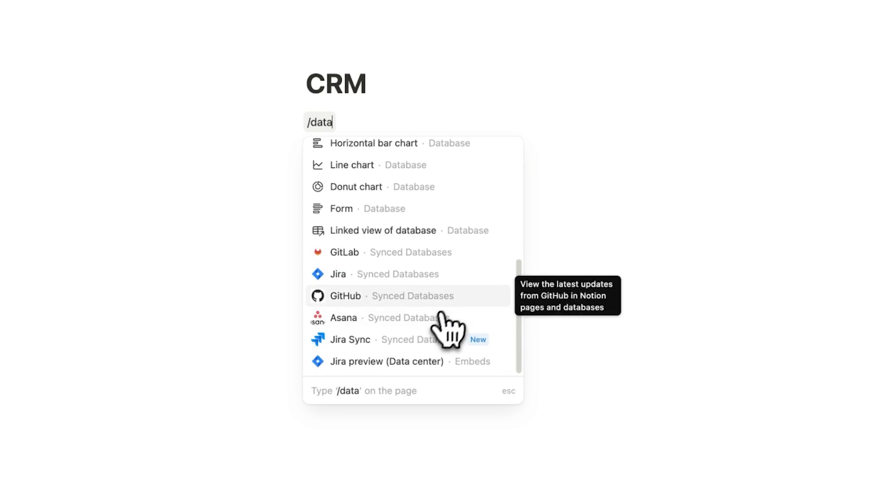
scroll(446, 324, up, 5)
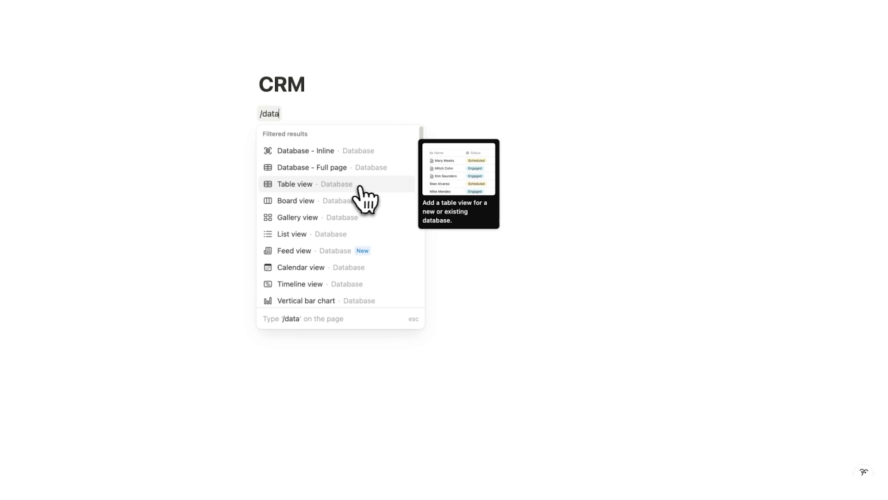
click(360, 185)
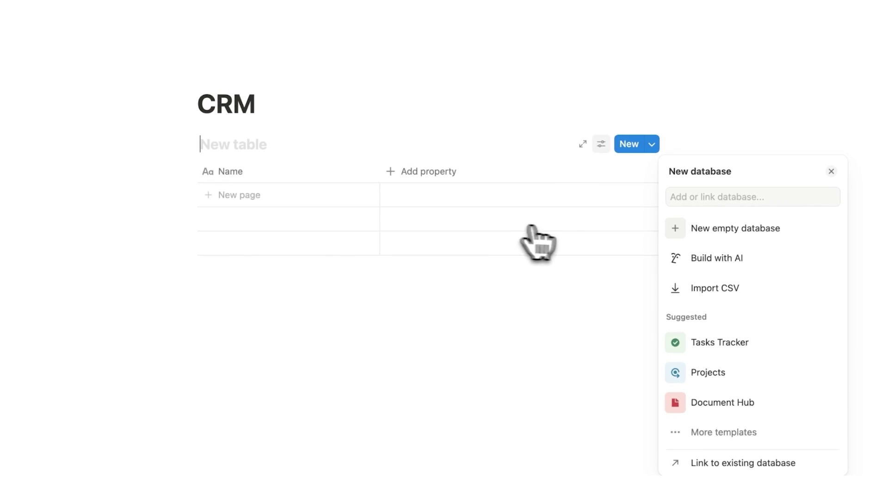
click(675, 229)
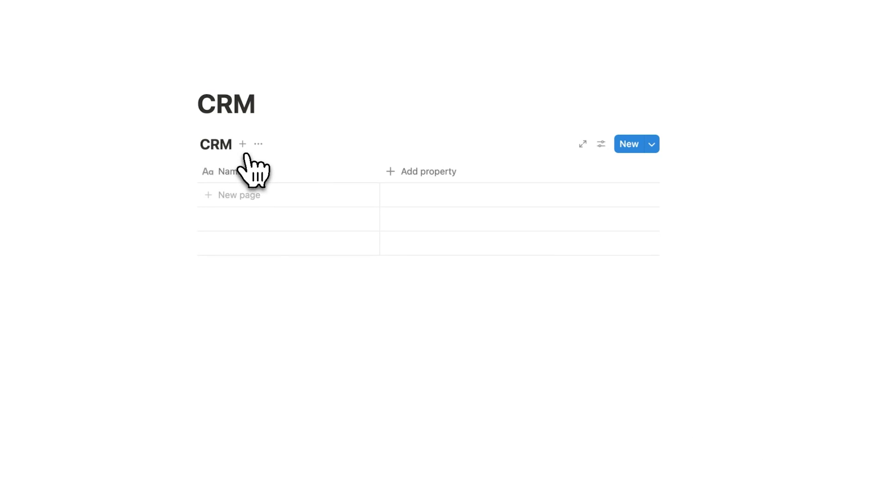
Step: Switch the page to full width and rename the Name column to Business
click(870, 7)
click(854, 200)
key(Escape)
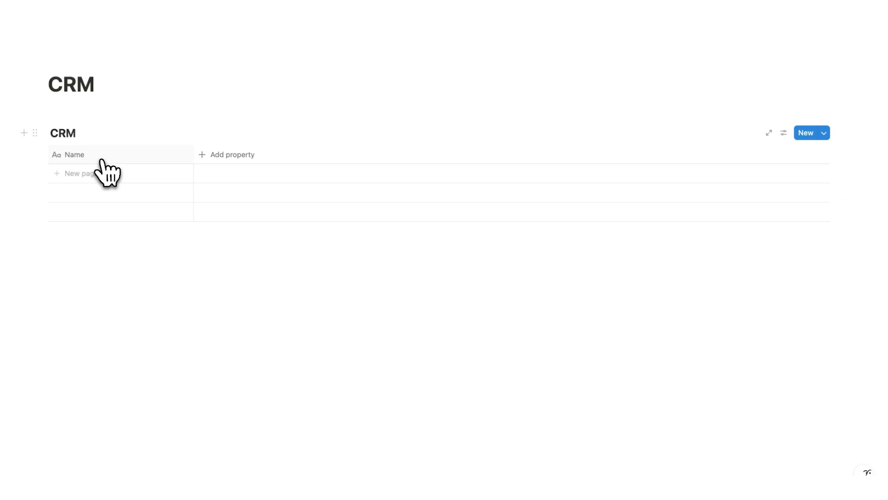
click(158, 191)
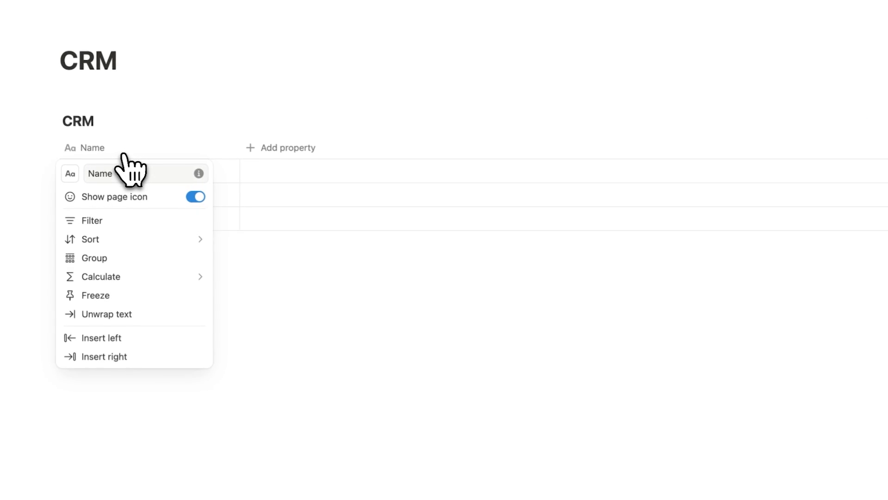
double_click(105, 175)
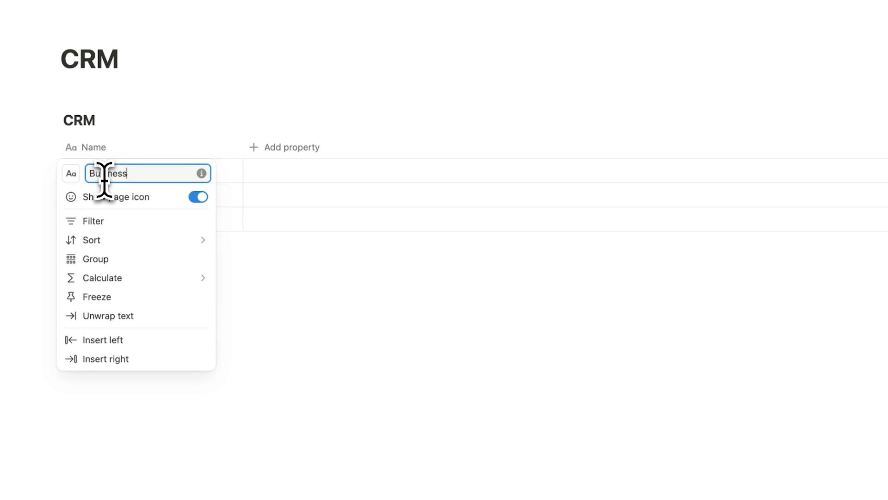
click(294, 314)
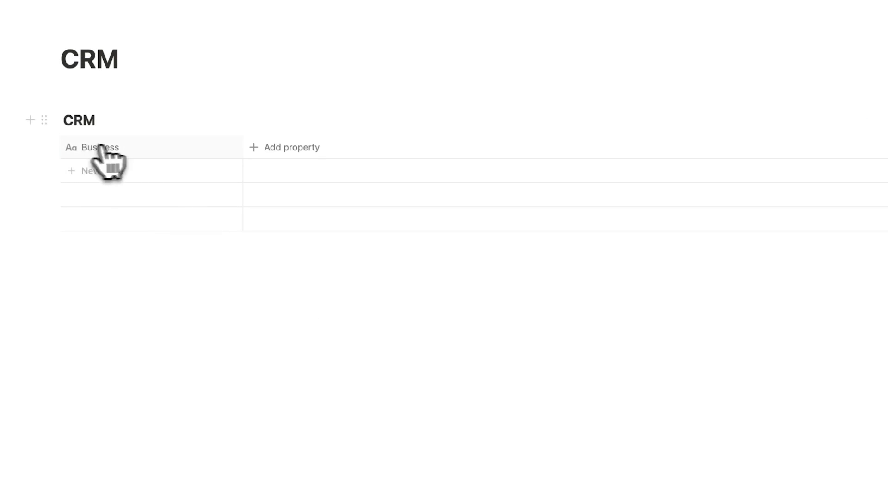
Step: Add a Contact Person text column and narrow the Business column
click(277, 147)
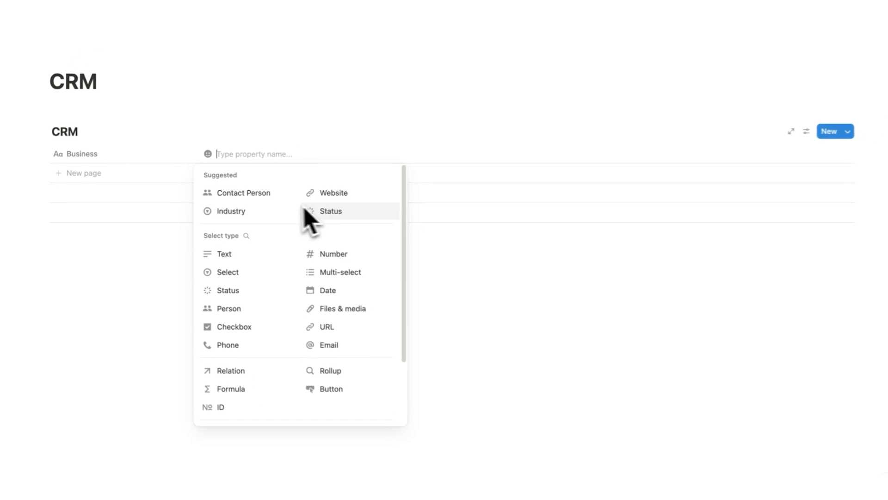
scroll(266, 231, down, 1)
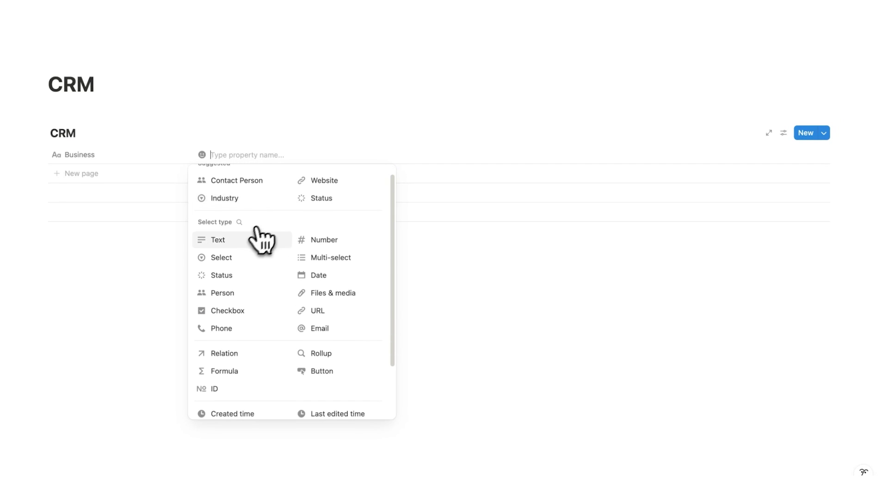
click(264, 249)
click(265, 162)
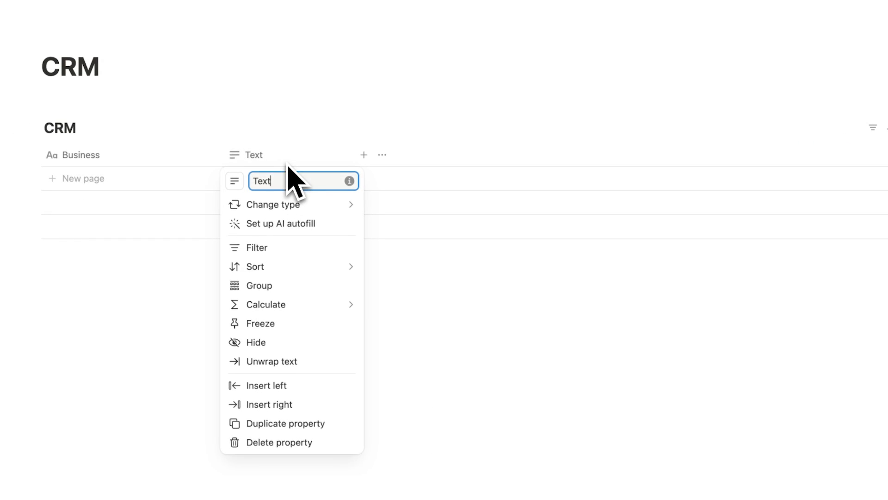
text(Contact Person)
key(Return)
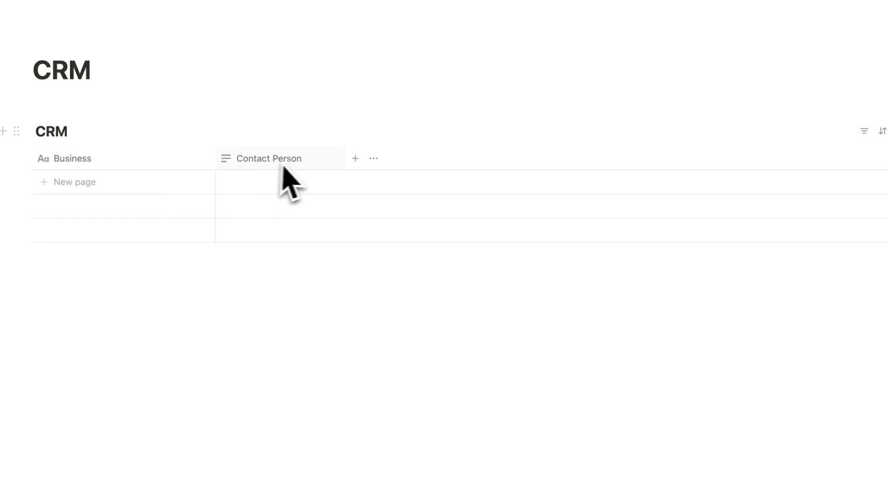
drag(215, 158, 167, 158)
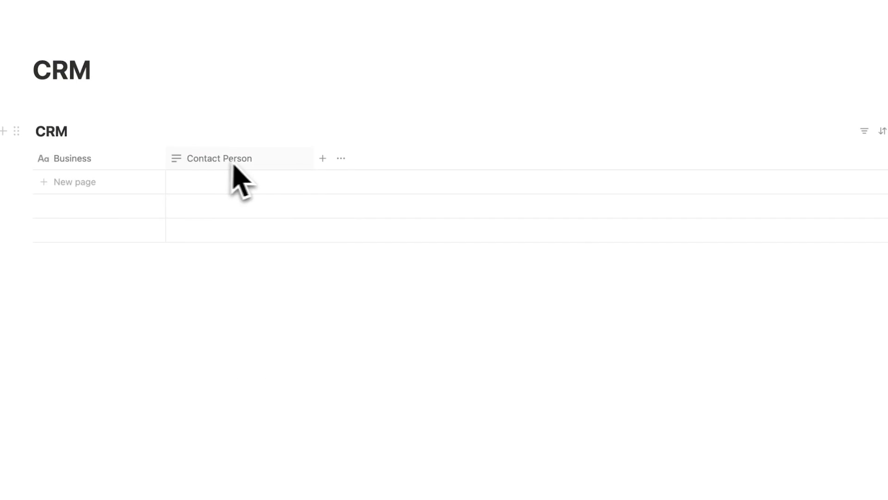
Step: Add a number column named Estimate
click(323, 158)
click(501, 279)
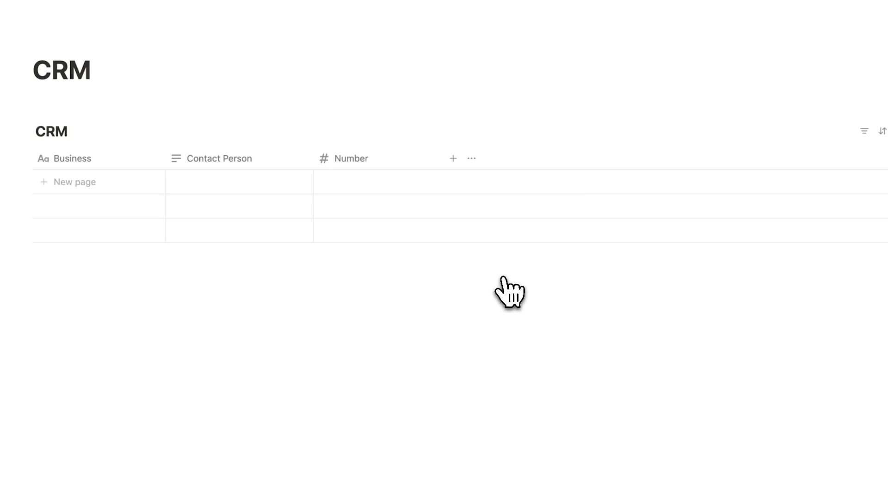
click(388, 161)
text(Estimate)
key(Return)
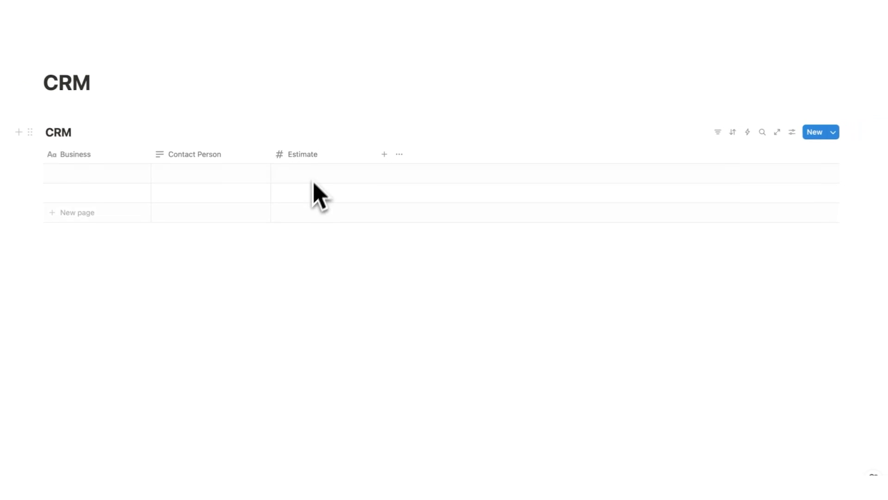
Step: Add a date column named First Contact after Estimate
click(383, 154)
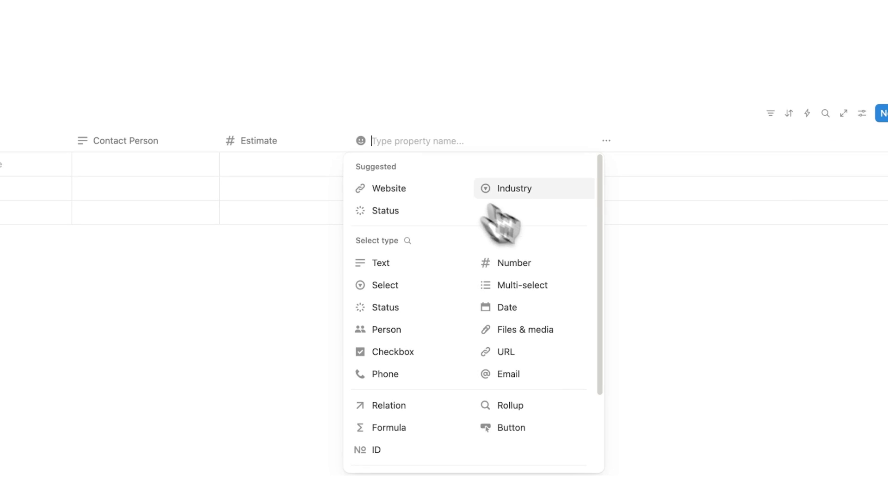
click(528, 309)
click(428, 147)
text(First Contact)
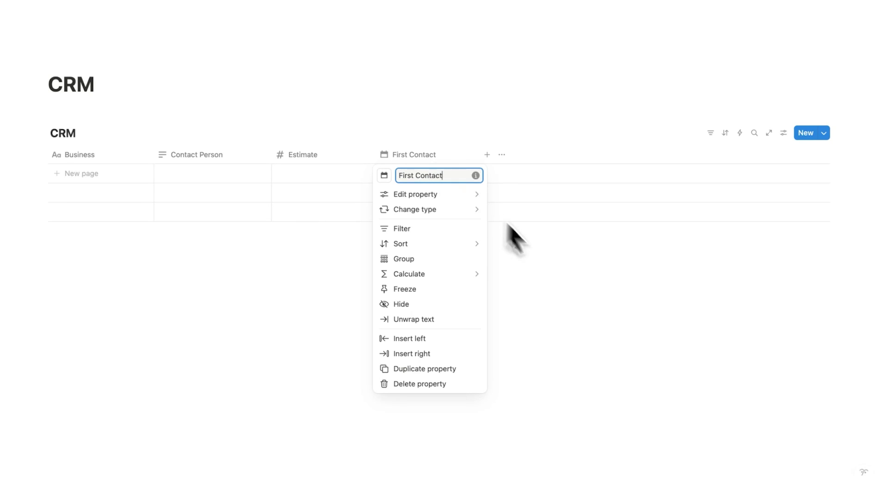
key(Return)
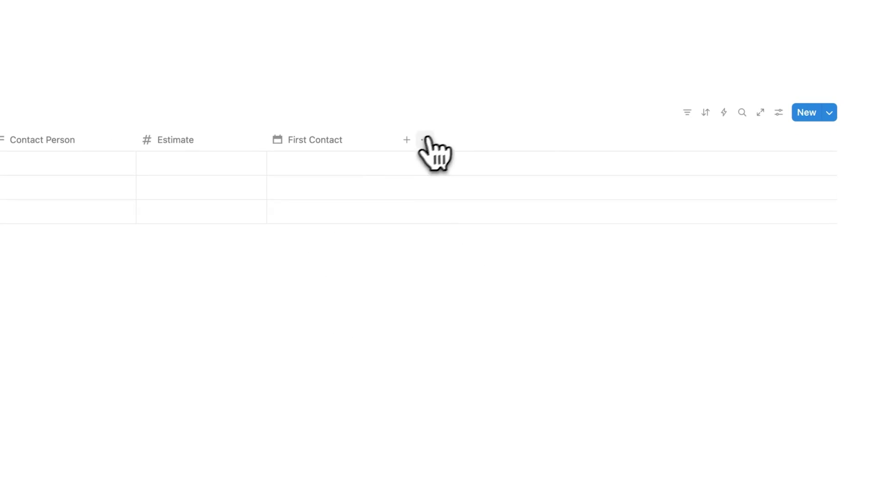
Step: Add a second date column named Last Contact after First Contact
click(407, 140)
click(589, 306)
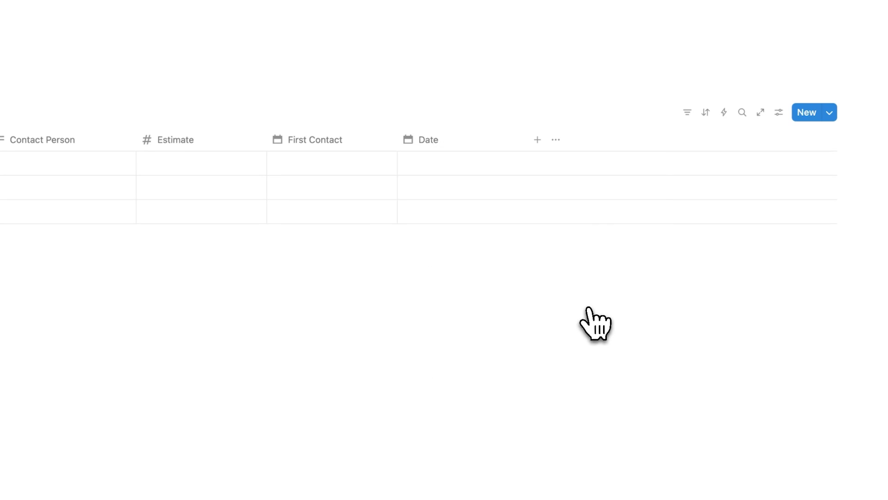
click(447, 147)
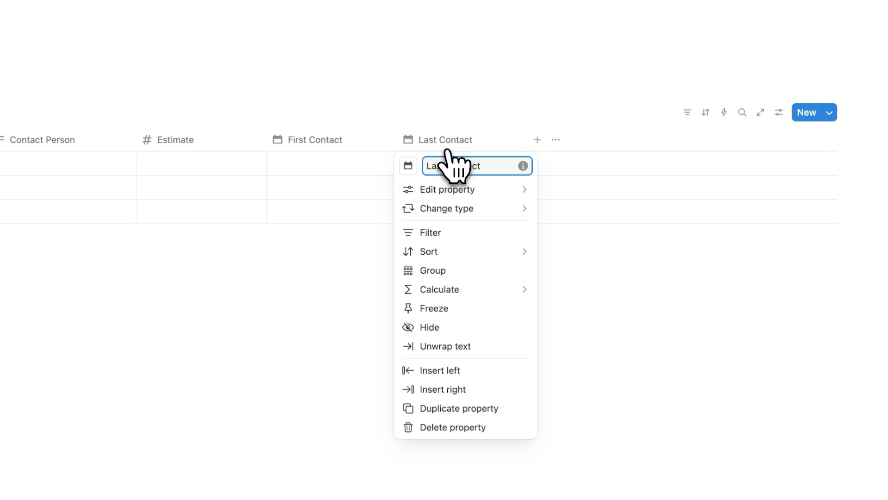
click(753, 327)
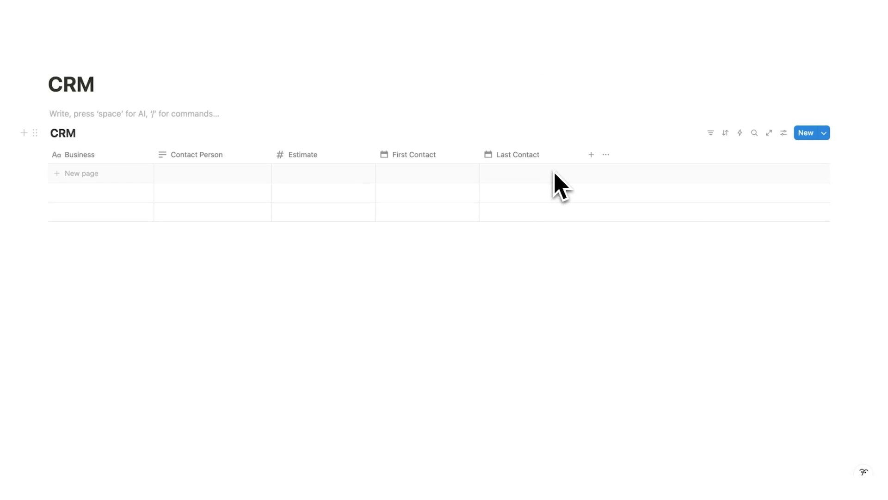
Step: Add a new Select column named Status to the table
click(783, 133)
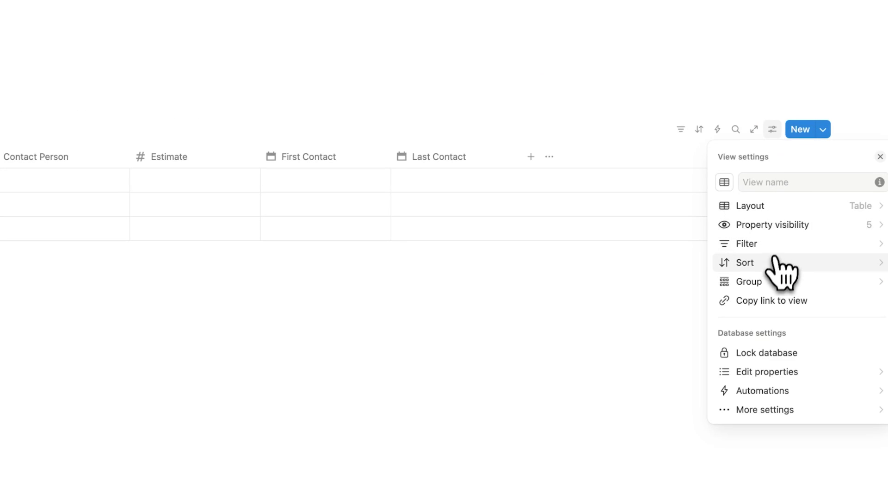
click(508, 310)
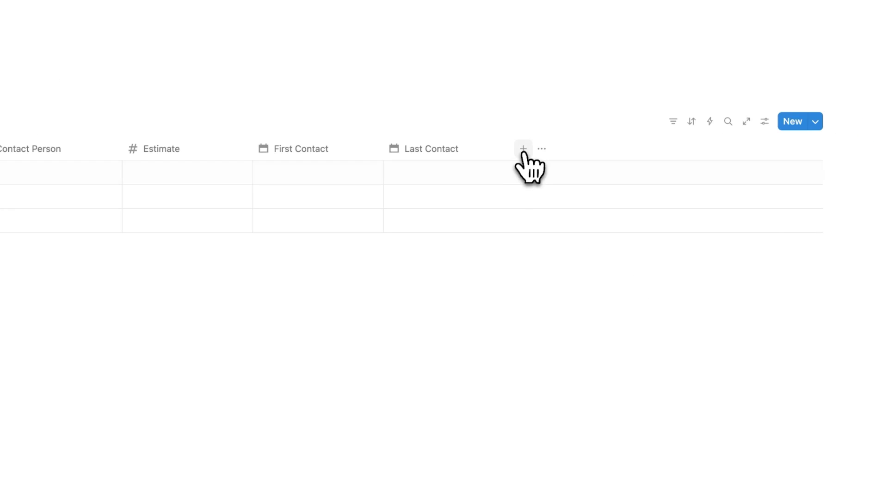
click(656, 154)
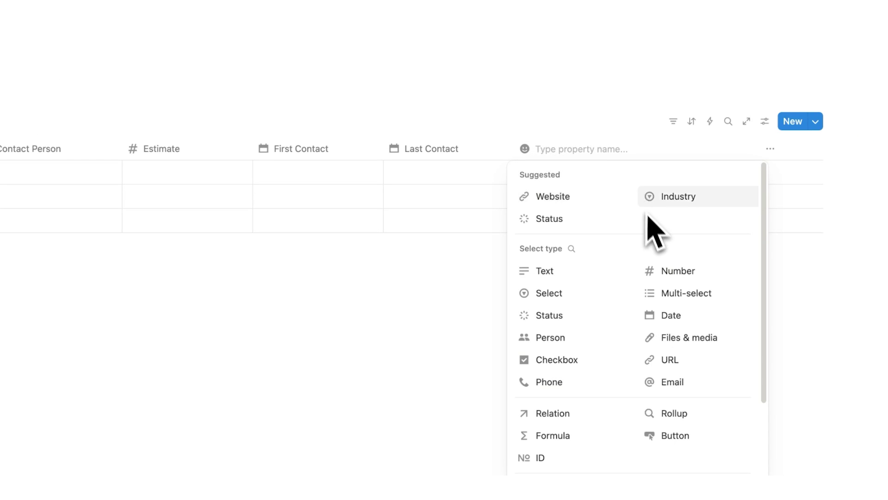
click(582, 296)
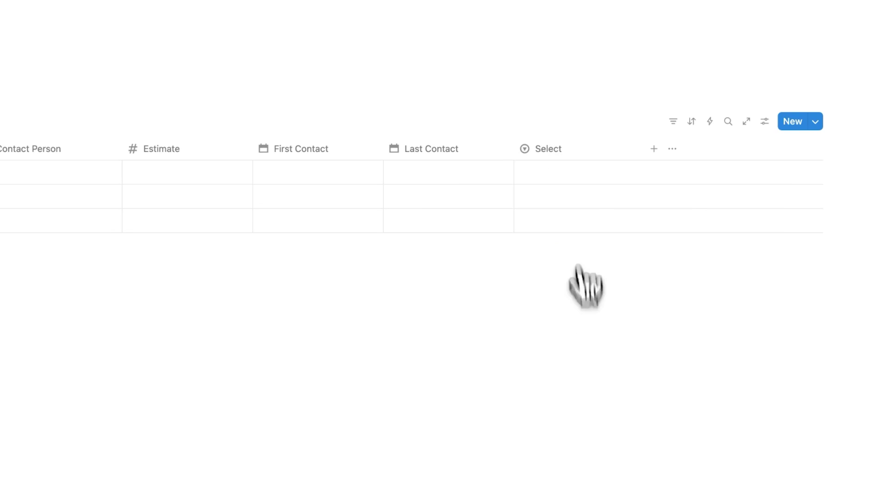
click(567, 153)
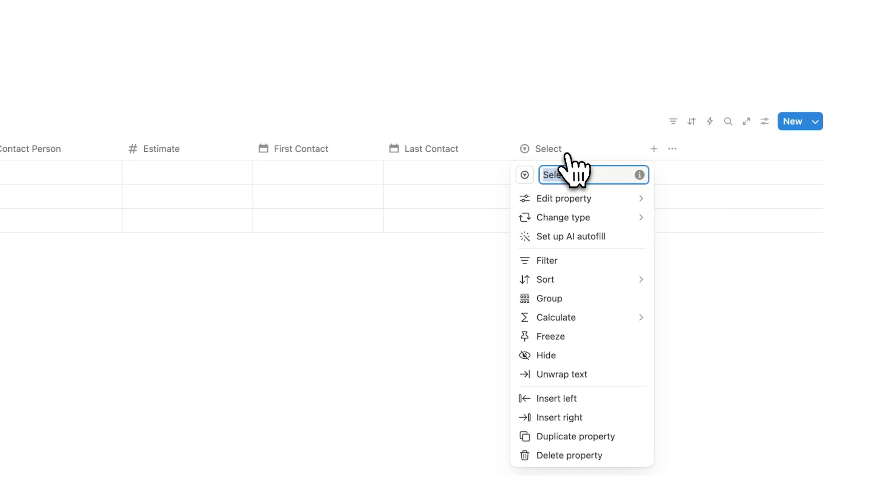
text(Status)
key(Return)
Step: Confirm Status as a select property and move it to the first position, left of Business
click(654, 148)
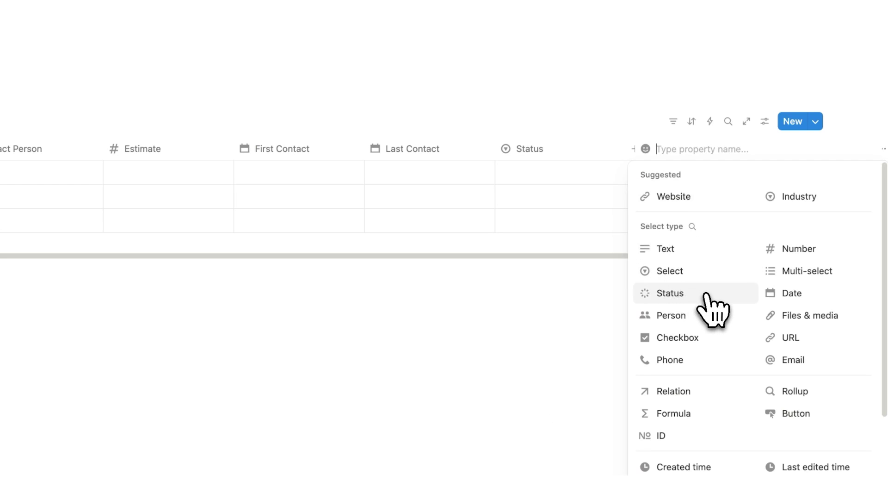
click(577, 277)
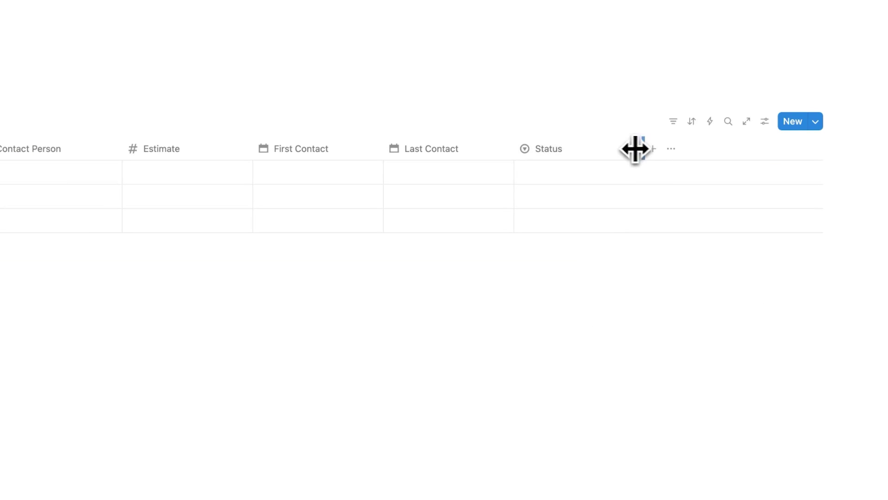
click(571, 156)
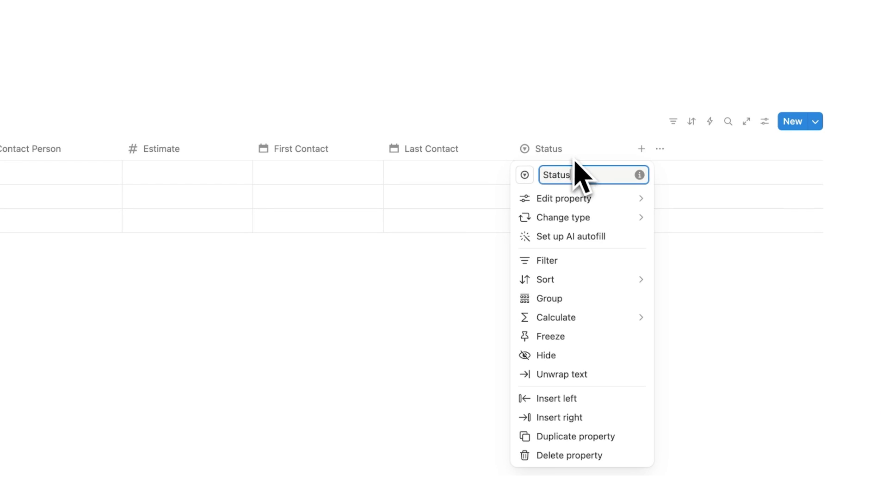
click(565, 198)
click(467, 264)
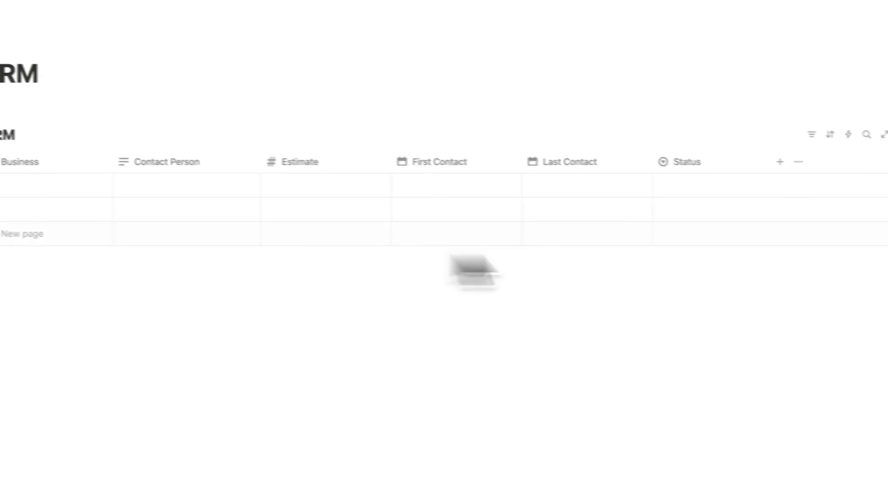
drag(532, 148, 520, 200)
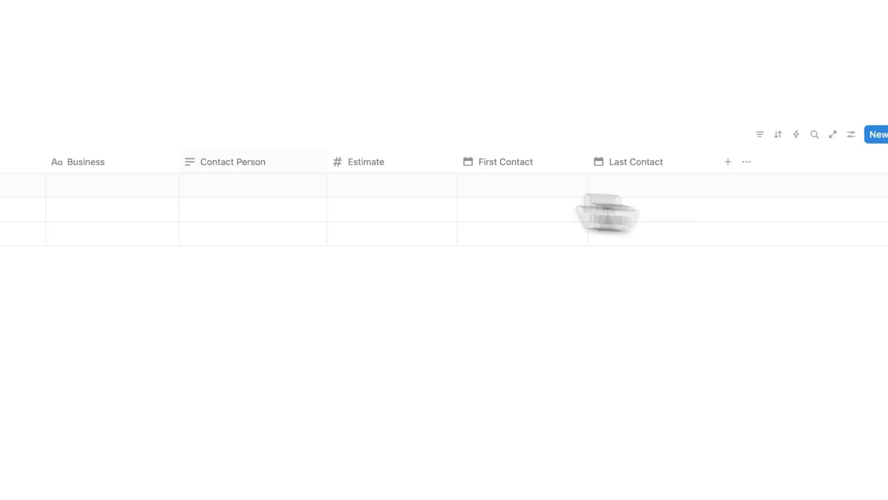
drag(597, 204, 19, 181)
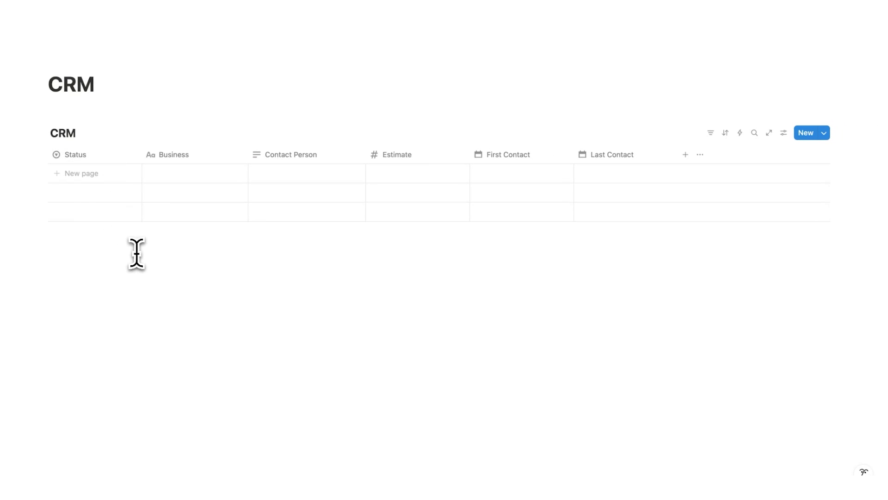
Step: Tag the first row with a new Signed Contract status and begin a /data block below the table
click(133, 272)
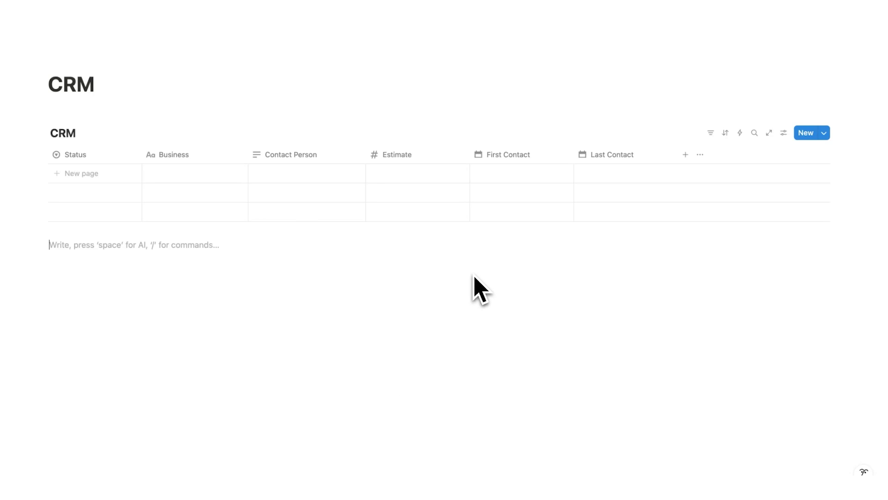
click(88, 171)
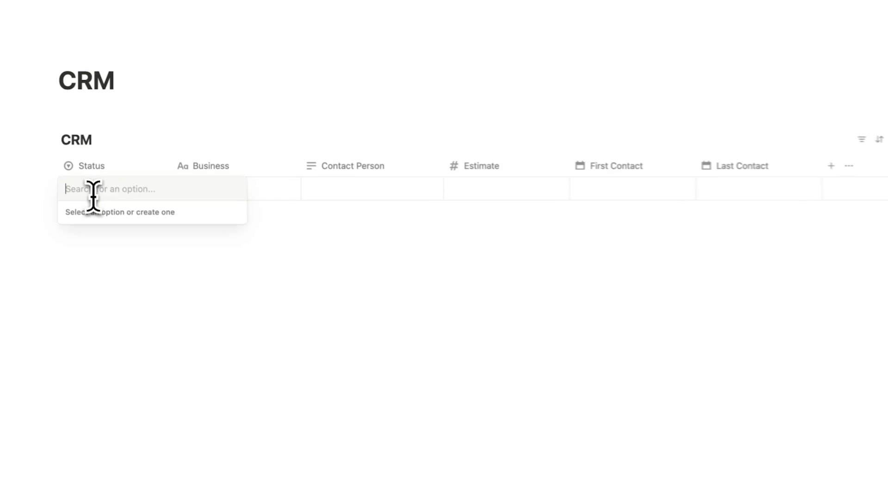
text(Signed Contract)
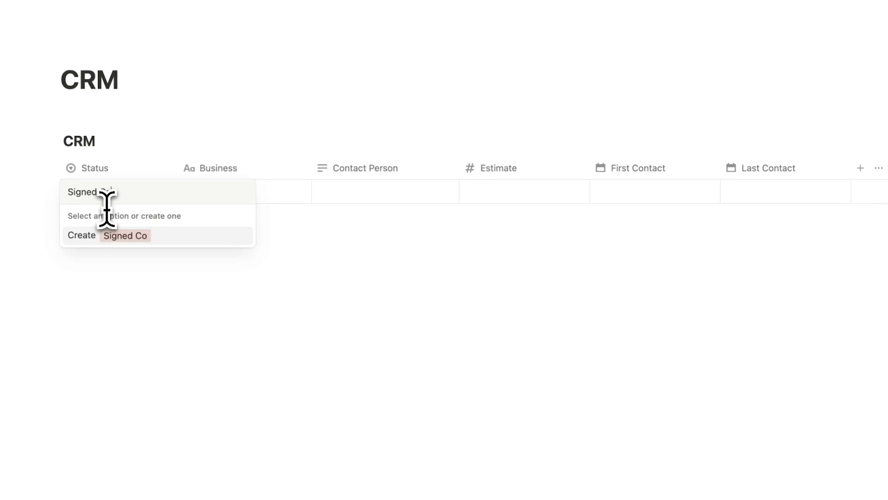
key(Return)
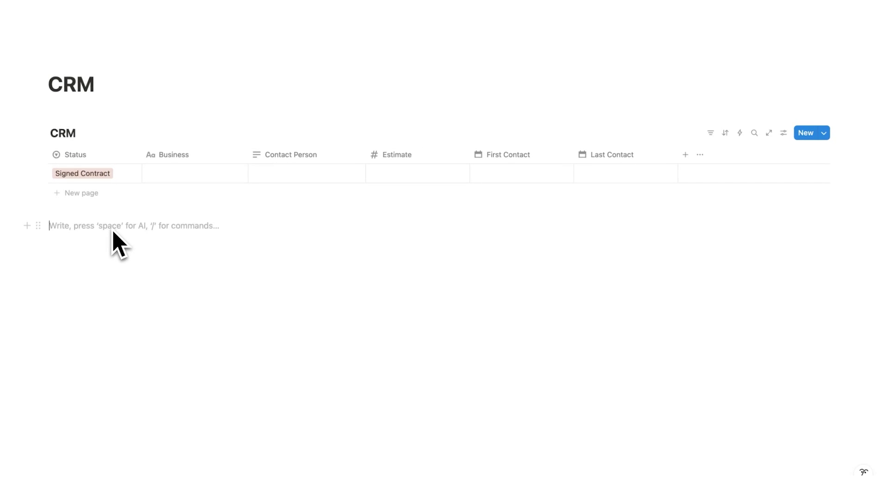
text(/data)
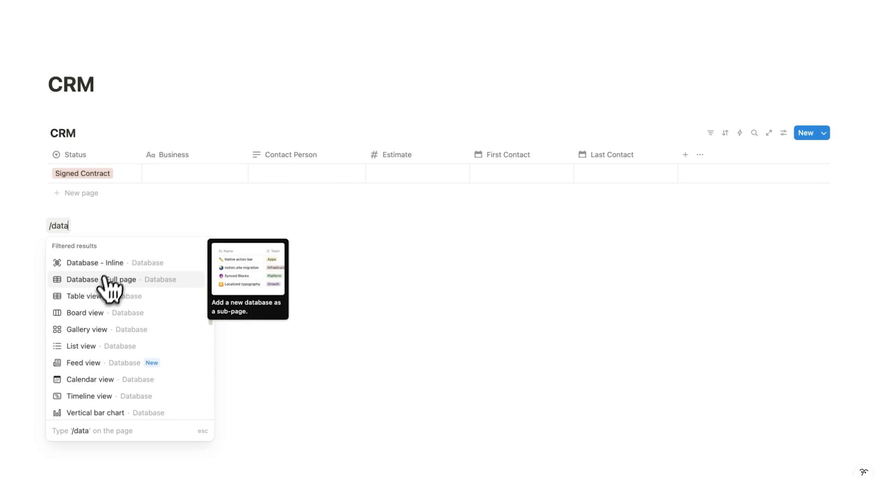
Step: Link a new table below to the existing CRM database in Table view
click(90, 296)
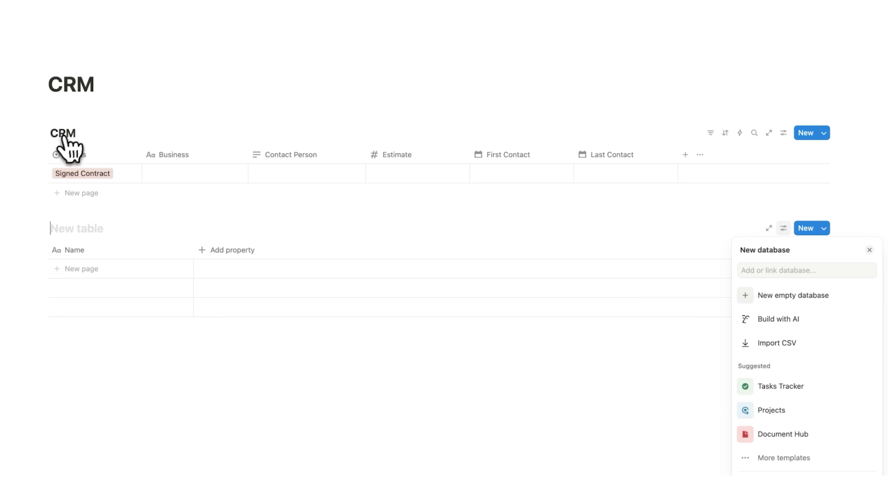
click(768, 270)
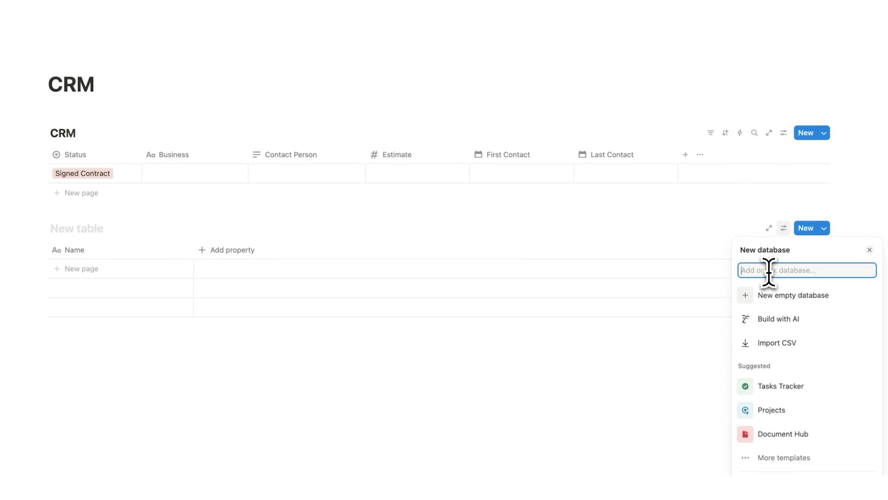
text(CRM)
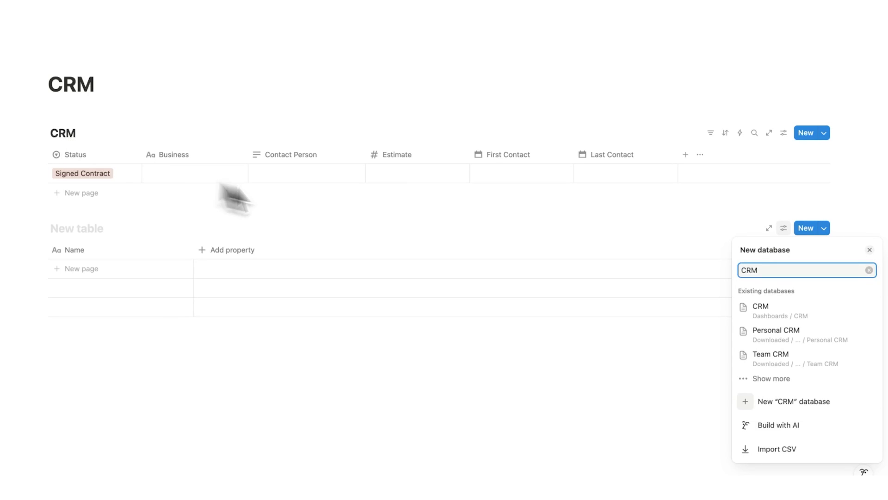
click(782, 309)
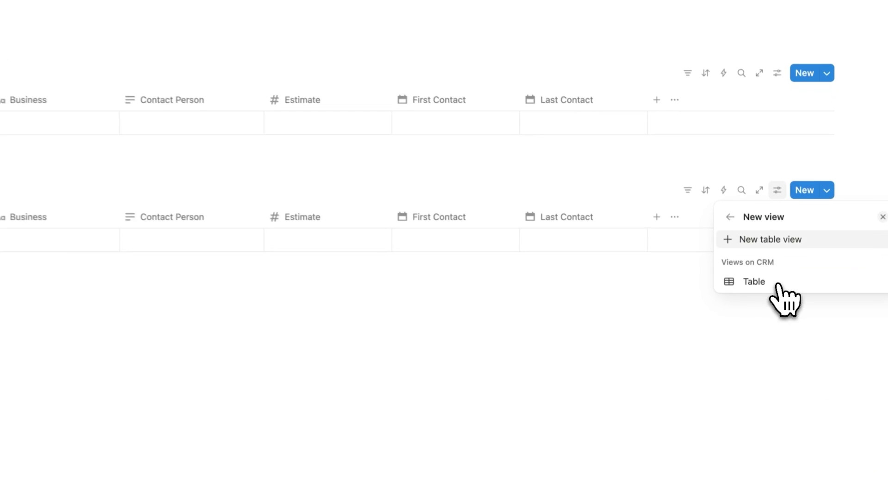
click(777, 285)
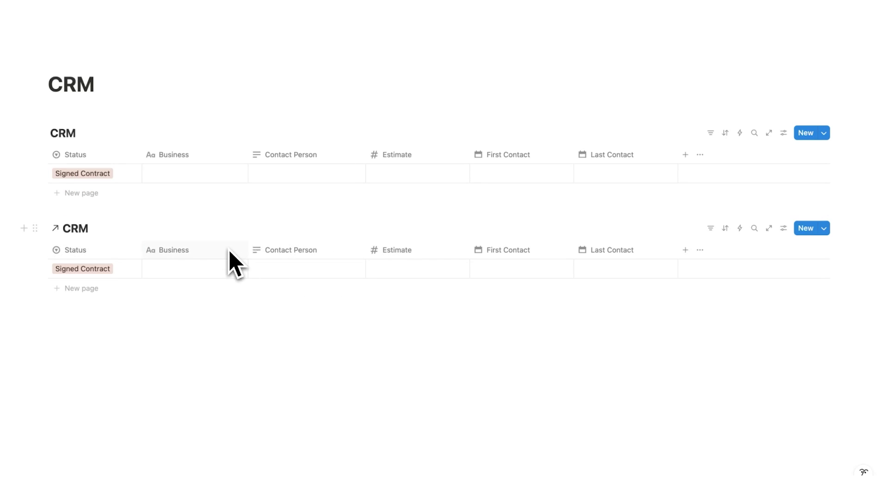
Step: Add a Clients line under the page title and turn it into Heading 1
click(106, 114)
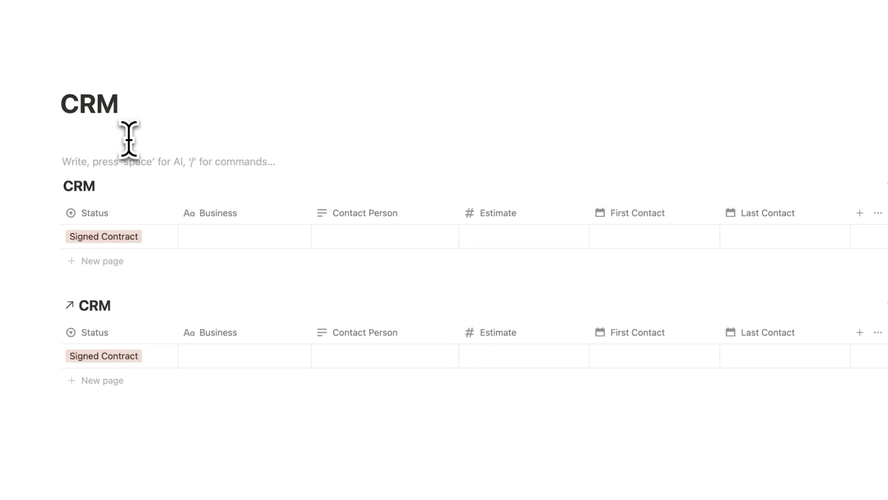
text(c)
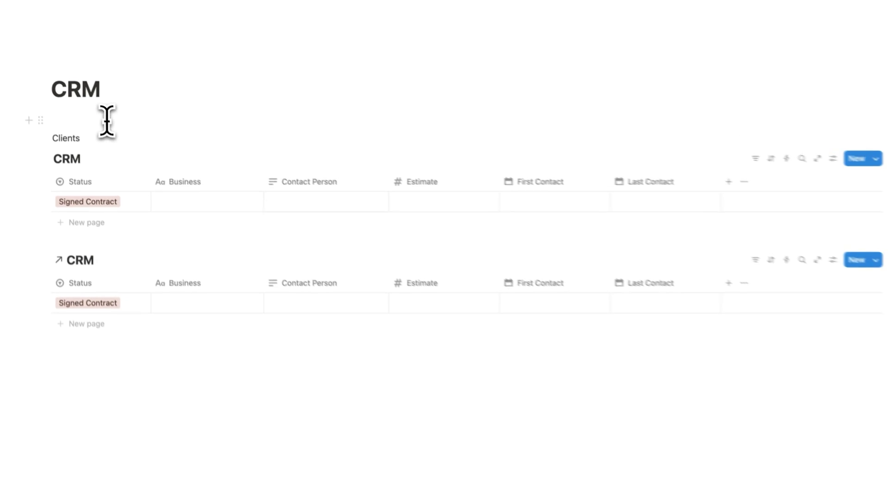
drag(62, 162, 119, 152)
key(ctrl+c)
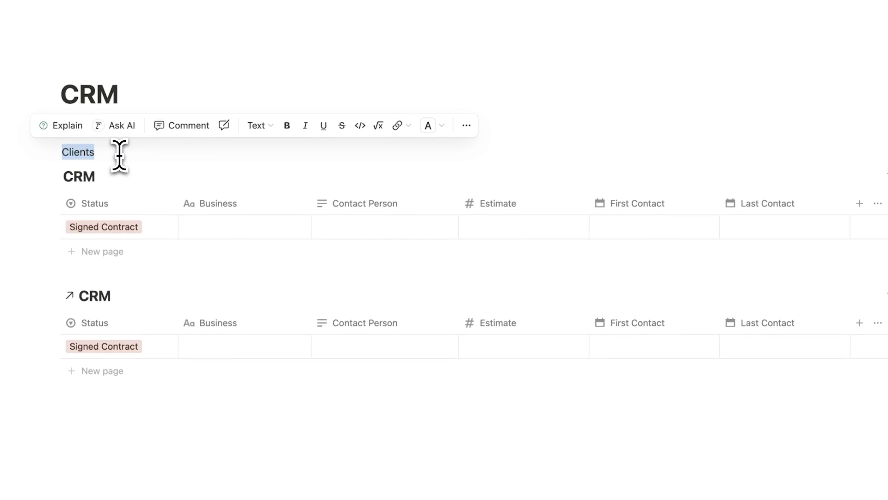
click(48, 150)
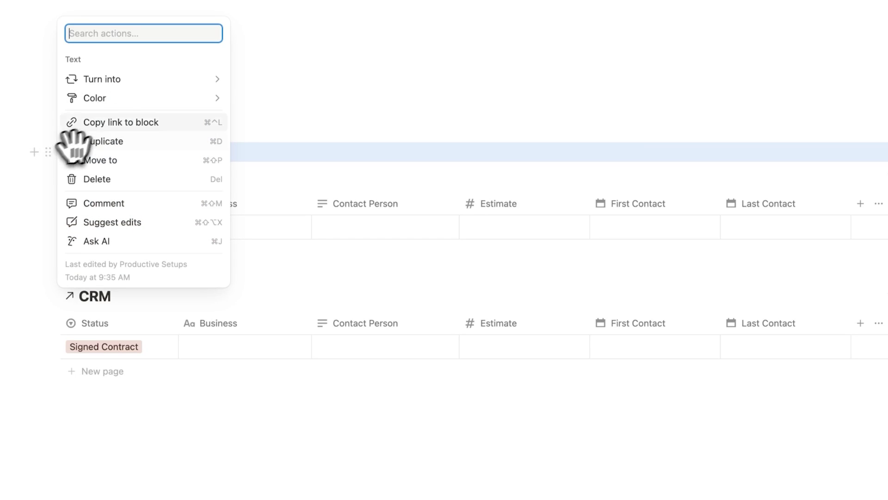
mouse_move(153, 79)
click(271, 13)
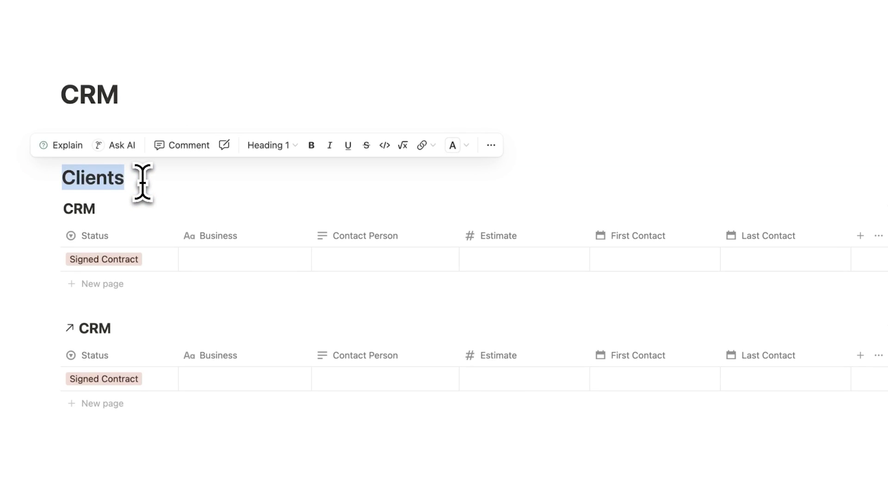
Step: Paste the heading above the second table and retype it as Leads
click(99, 312)
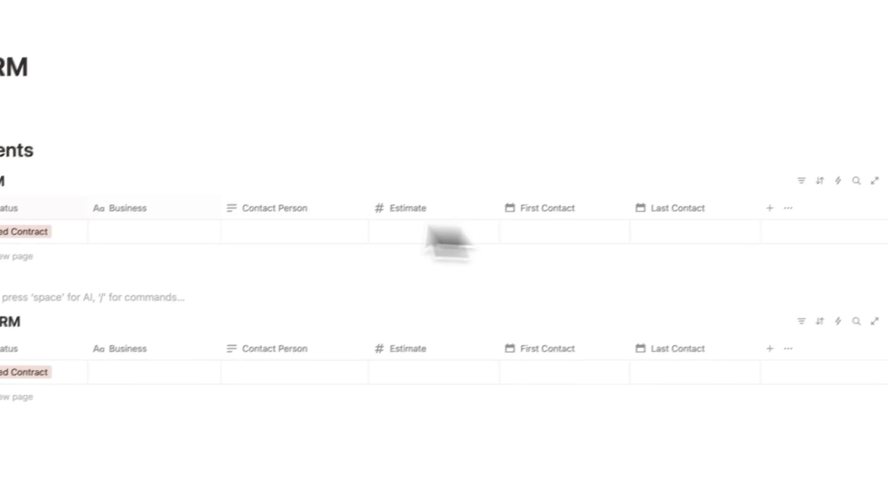
key(ctrl+v)
double_click(118, 312)
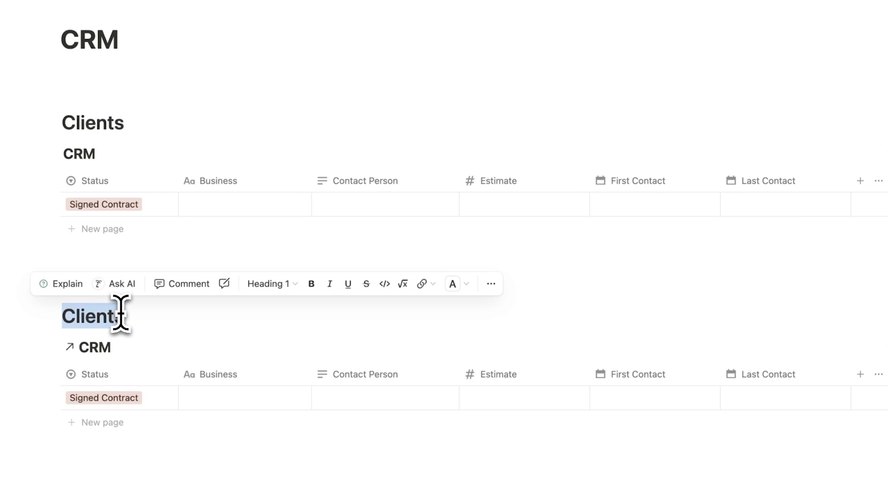
text(Leads)
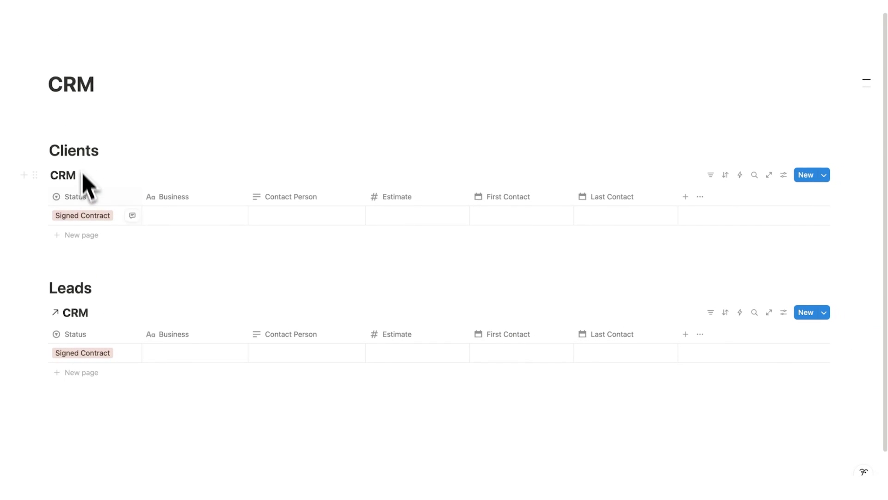
Step: Turn off Show database title in the layout options of the Clients and Leads tables
click(762, 181)
click(788, 252)
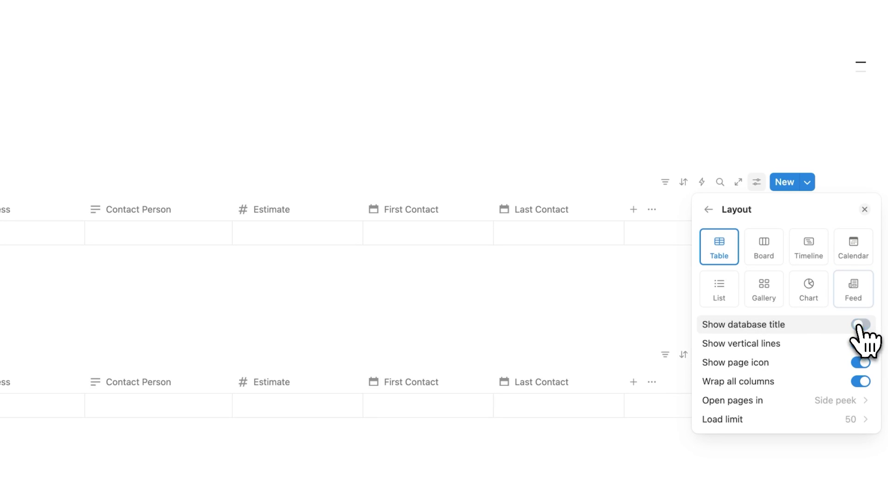
click(597, 317)
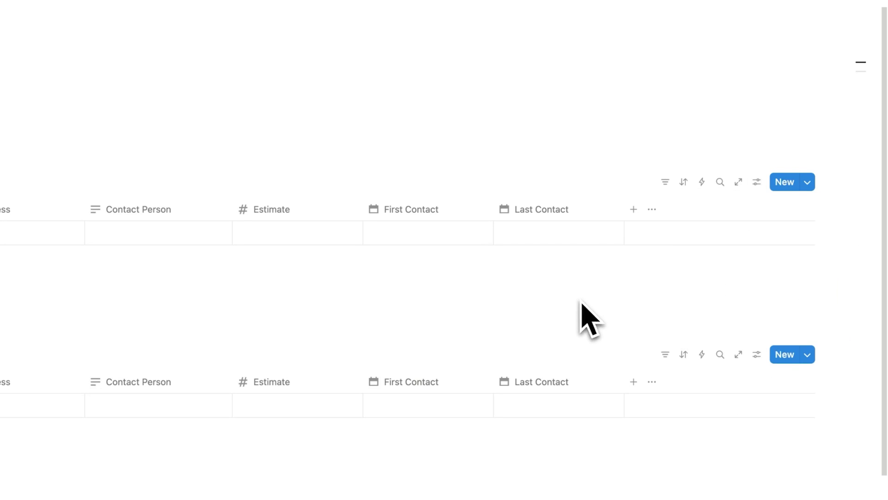
click(757, 354)
click(771, 42)
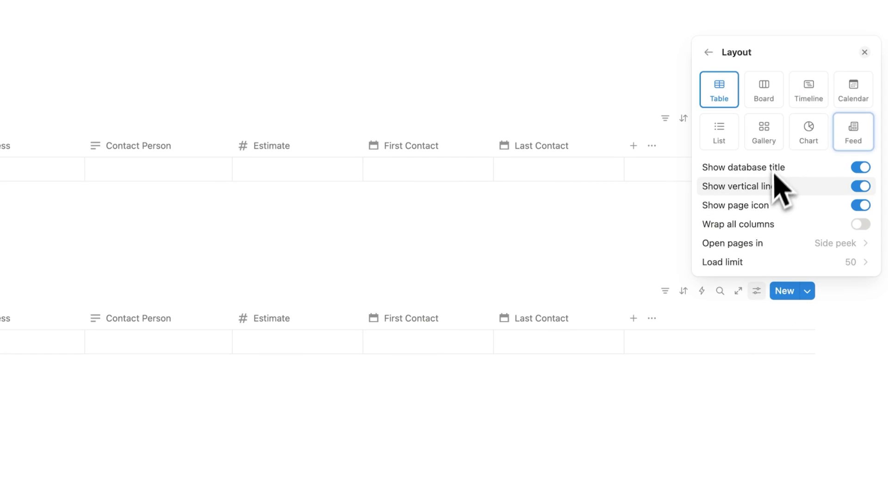
click(861, 168)
click(546, 418)
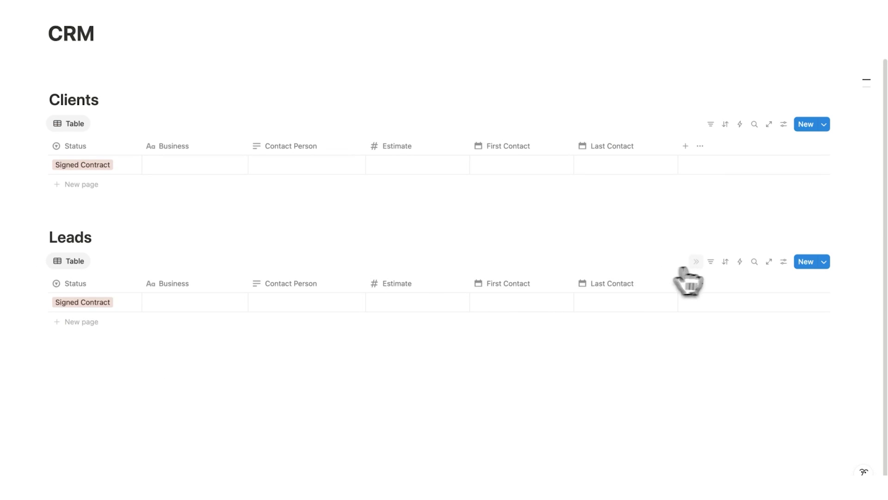
Step: Filter the Leads table to Status is not Signed Contract
click(710, 261)
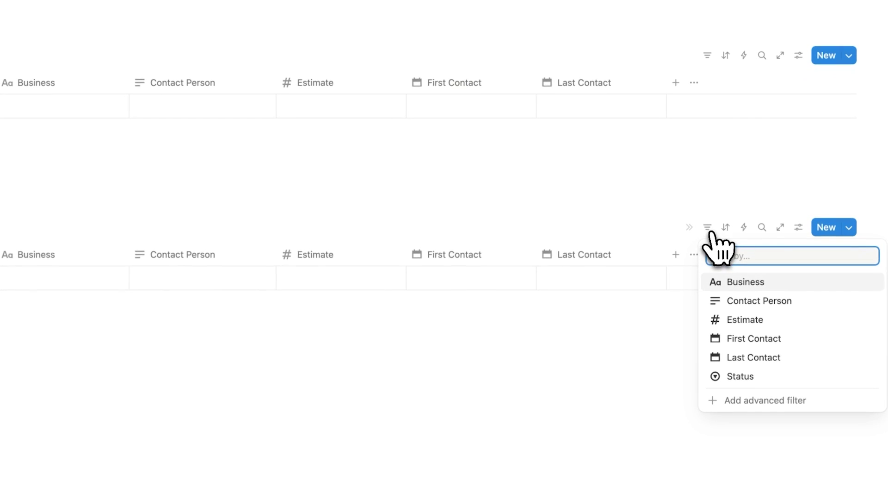
click(765, 375)
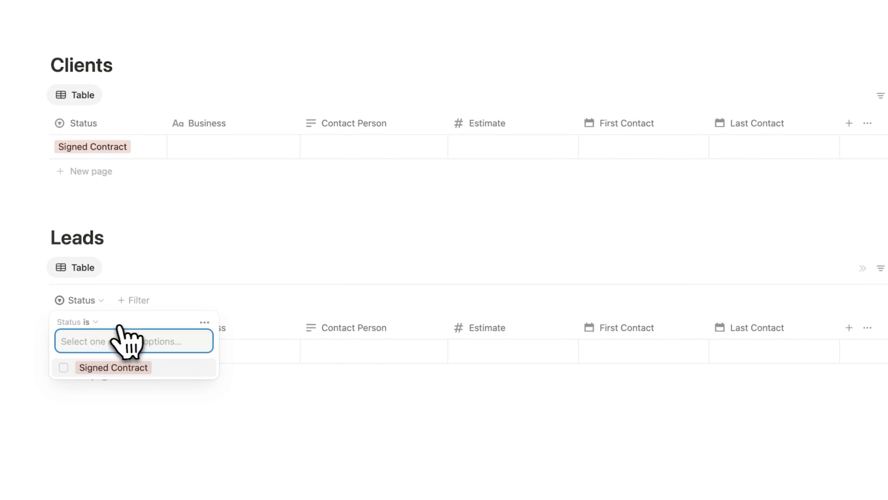
click(87, 322)
click(103, 359)
click(115, 368)
click(216, 398)
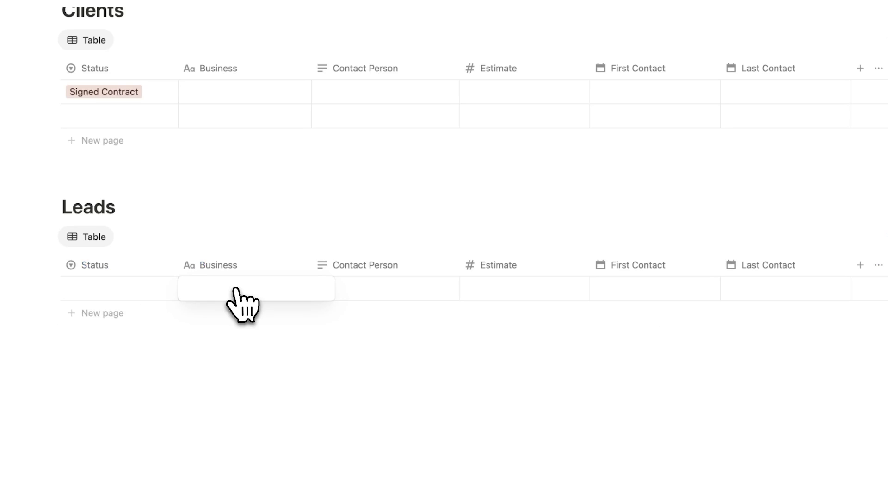
Step: Add a new business lead, test tagging it Signed Contract, then clear its status
text(John)
key(Return)
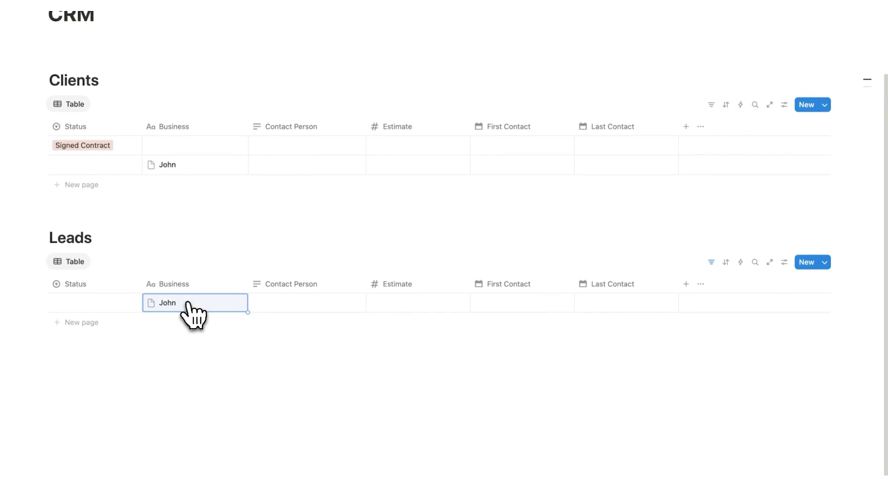
key(Left)
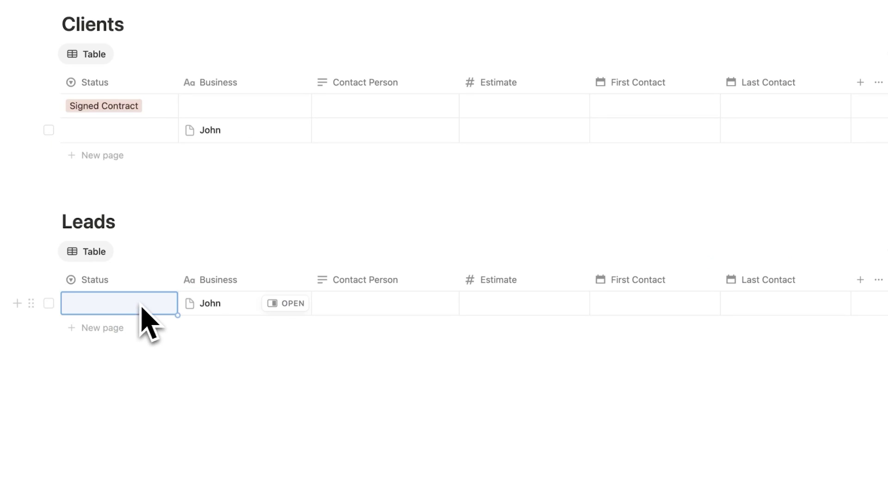
click(284, 367)
click(125, 304)
click(130, 347)
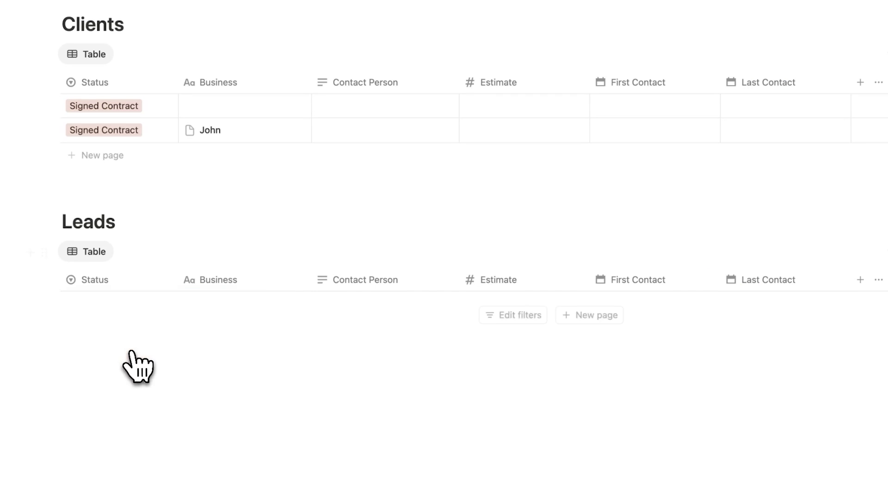
click(154, 133)
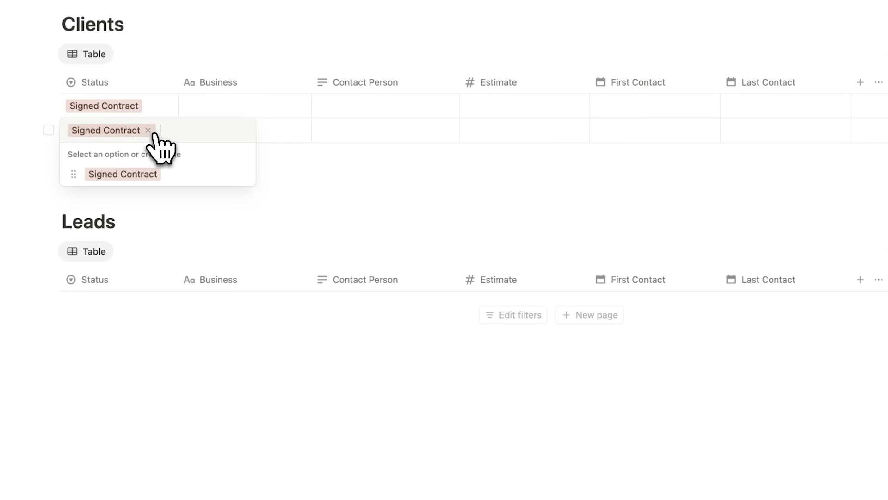
click(148, 130)
key(Escape)
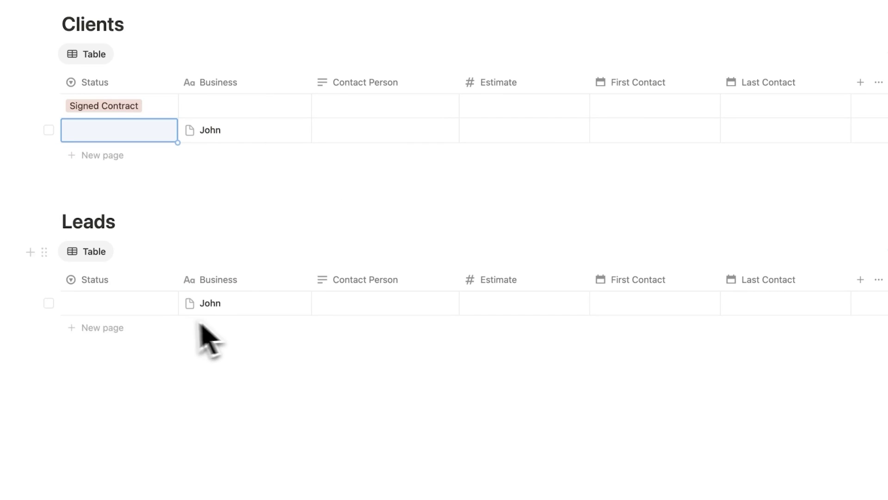
click(241, 325)
scroll(158, 168, up, 4)
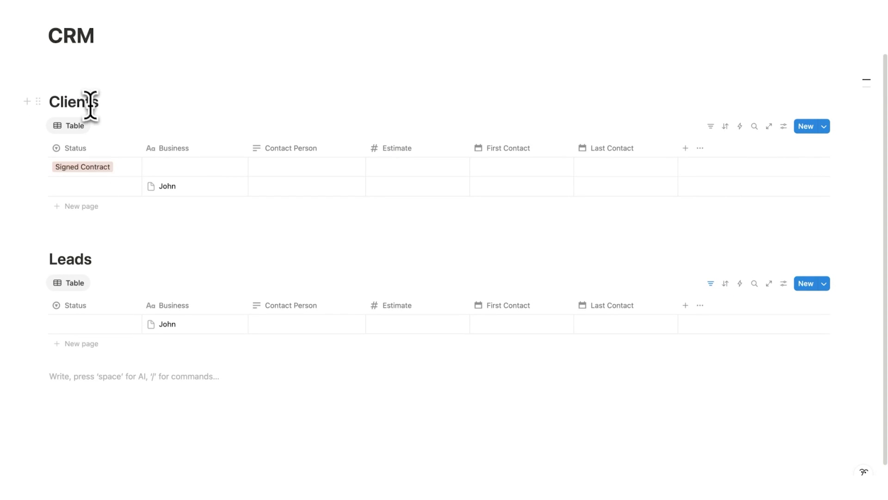
Step: Filter the Clients table to Status: Signed Contract
click(711, 126)
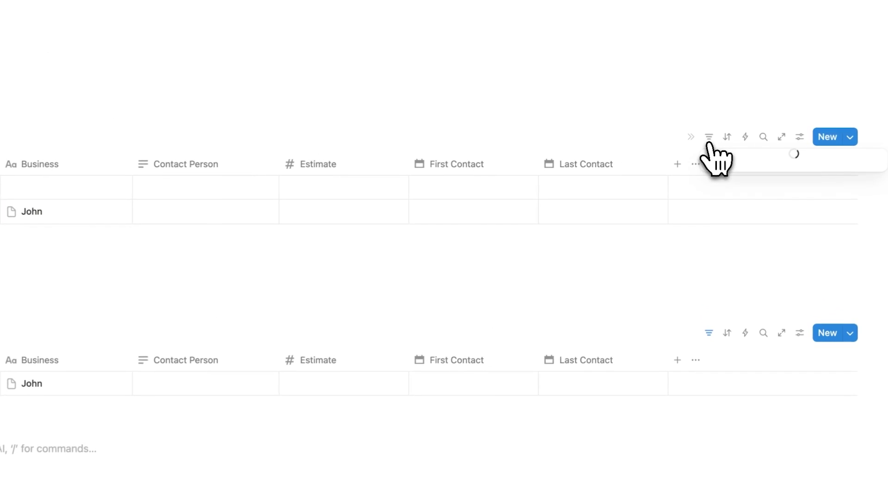
click(747, 285)
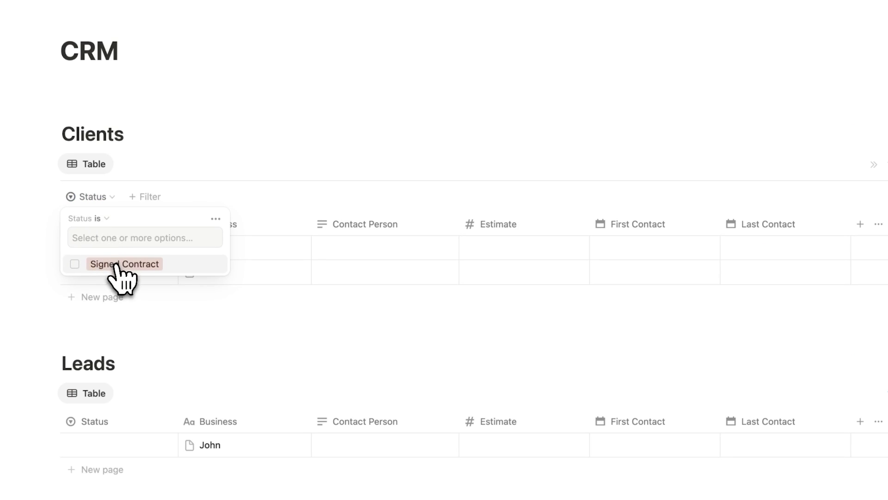
click(116, 265)
click(169, 65)
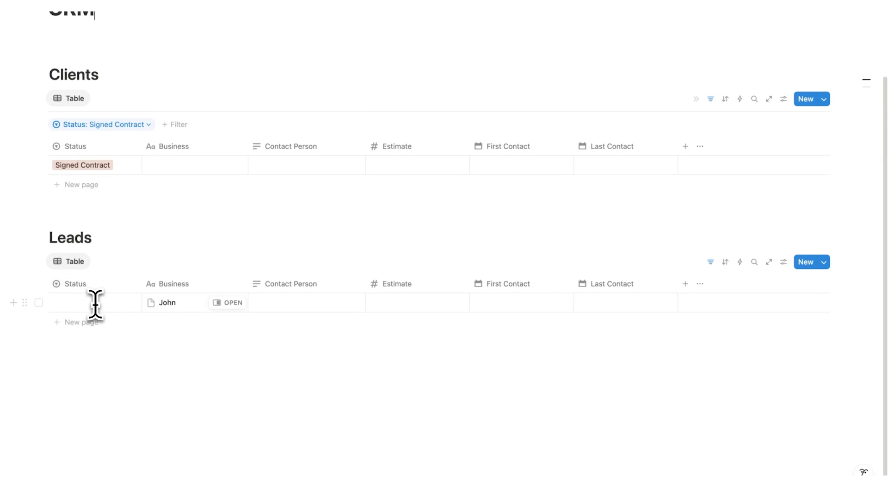
scroll(107, 133, up, 2)
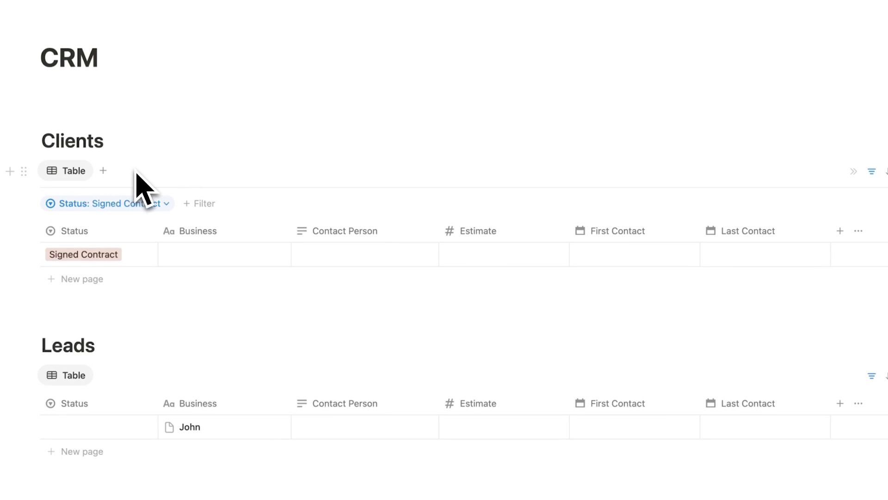
Step: Add an Amount number property to the Clients table and place it right after Estimate
click(840, 230)
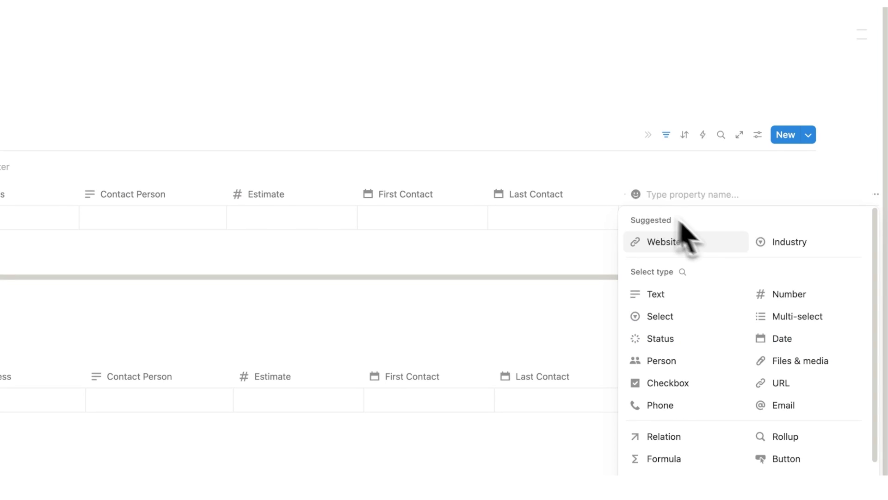
click(789, 294)
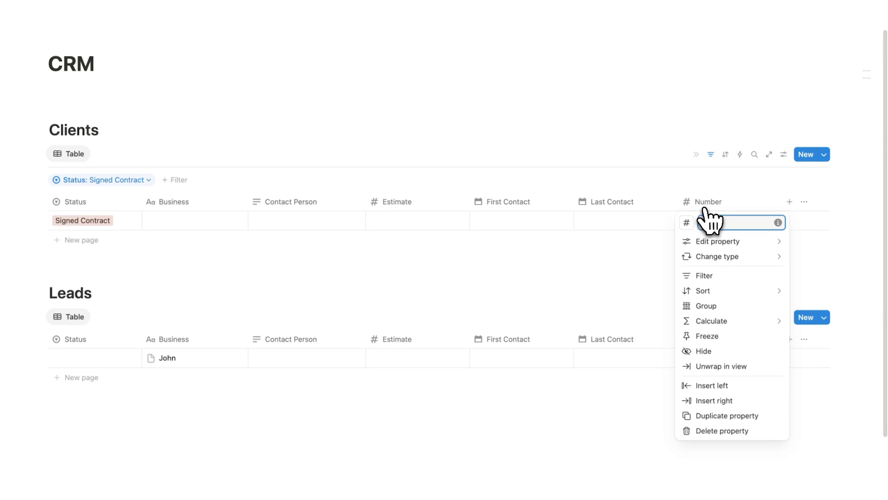
drag(684, 200, 497, 192)
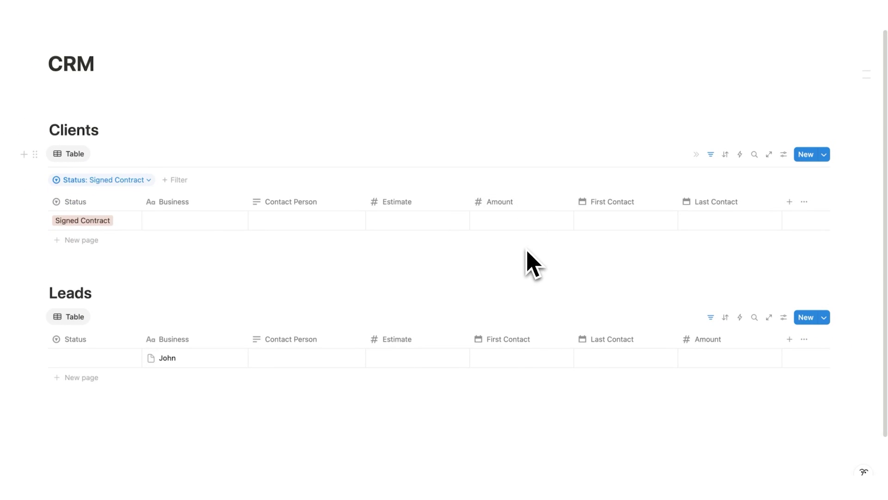
Step: Hide the Estimate column in Clients and the Amount column in Leads
click(431, 203)
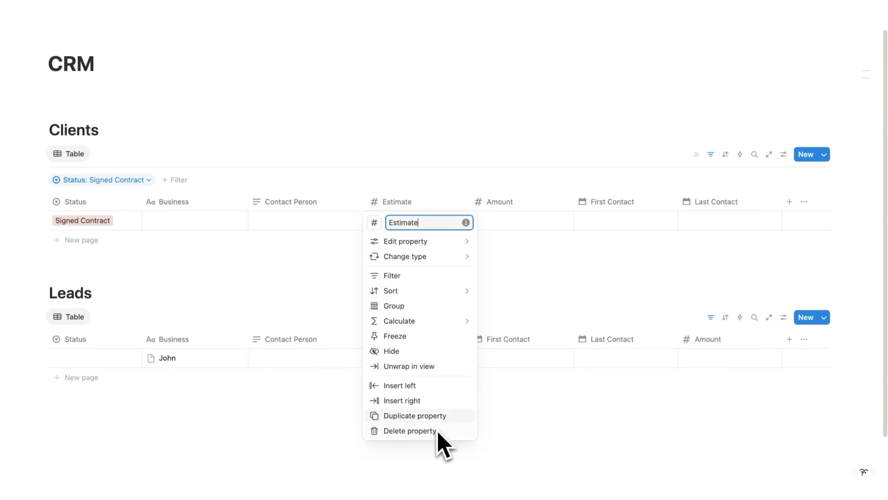
click(419, 351)
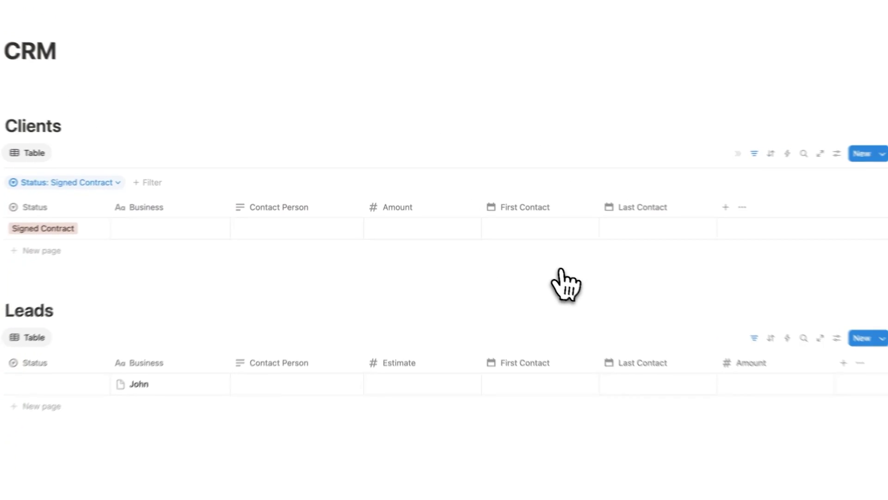
scroll(535, 283, down, 2)
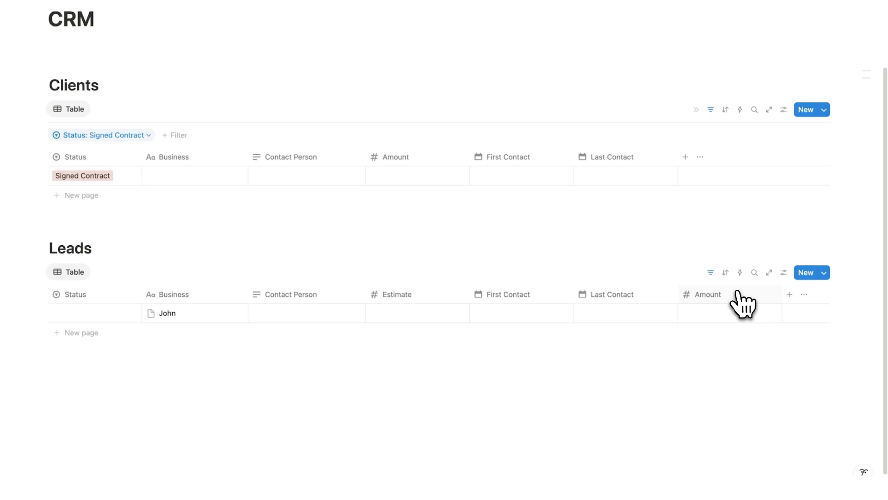
click(740, 301)
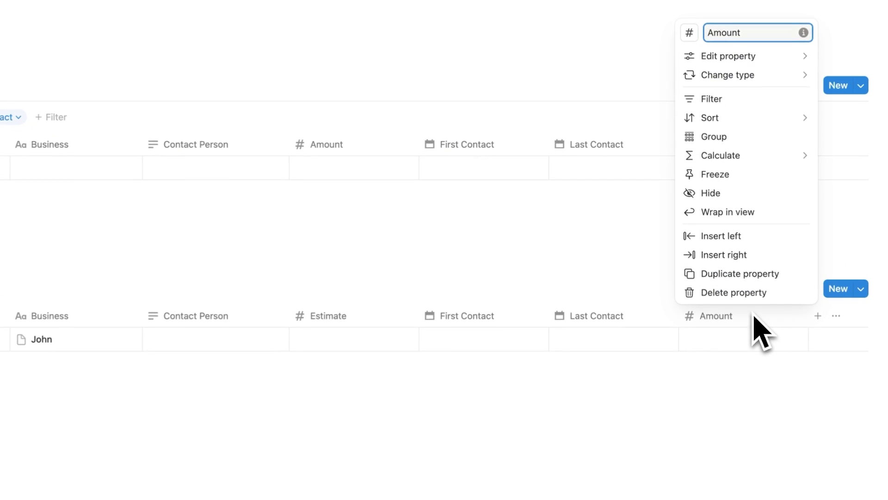
click(728, 202)
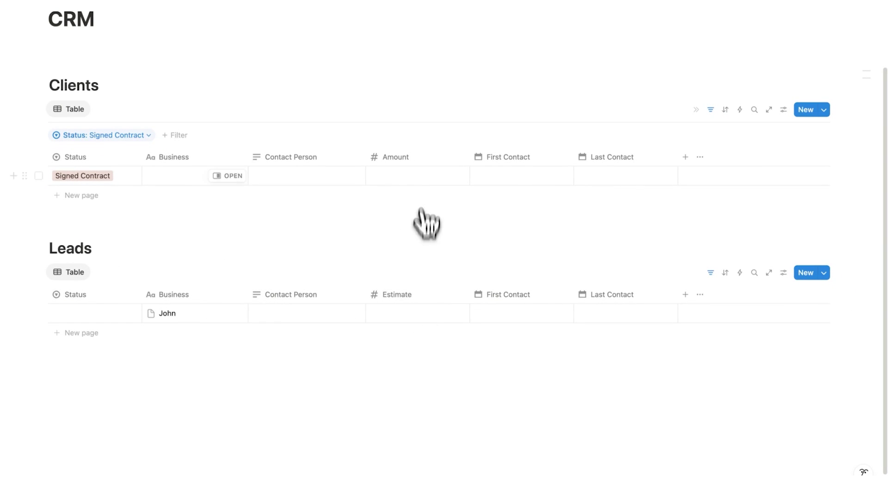
Step: Add a second Signed Contract client and enter amounts 1000 and 2000
click(79, 194)
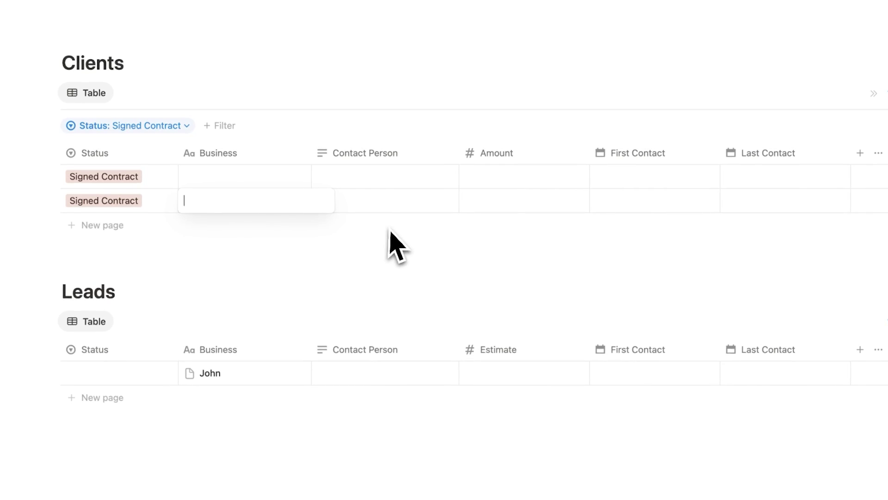
key(Escape)
click(520, 180)
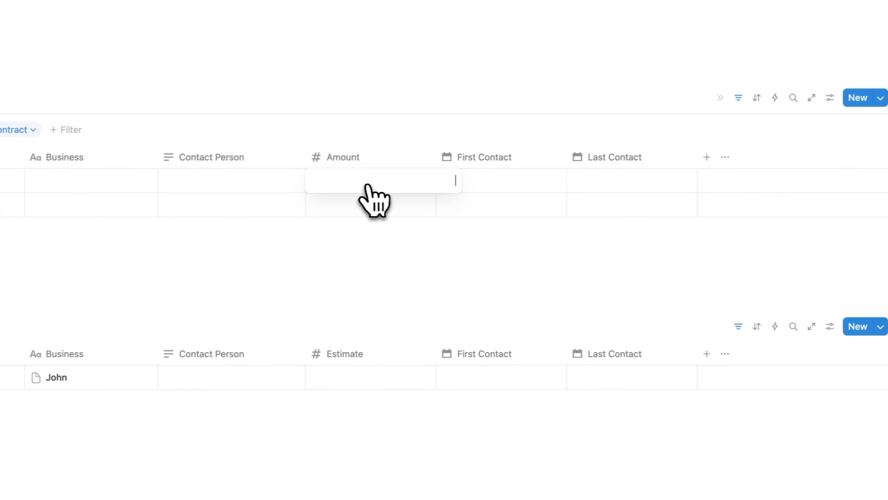
text(1002000)
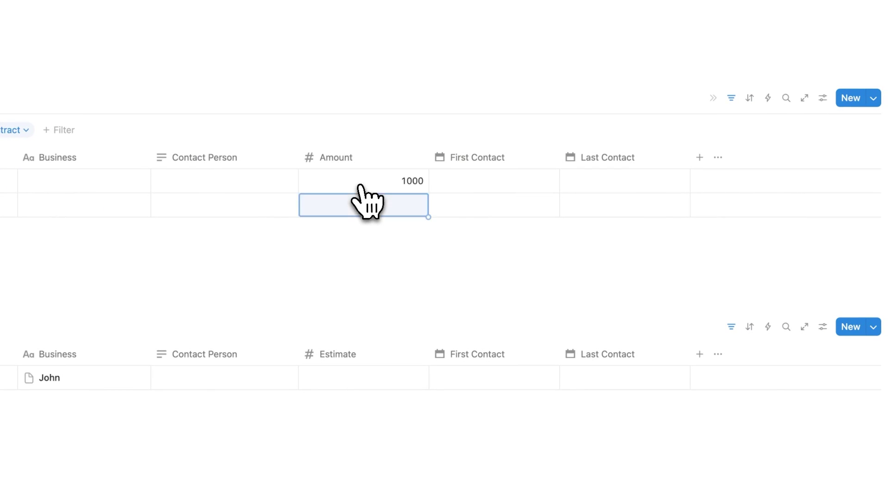
key(Return)
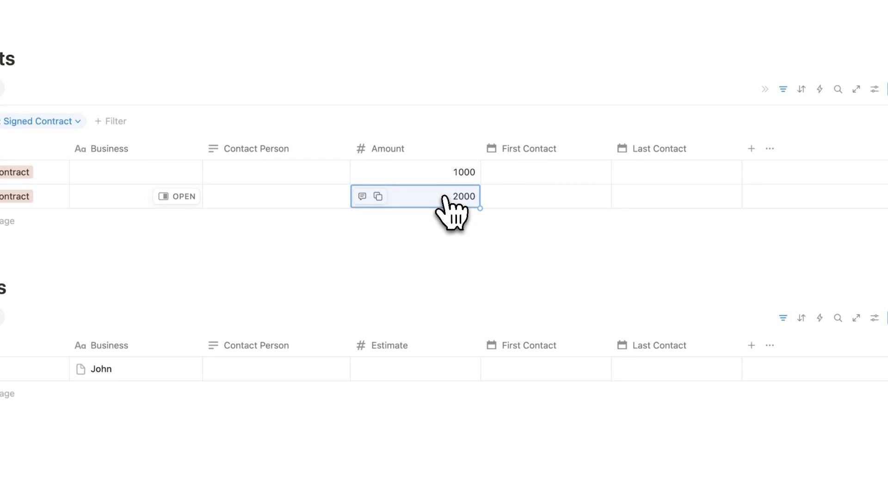
Step: Show the Sum calculation beneath the Clients Amount column
click(429, 150)
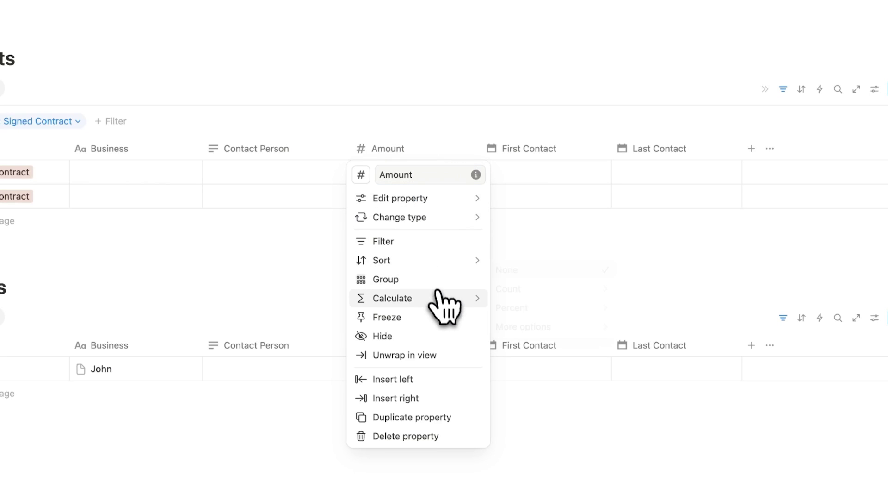
mouse_move(436, 298)
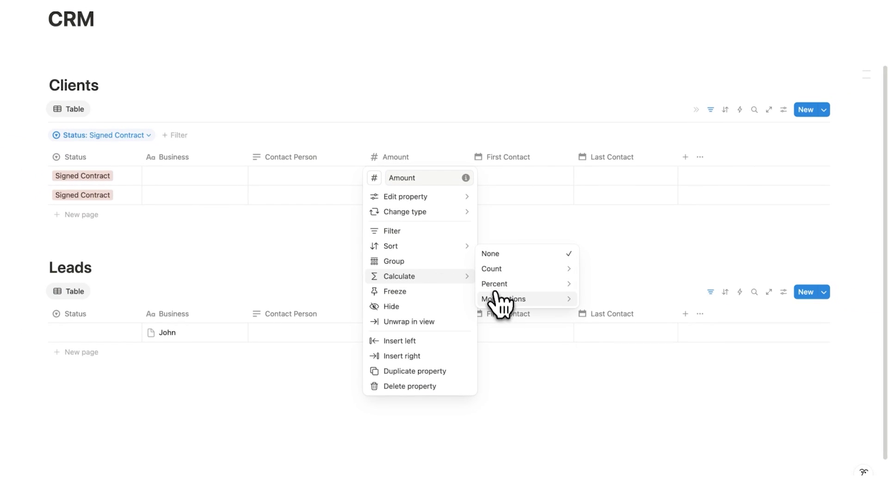
mouse_move(501, 303)
click(592, 262)
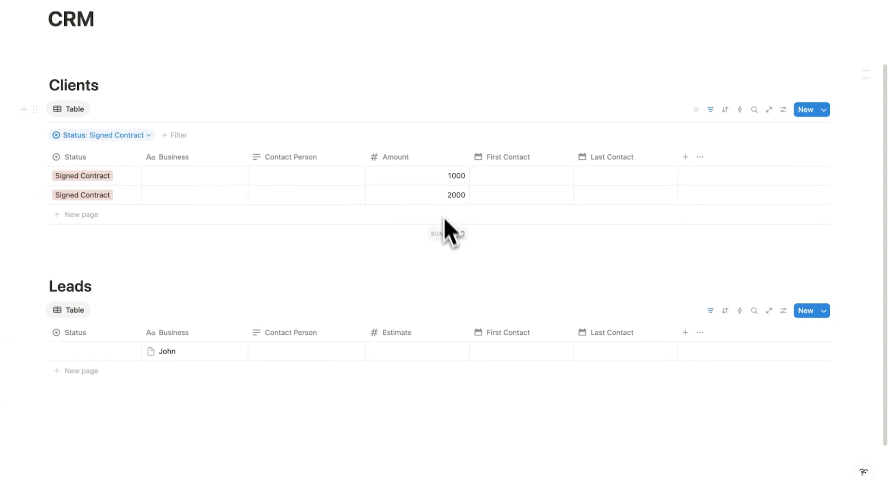
Step: Change the second client's amount from 2000 to 2500
click(465, 197)
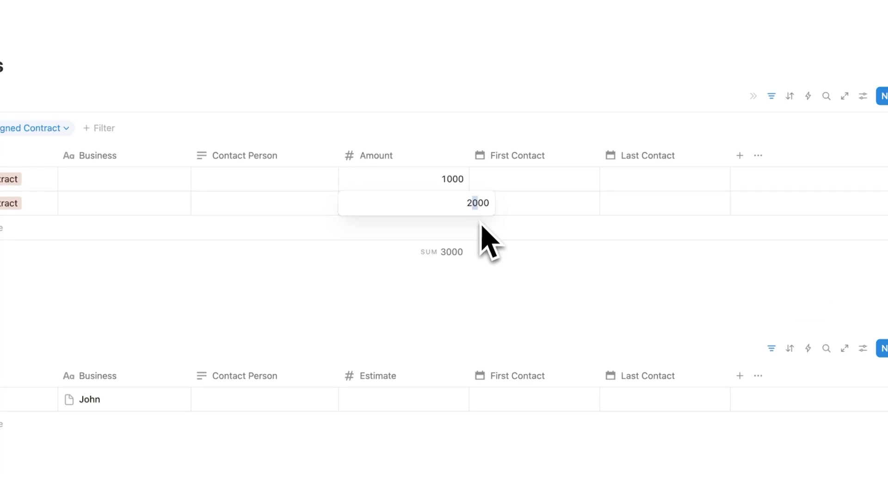
key(Return)
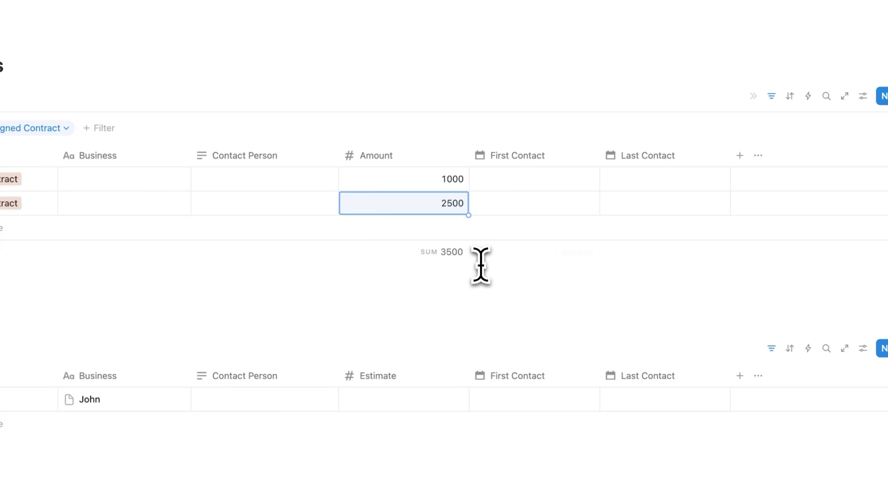
click(407, 162)
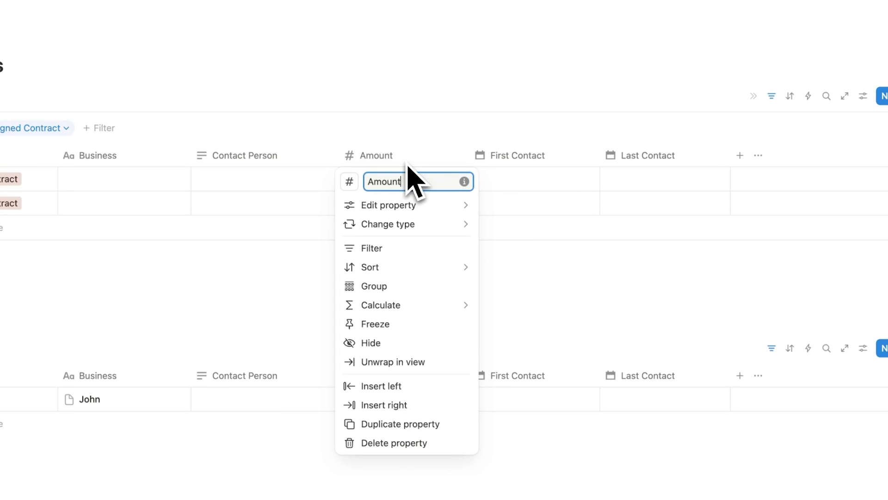
Step: Format the Clients Amount column as US Dollar
mouse_move(431, 204)
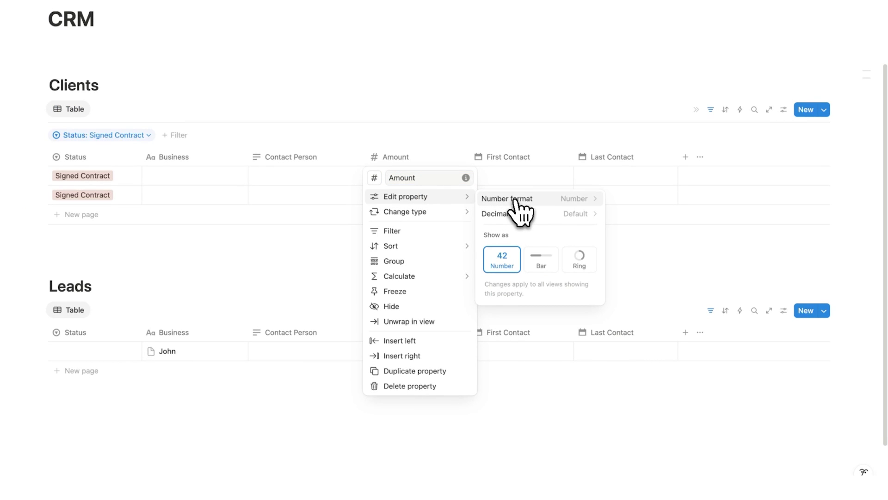
click(516, 204)
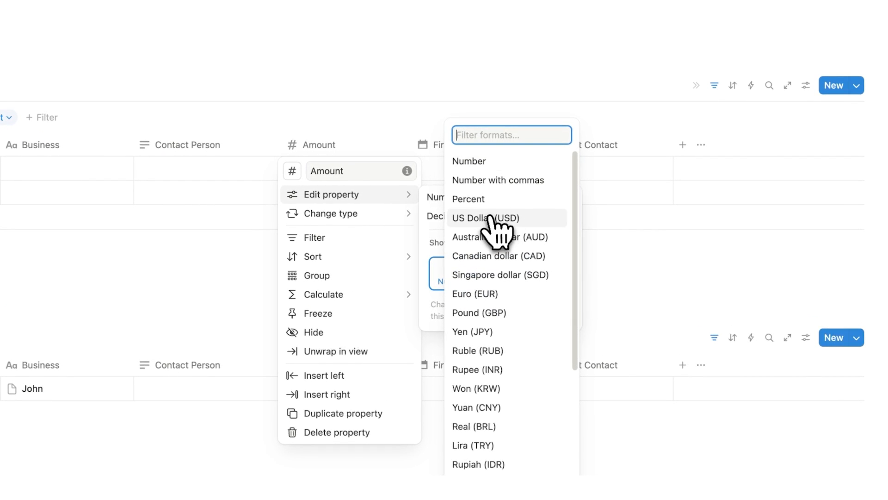
click(490, 220)
click(709, 301)
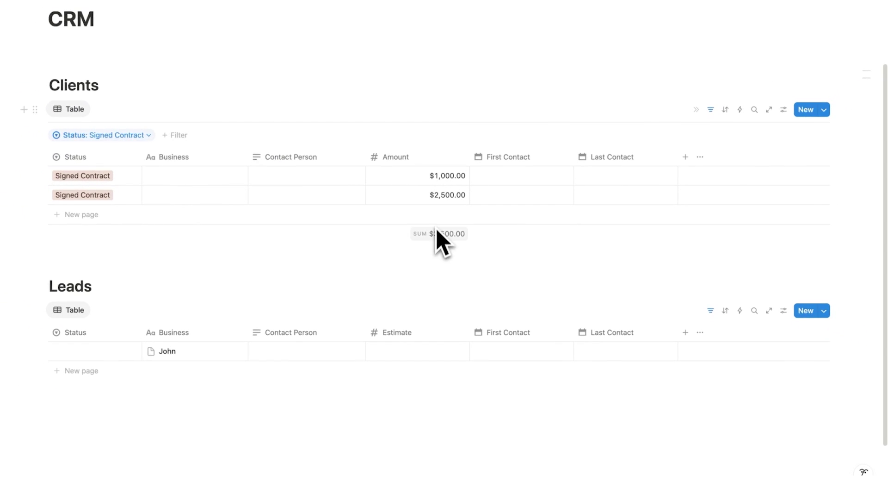
Step: Format the Leads Estimate column as US Dollar
click(423, 333)
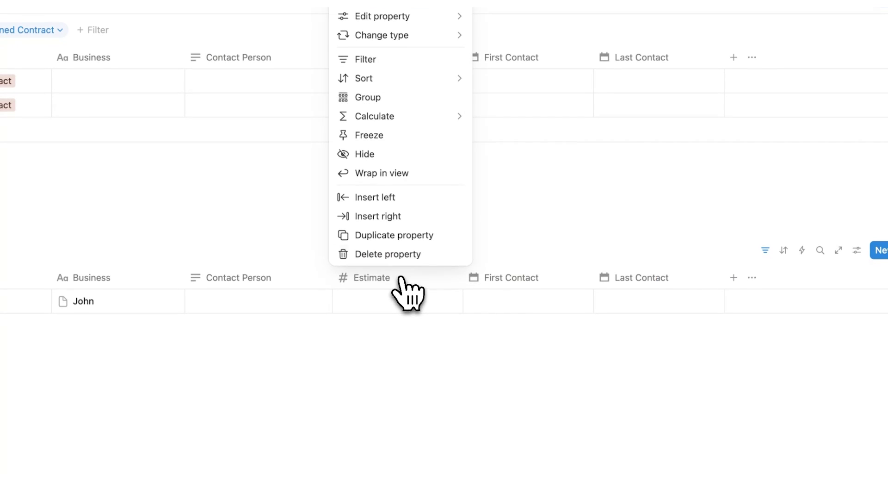
mouse_move(423, 134)
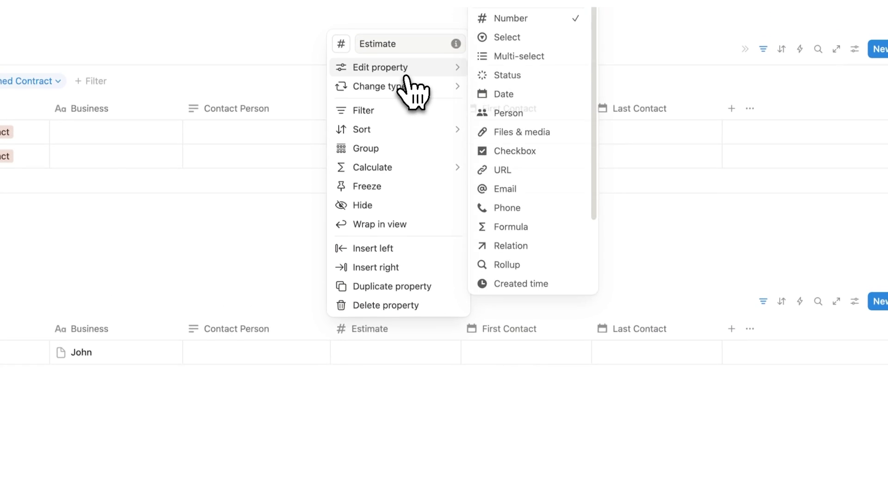
mouse_move(408, 70)
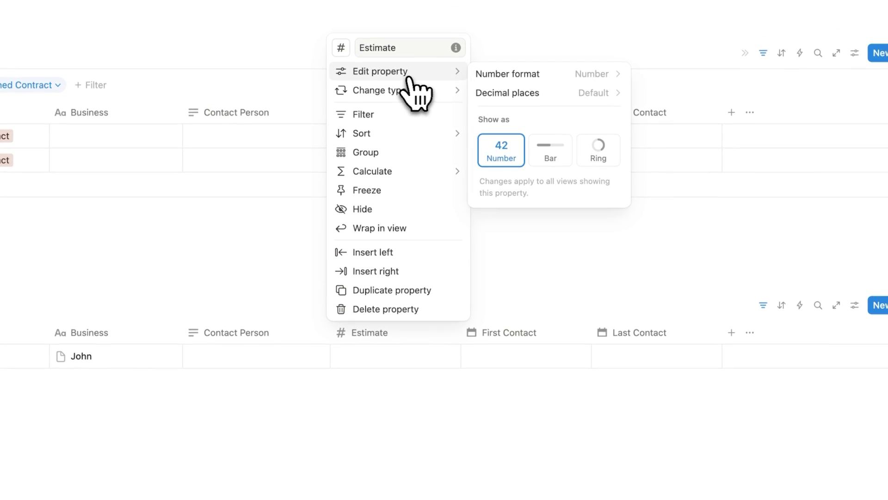
click(509, 75)
click(553, 185)
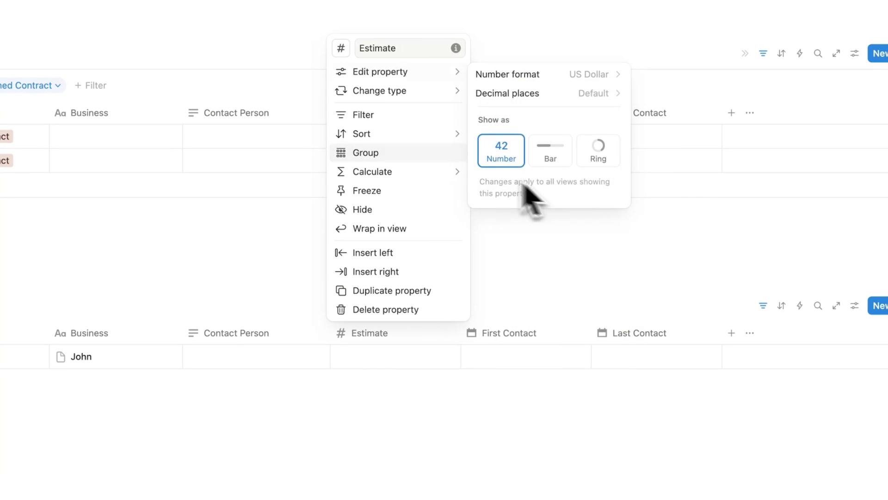
Step: Show the Sum of Estimate beneath the Leads table, totaling $0.00
mouse_move(468, 180)
mouse_move(514, 162)
click(591, 123)
scroll(316, 204, up, 3)
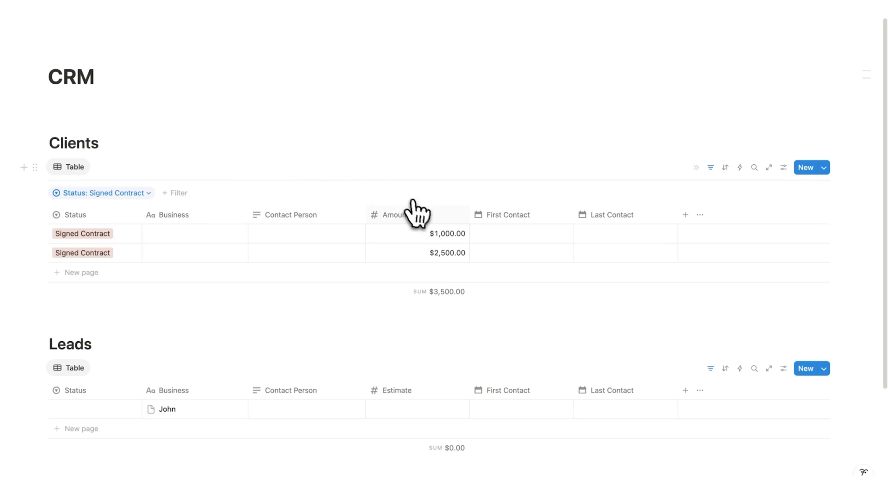
scroll(422, 303, down, 2)
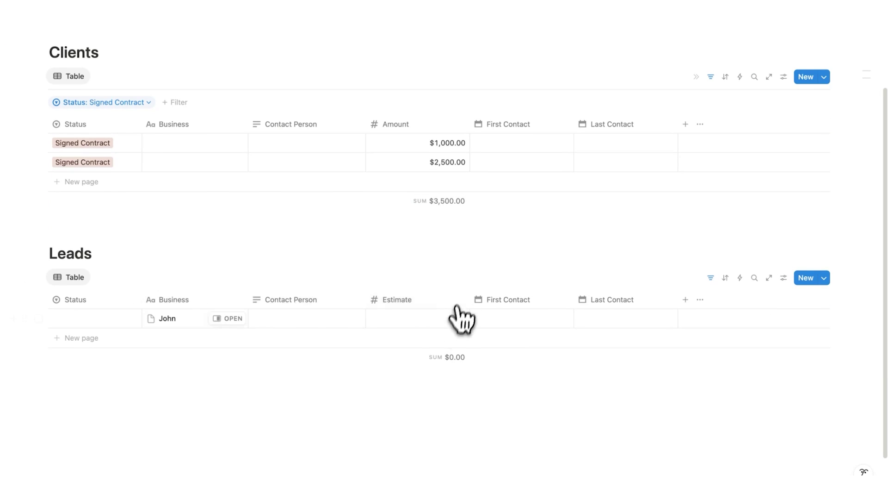
scroll(445, 319, down, 1)
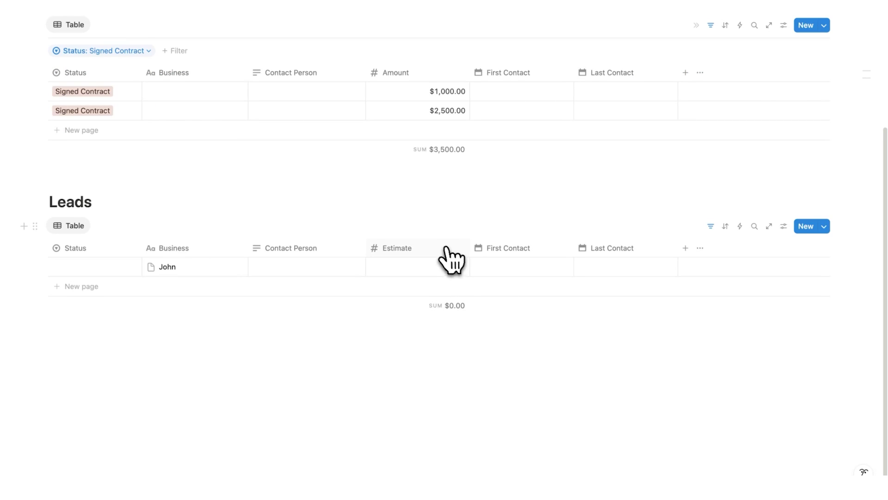
scroll(451, 258, up, 2)
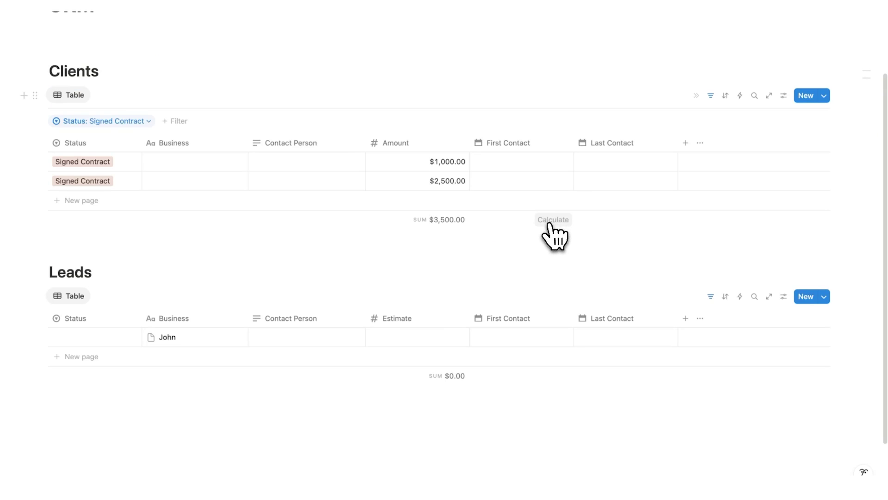
scroll(549, 228, down, 1)
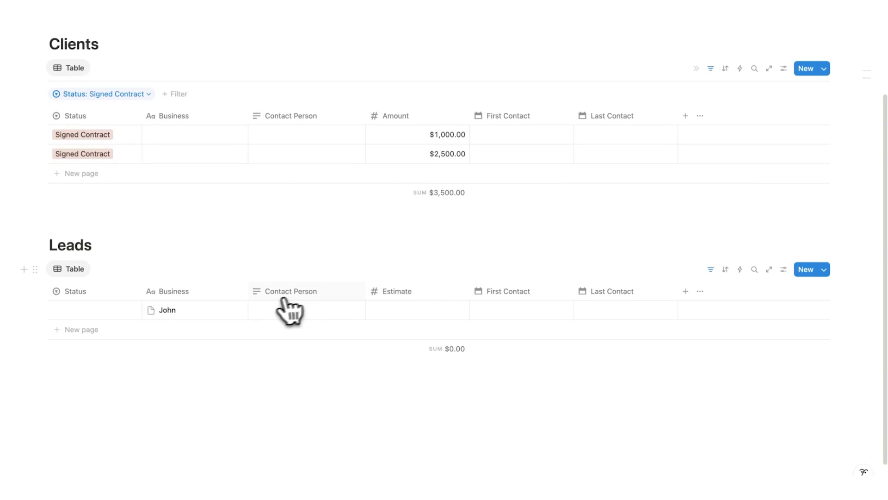
Step: Open the first lead's page in side peek, write 'phone' in its body, then close it
click(238, 309)
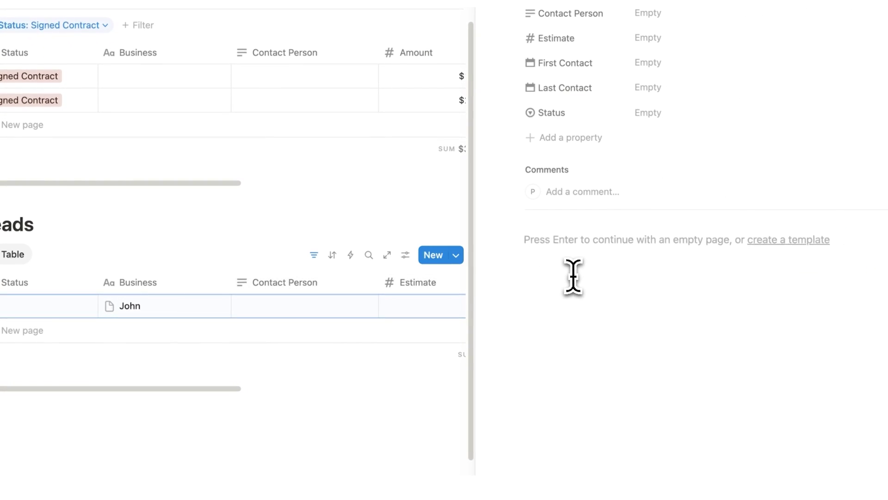
click(573, 276)
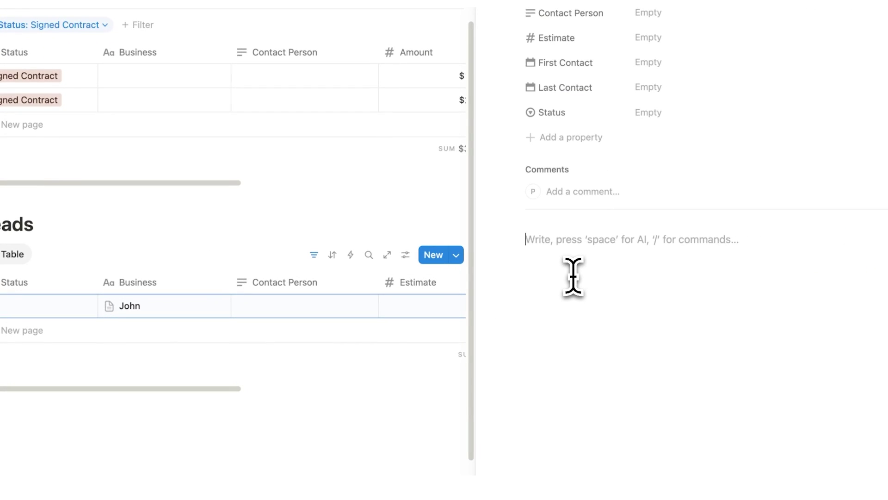
text(phone number)
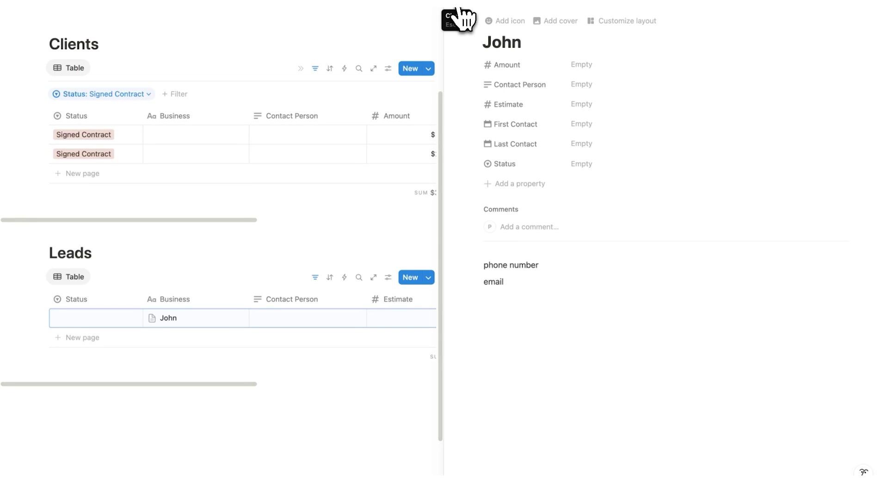
click(460, 18)
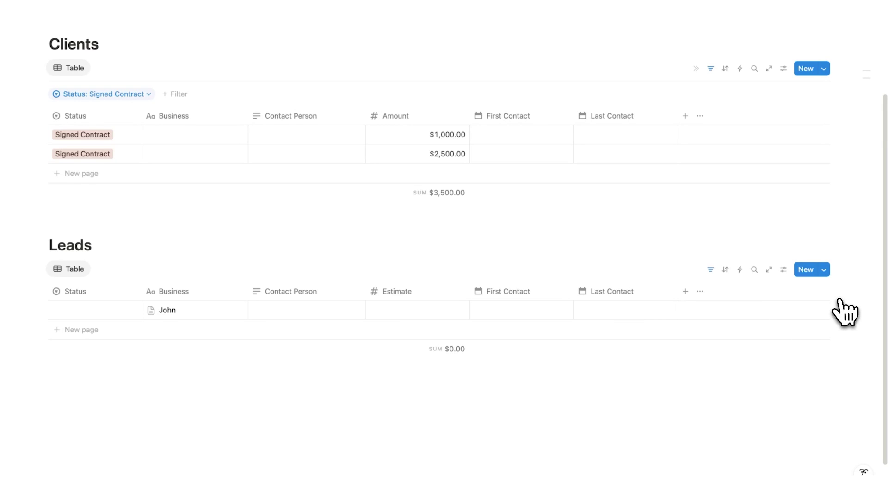
Step: Add an Email property and a Phone property to the Leads table
click(686, 291)
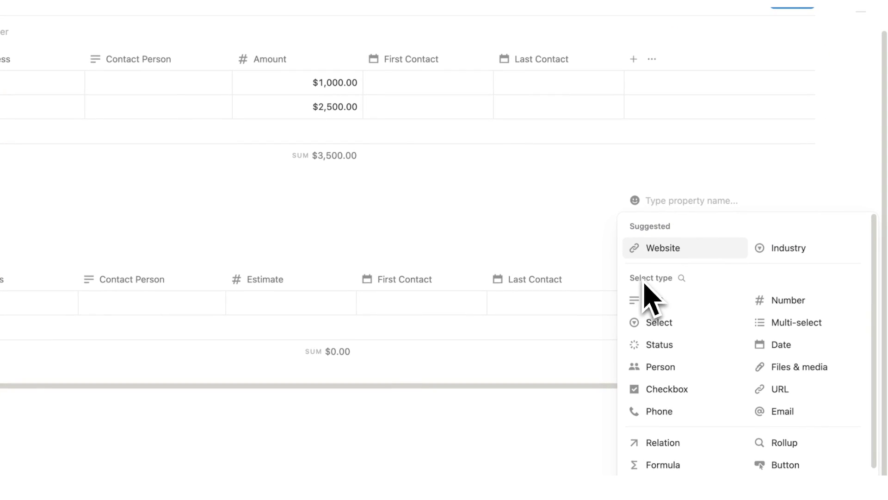
click(782, 411)
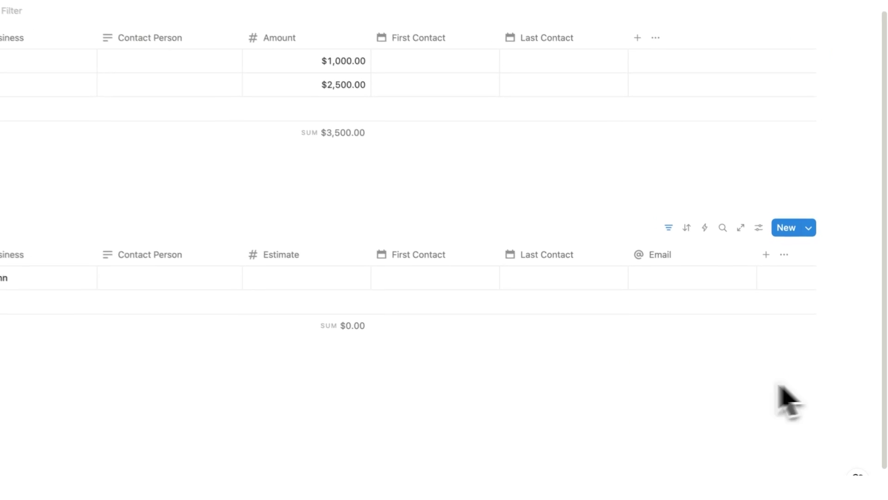
click(764, 252)
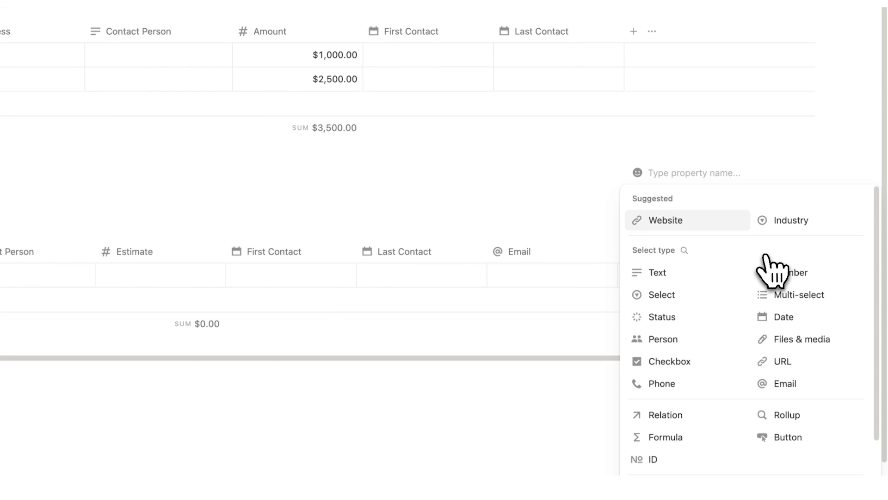
click(692, 383)
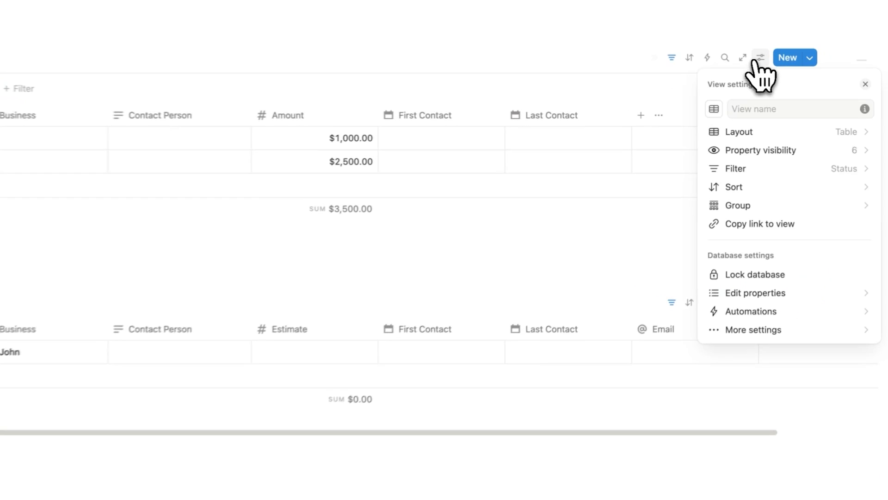
Step: Confirm Email and Phone stay hidden in the Clients view's property visibility
click(770, 151)
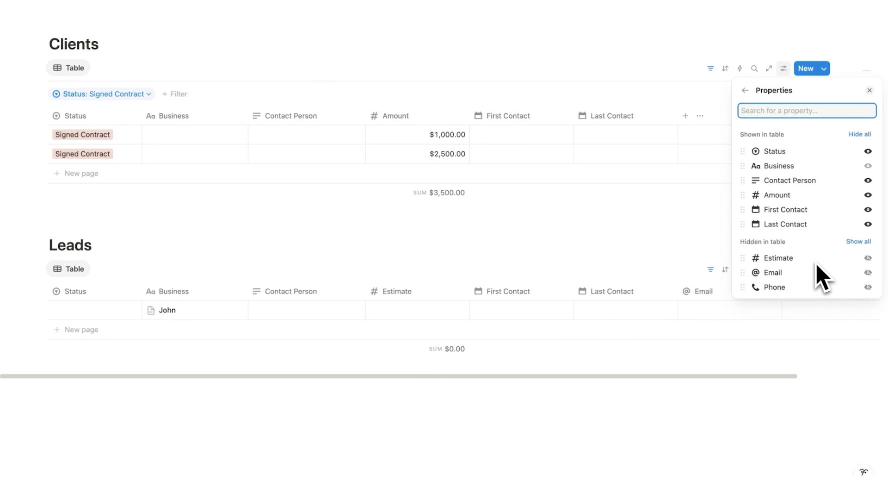
click(671, 306)
scroll(652, 305, right, 3)
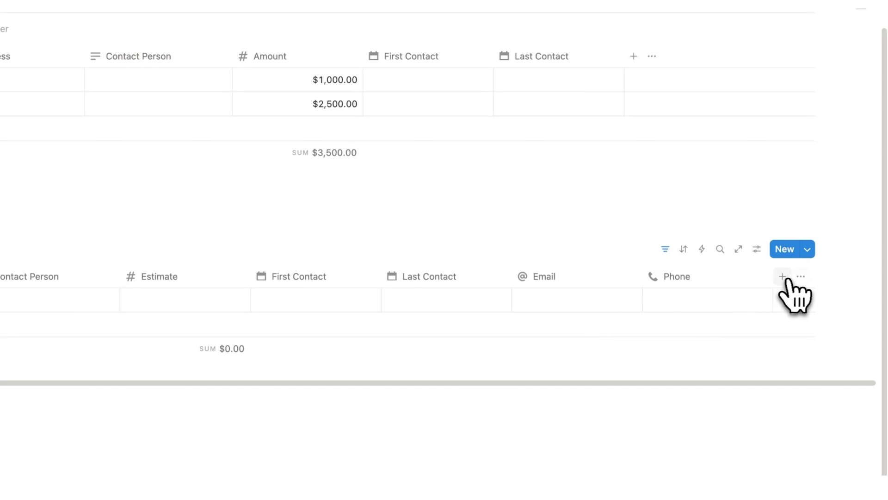
click(782, 278)
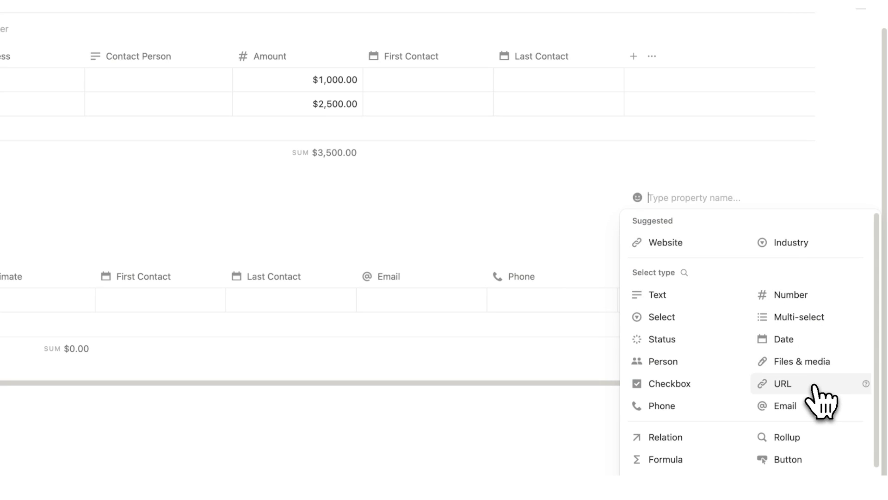
key(Escape)
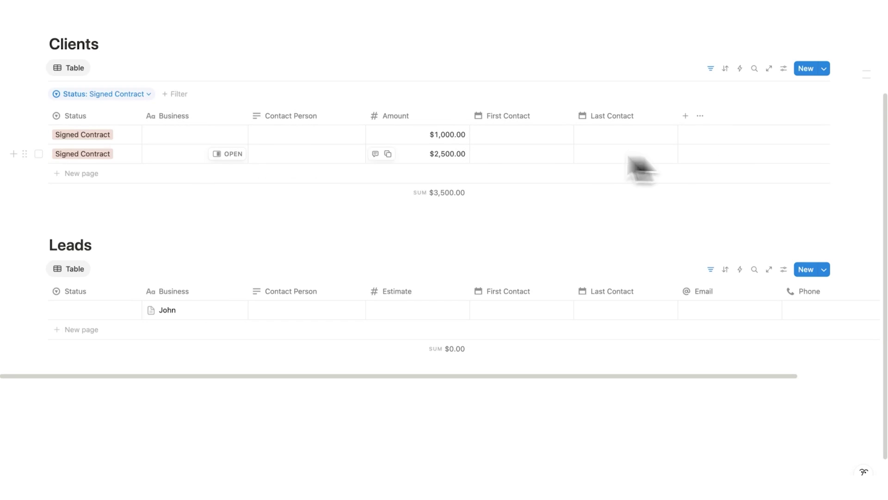
Step: Enter the first client's Business name and open its page in side peek
click(208, 135)
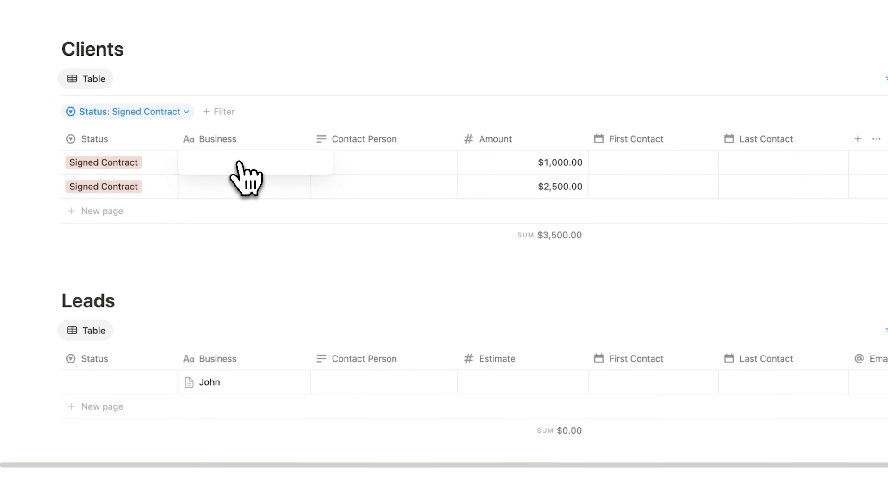
text(Jimmy)
key(Return)
click(216, 167)
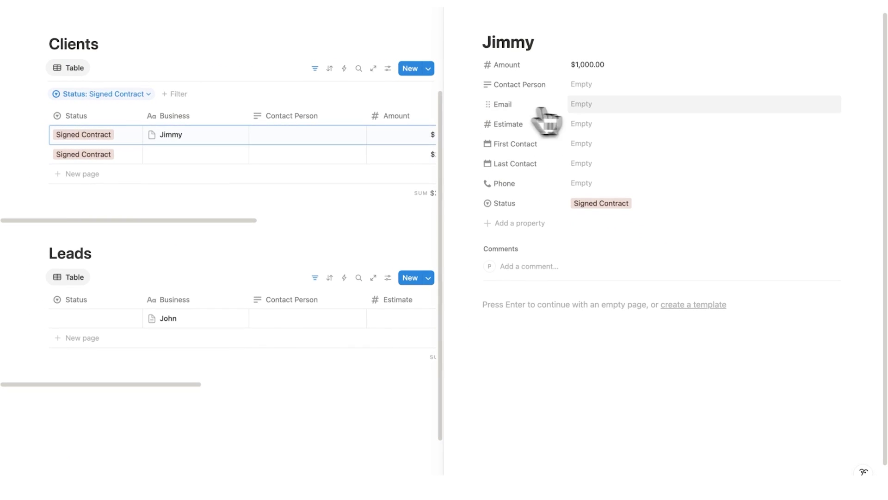
Step: Reorder the page properties so Phone follows Email and Status sits at the top
drag(485, 185, 489, 137)
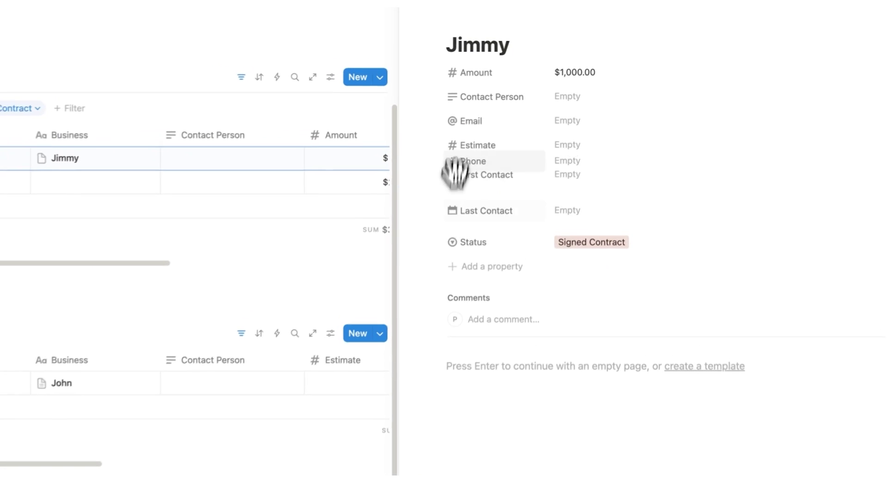
drag(456, 172, 458, 147)
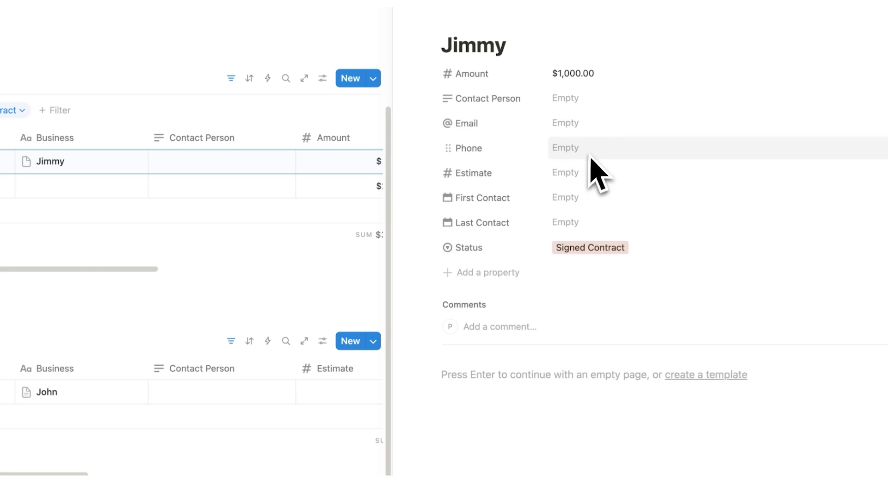
drag(447, 247, 476, 83)
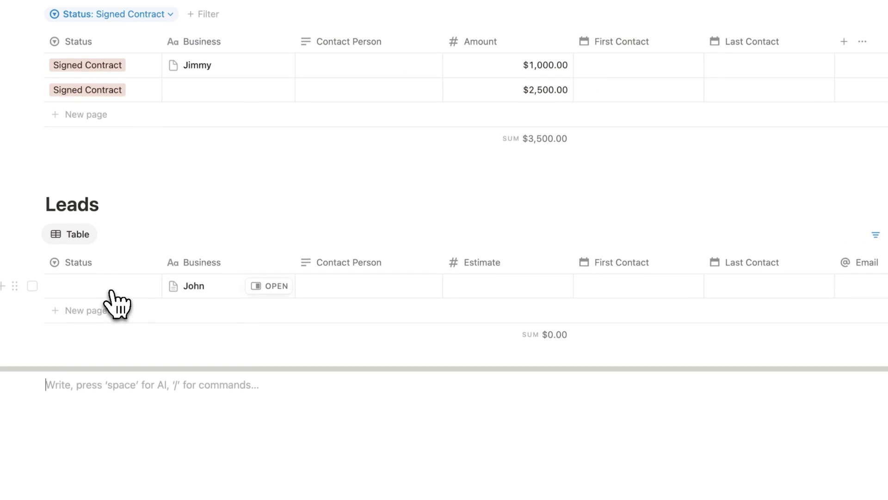
click(111, 292)
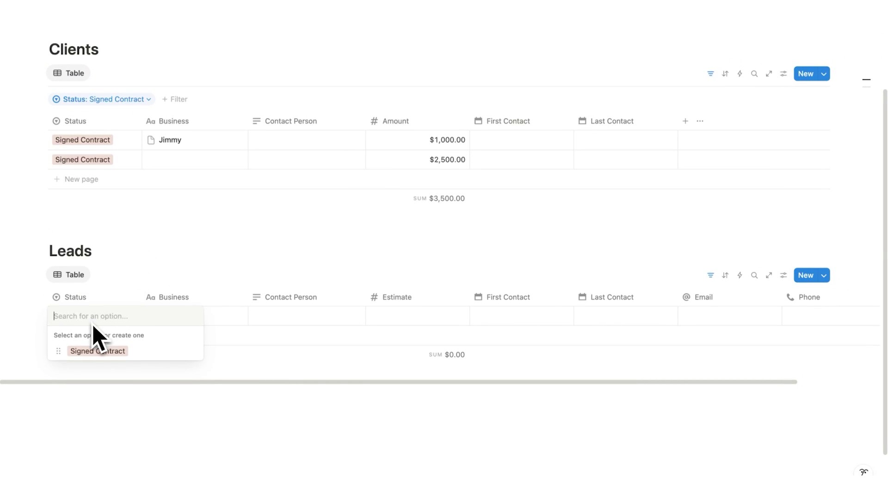
Step: Create details and initial Status options, moving initial above Signed Contract
key(Return)
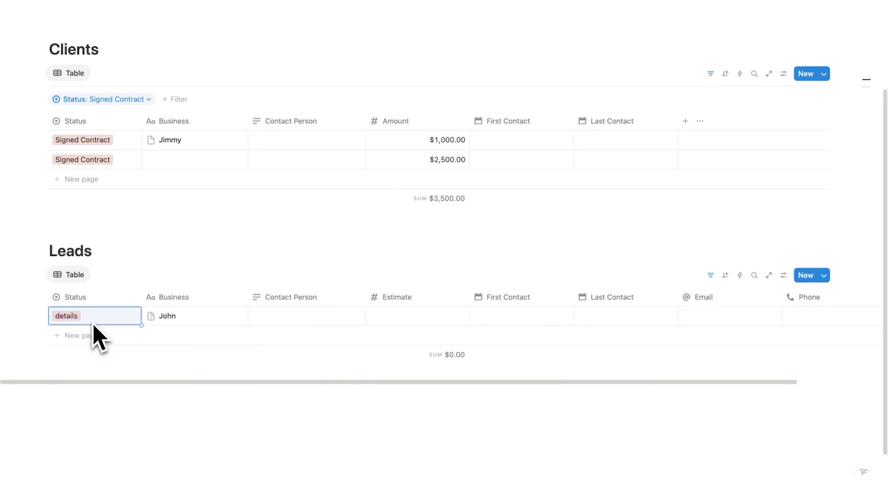
key(Return)
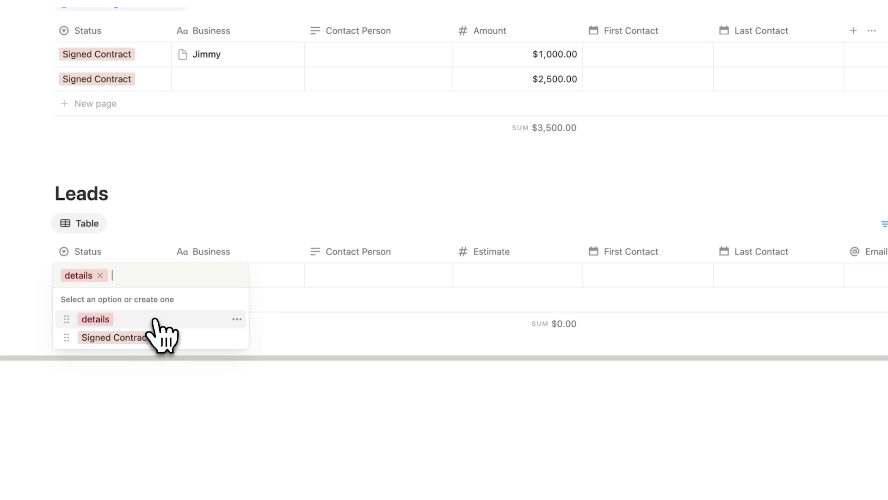
key(Escape)
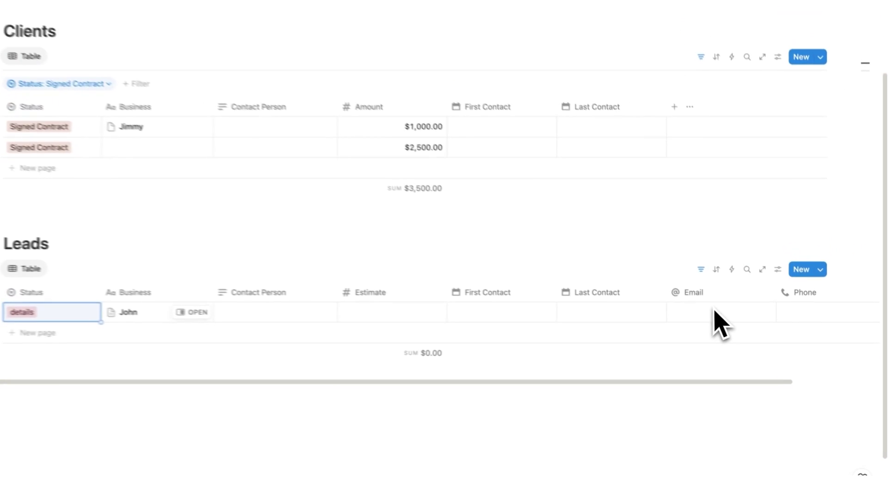
click(441, 270)
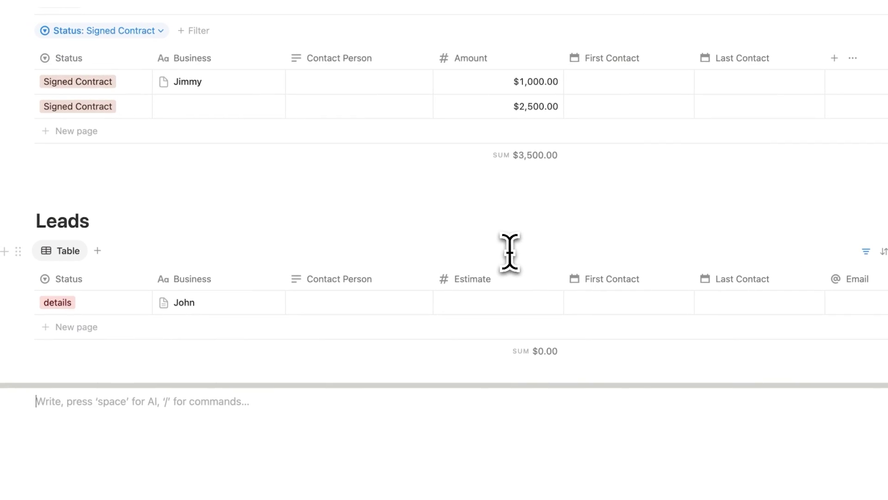
click(103, 305)
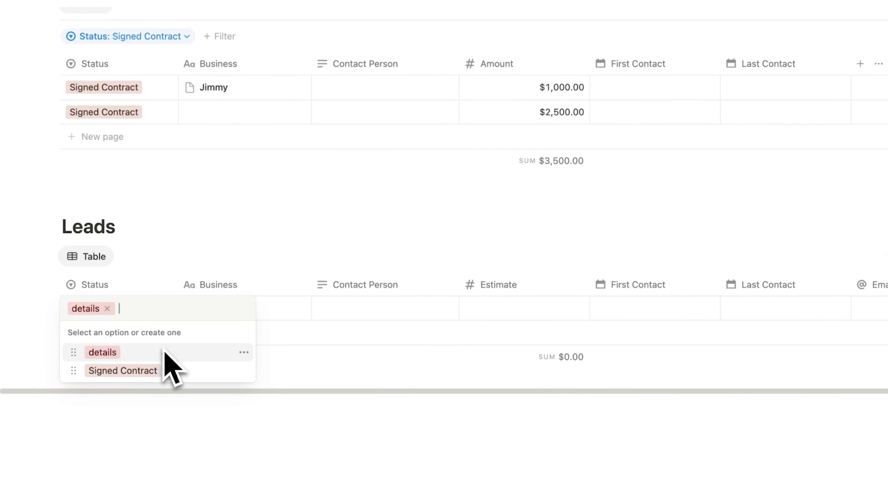
text(initial)
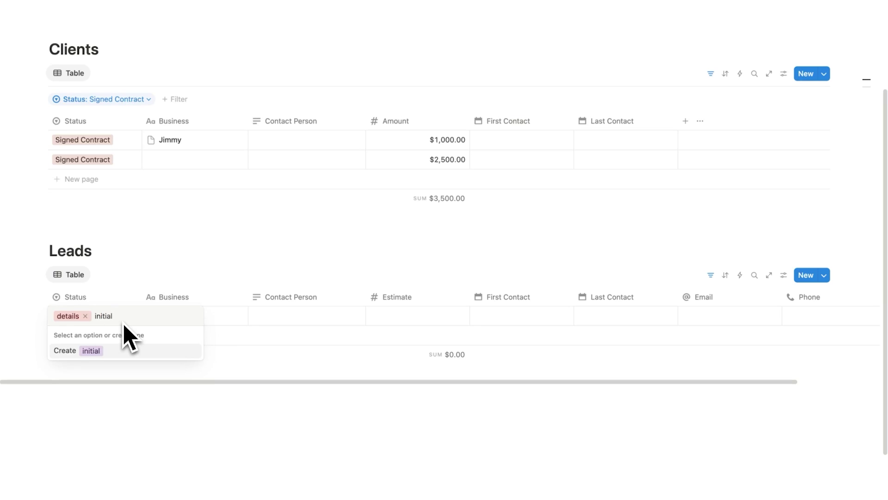
key(Return)
click(114, 321)
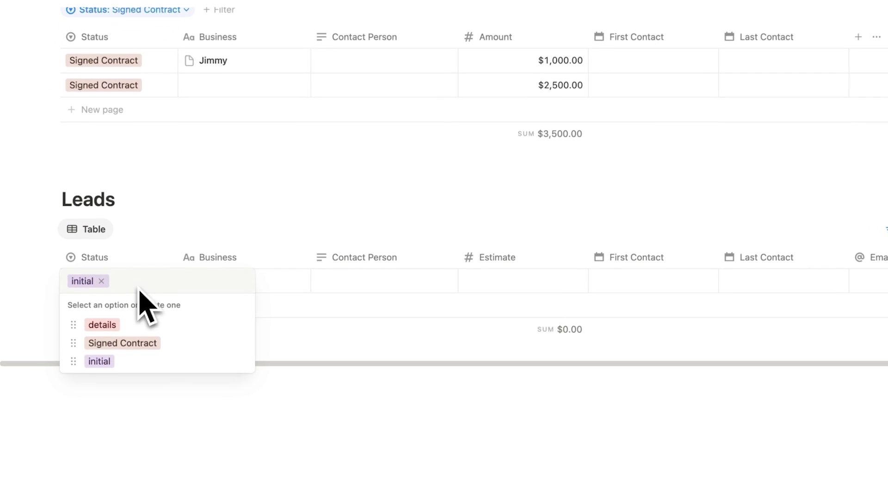
drag(73, 360, 71, 341)
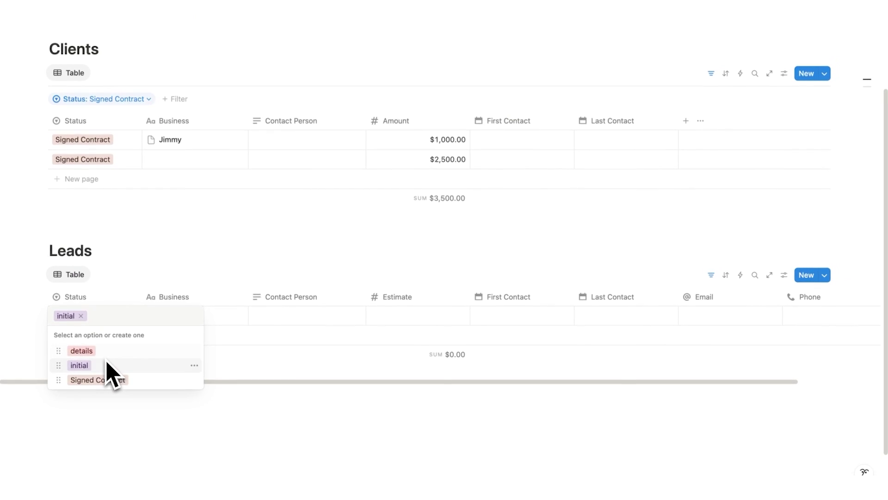
Step: Create follow up and meeting Status options, moving meeting above Signed Contract
text(follow up)
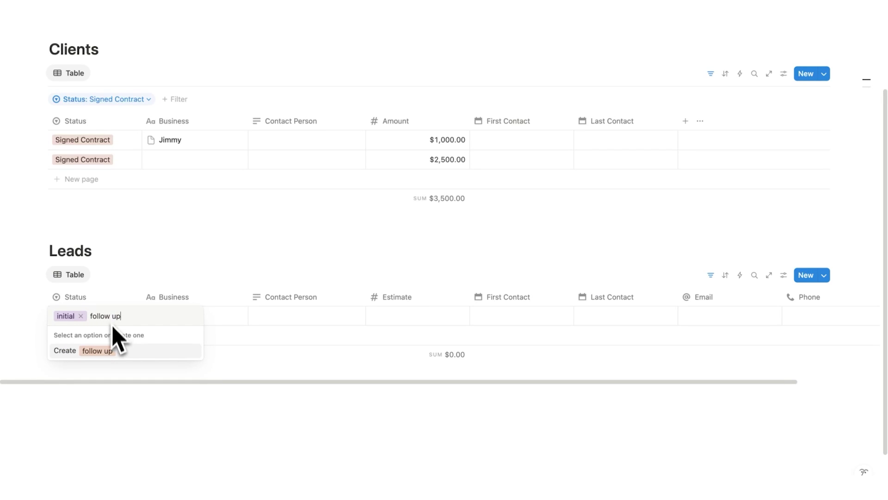
key(Return)
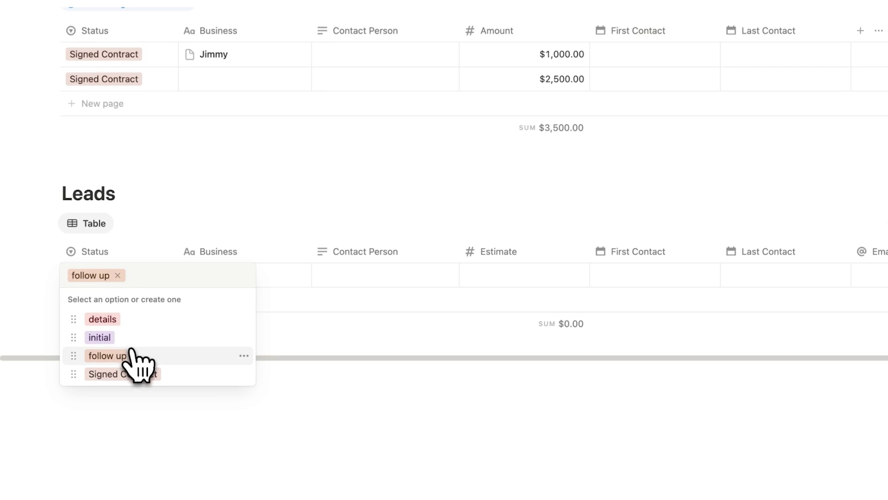
text(meeting)
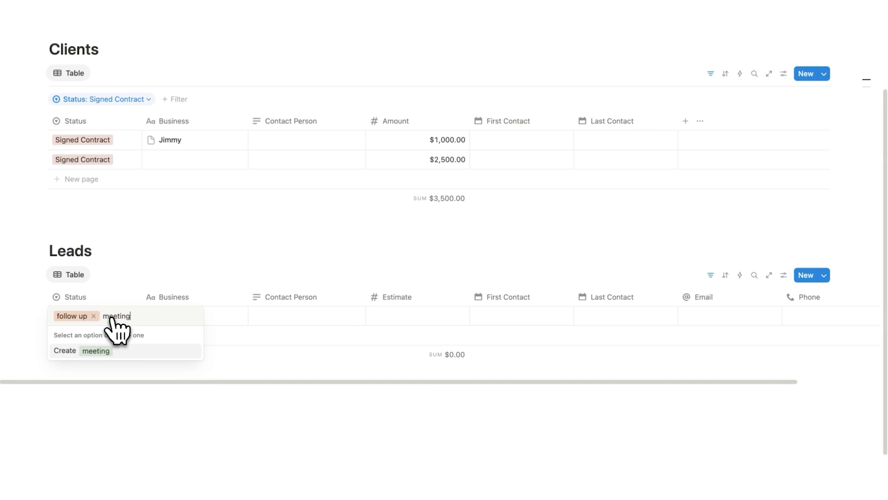
key(Return)
click(116, 316)
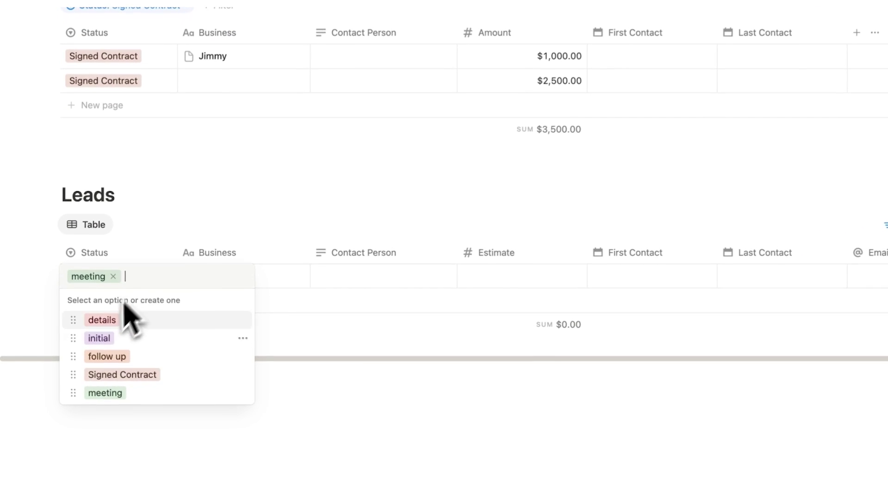
mouse_move(77, 388)
mouse_down()
mouse_move(69, 388)
mouse_move(73, 375)
mouse_up()
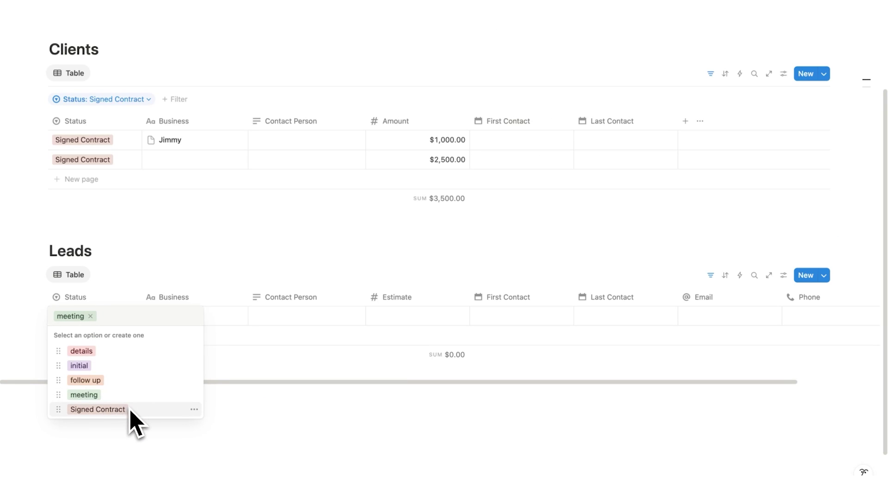
key(Escape)
Step: Create a declined Status option and set the first lead to declined
click(101, 319)
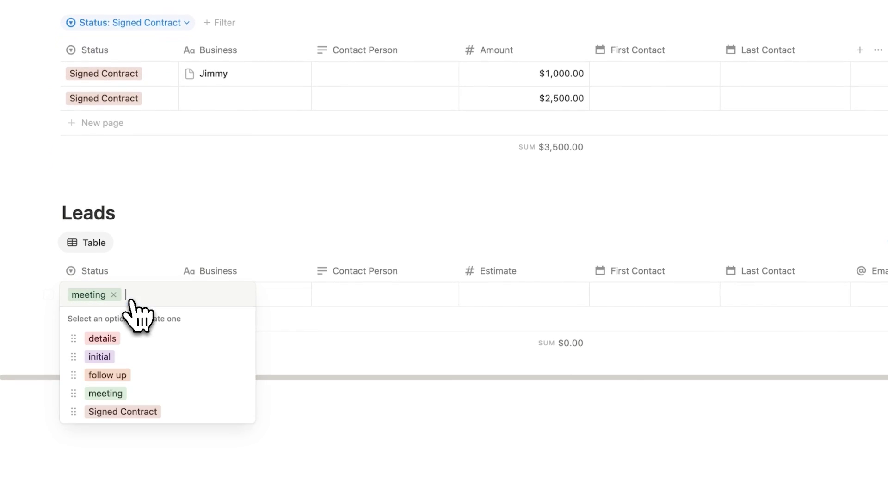
text(decli)
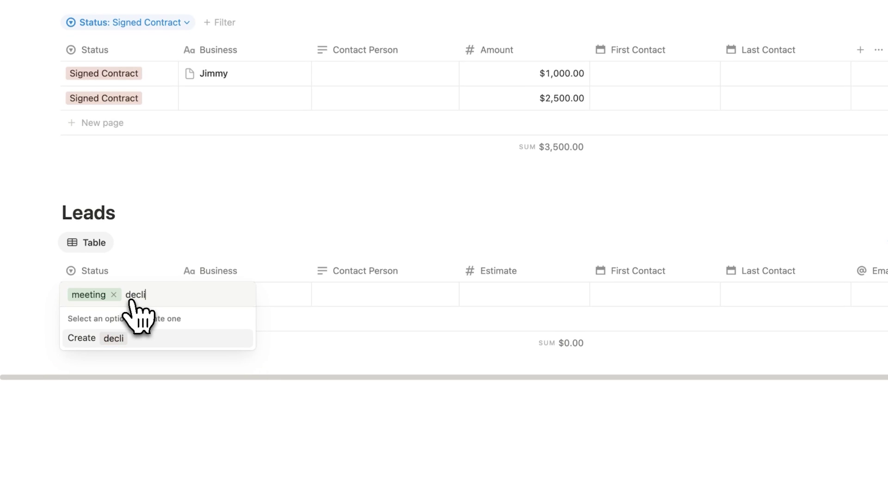
key(Return)
click(134, 303)
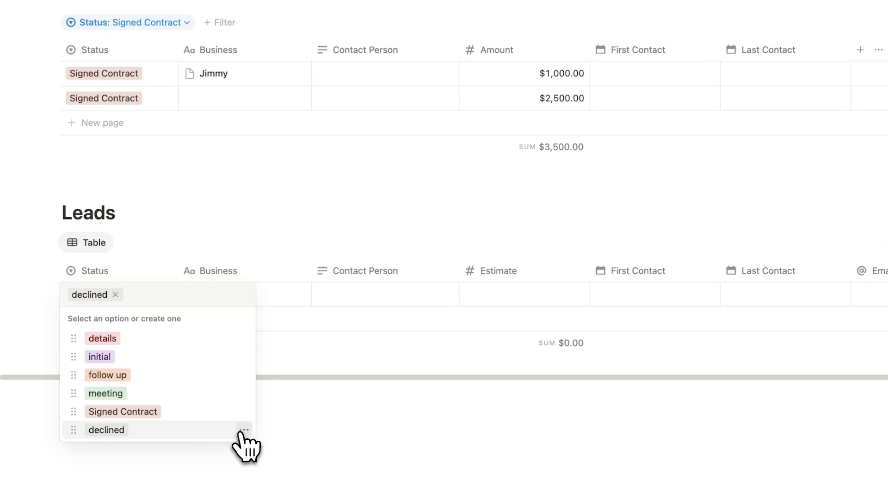
click(244, 429)
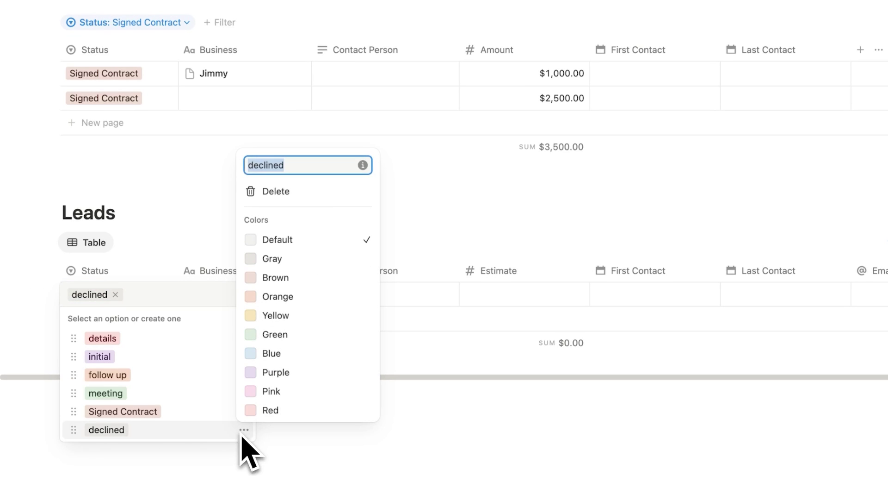
click(185, 432)
Step: Colour Signed Contract green, meeting orange and follow up yellow, leaving initial purple
click(244, 411)
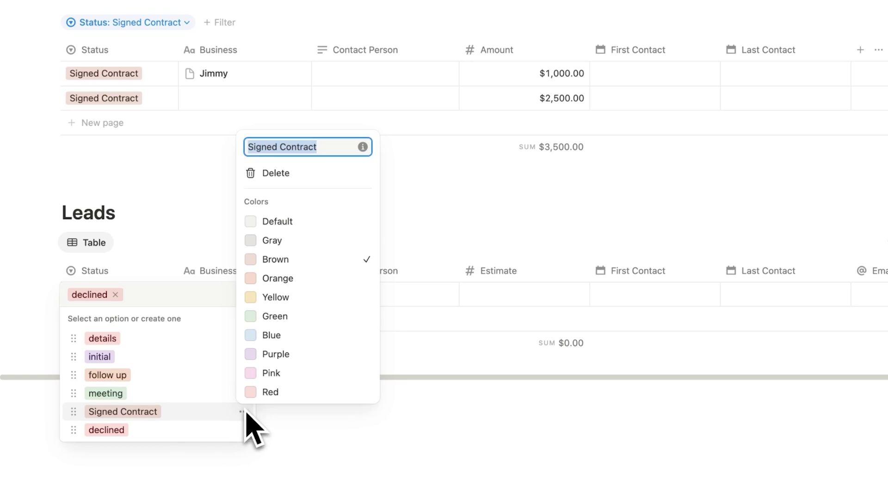
click(297, 319)
click(185, 397)
click(244, 393)
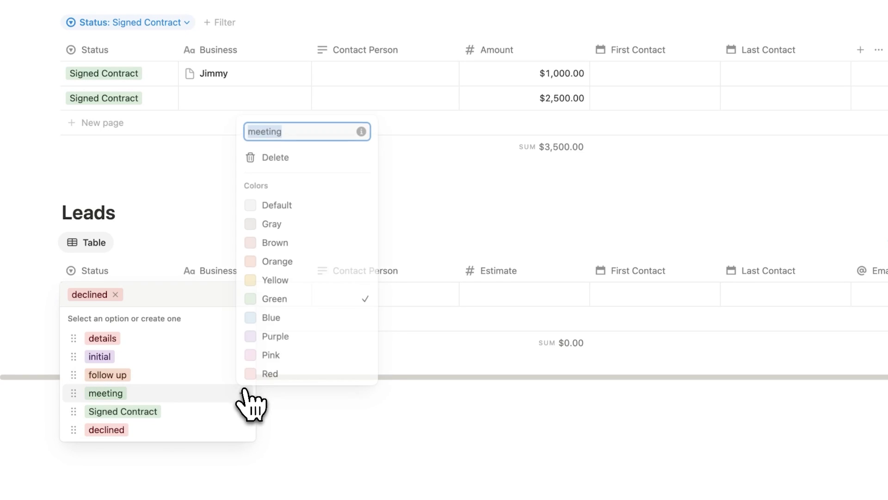
click(276, 261)
click(165, 356)
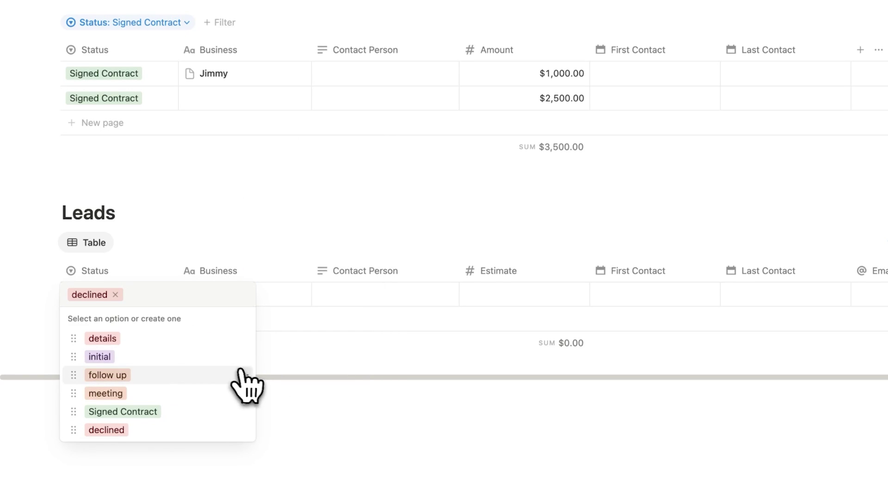
click(244, 374)
click(276, 260)
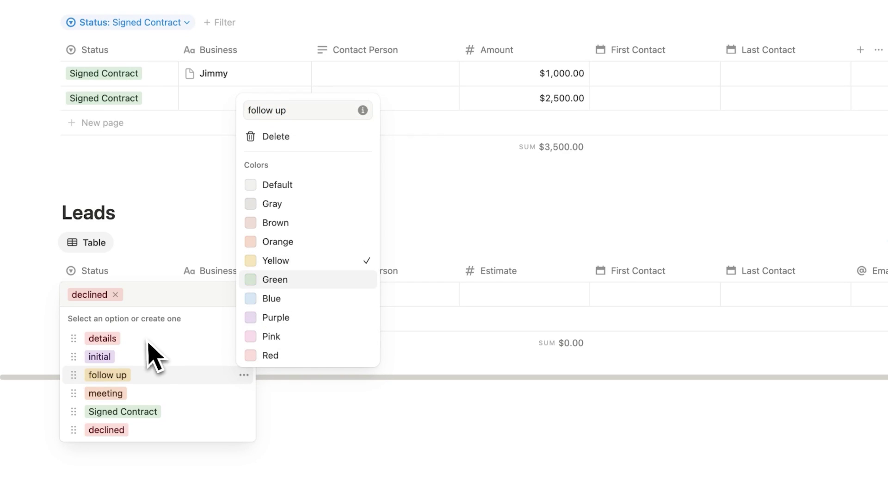
click(150, 343)
click(244, 357)
click(180, 367)
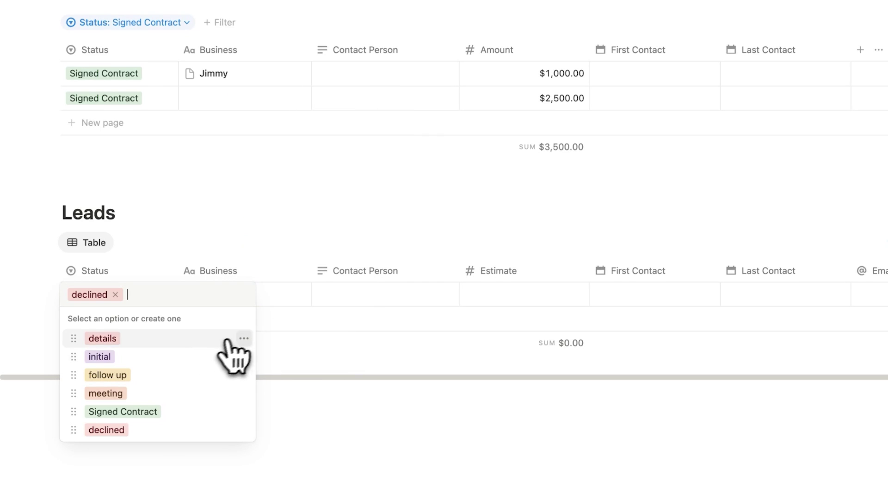
click(244, 338)
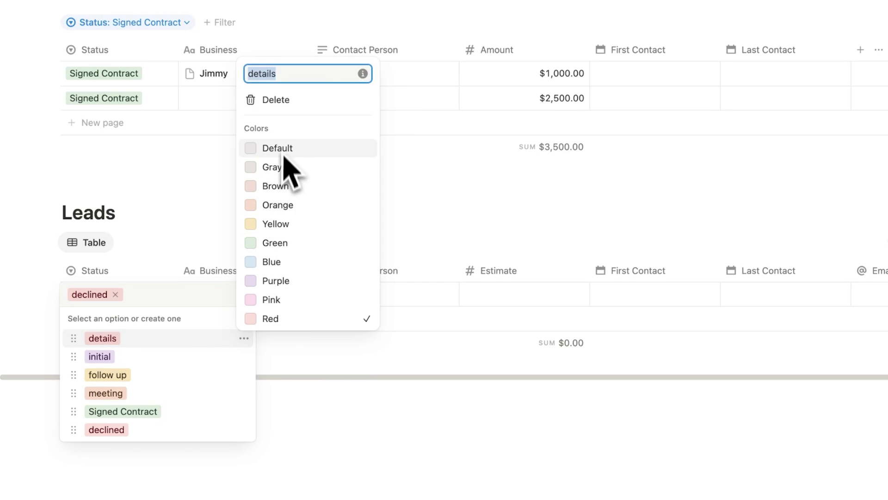
key(Escape)
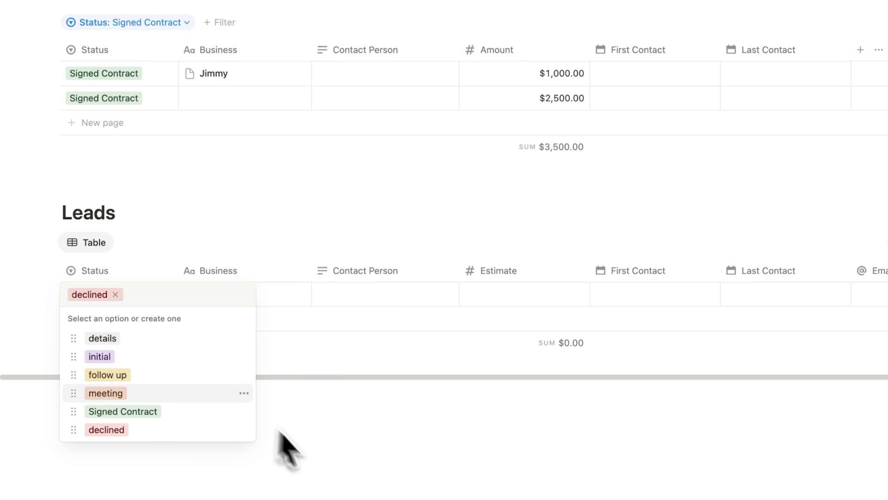
key(Escape)
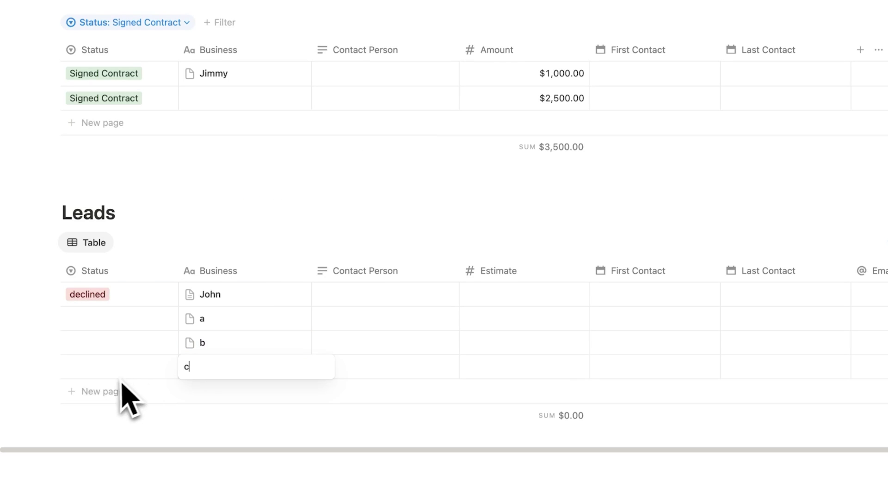
Step: Add lead d and set statuses: a details, b initial, c follow up, d meeting
click(122, 384)
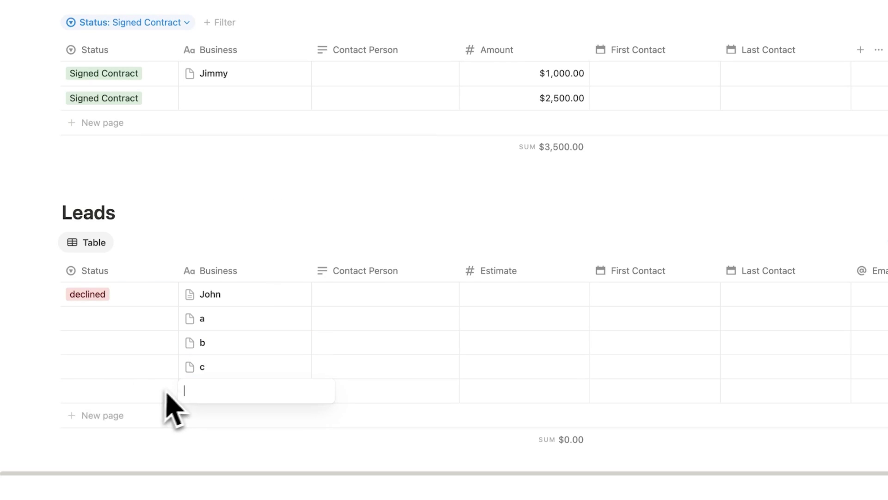
key(Return)
click(118, 324)
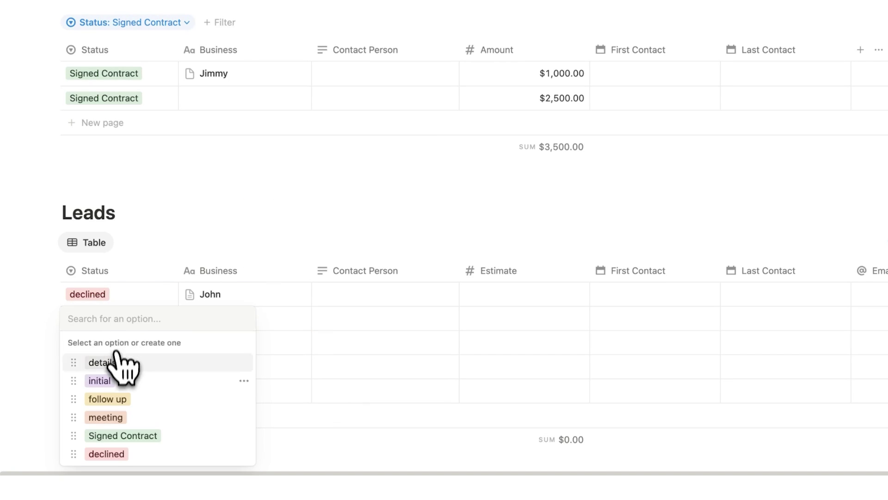
click(114, 363)
click(117, 343)
click(113, 348)
click(114, 367)
click(107, 447)
click(114, 391)
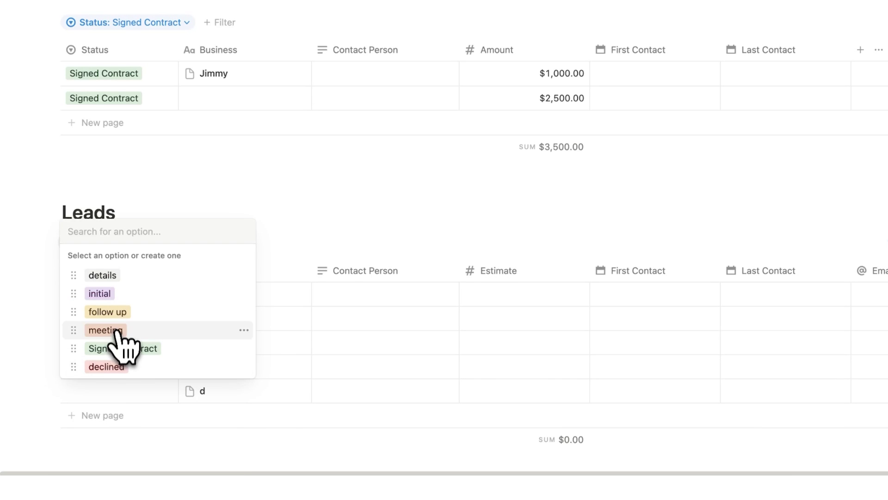
click(119, 330)
Step: Add lead e with status declined
click(117, 415)
text(e)
click(116, 414)
click(125, 390)
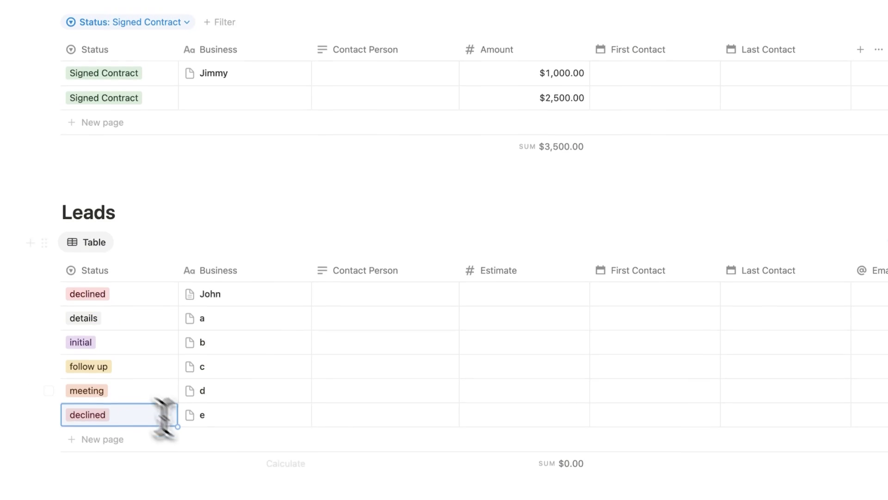
scroll(231, 440, down, 3)
click(230, 440)
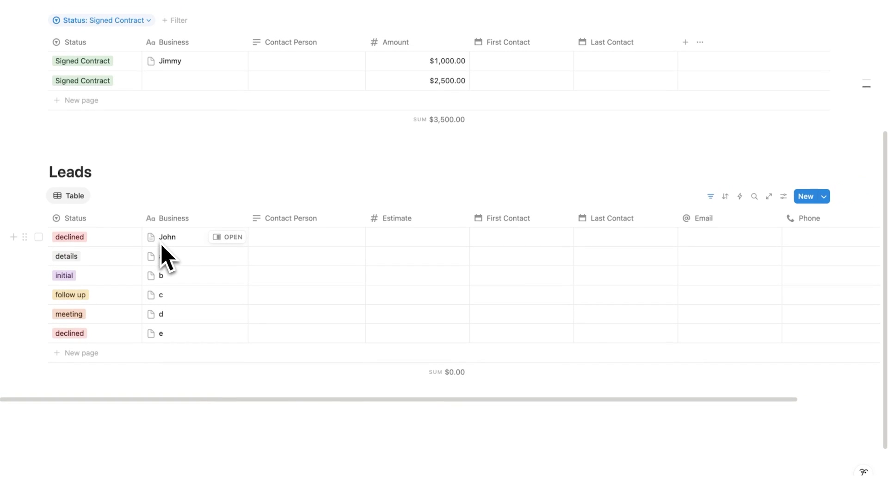
Step: Move row e up below b, then move row b to the bottom of Leads
drag(25, 333, 43, 293)
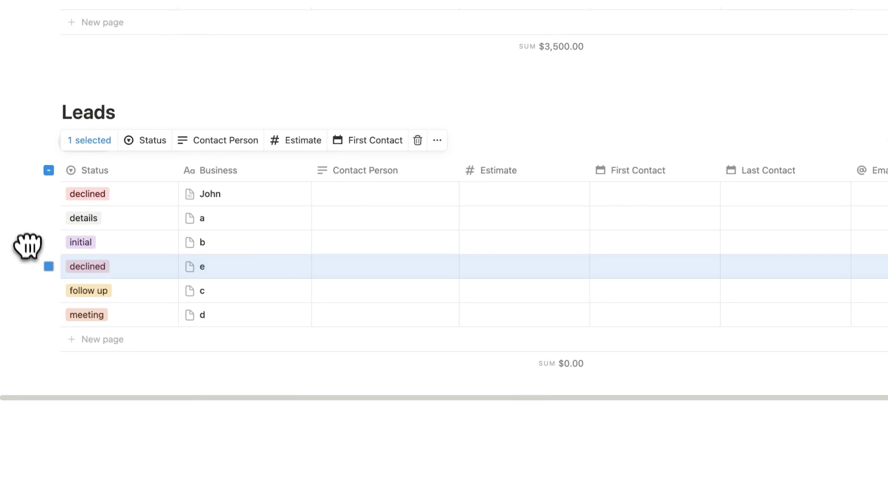
drag(28, 245, 44, 329)
click(347, 446)
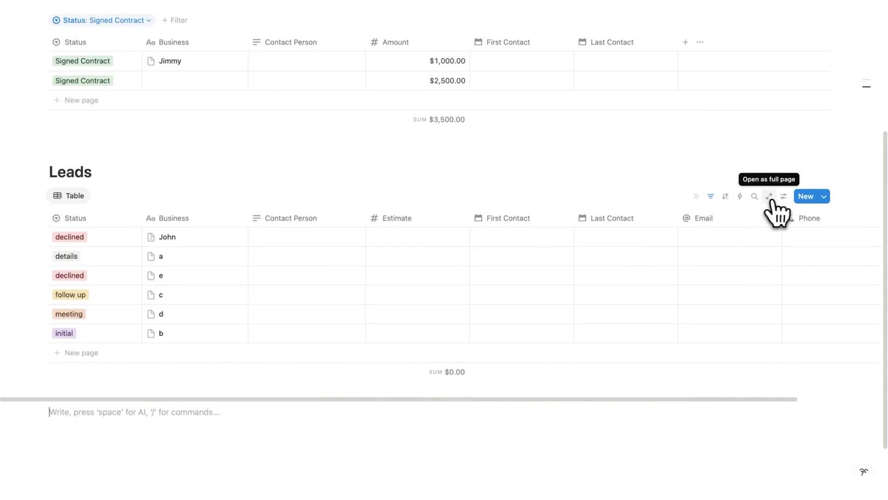
Step: Group Leads rows by Status into declined, details, follow up, initial and meeting sections
click(783, 197)
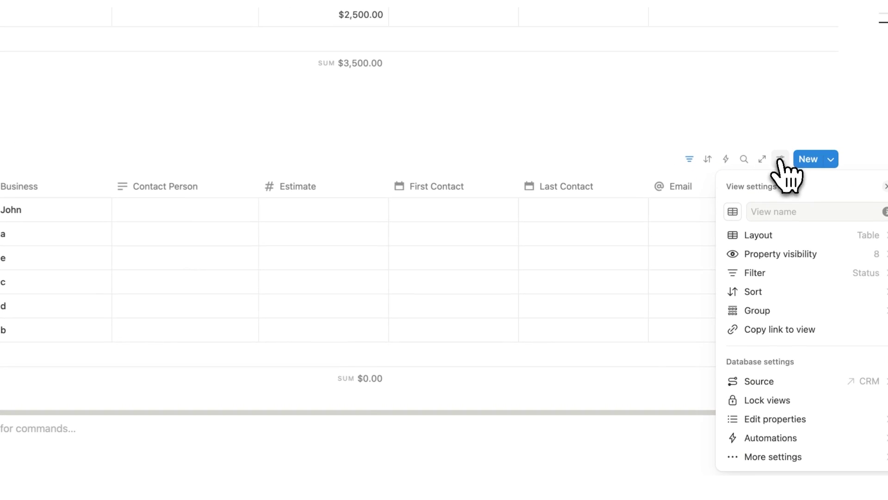
click(788, 310)
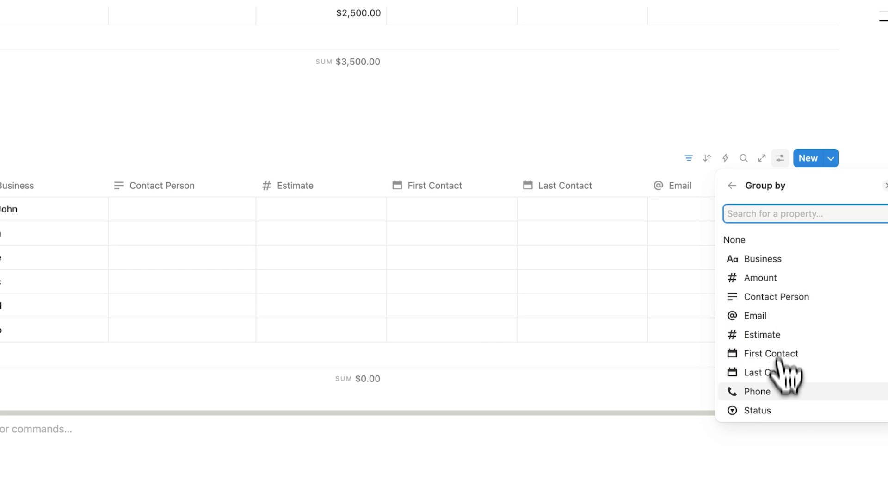
click(787, 411)
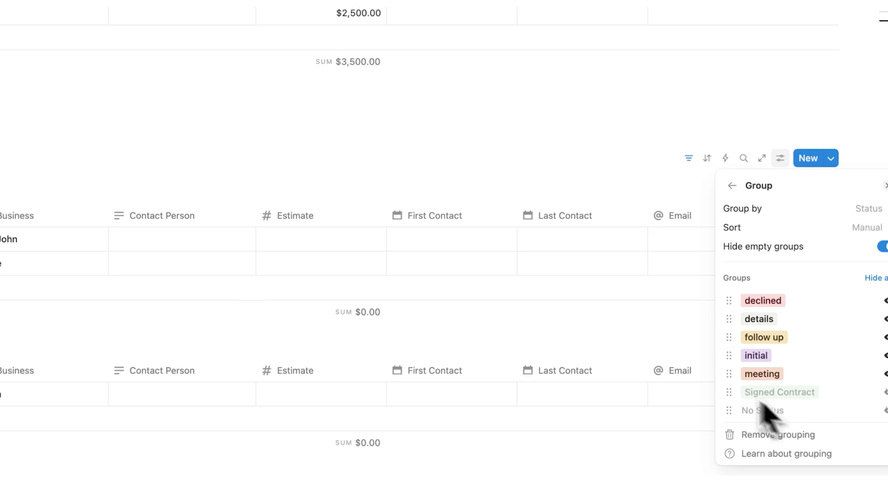
click(396, 187)
scroll(137, 249, down, 5)
scroll(171, 335, up, 5)
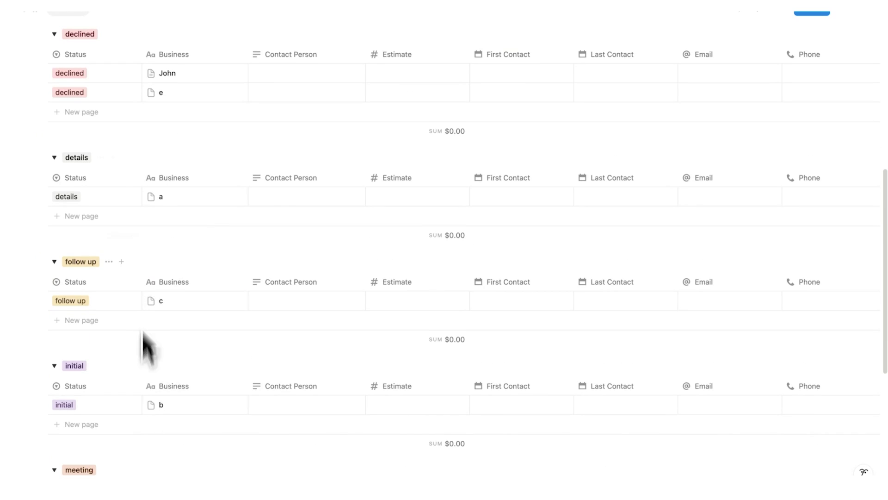
scroll(137, 246, up, 2)
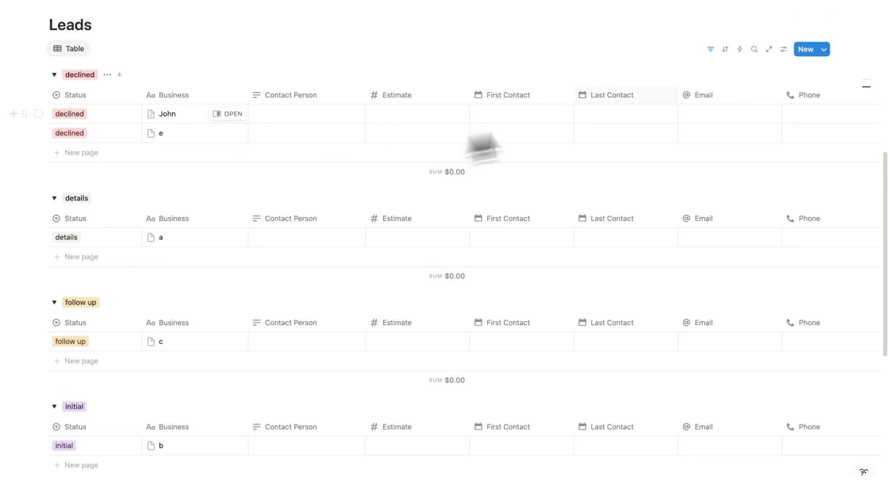
Step: Drag the details and meeting groups above declined in the Leads Group settings
click(783, 49)
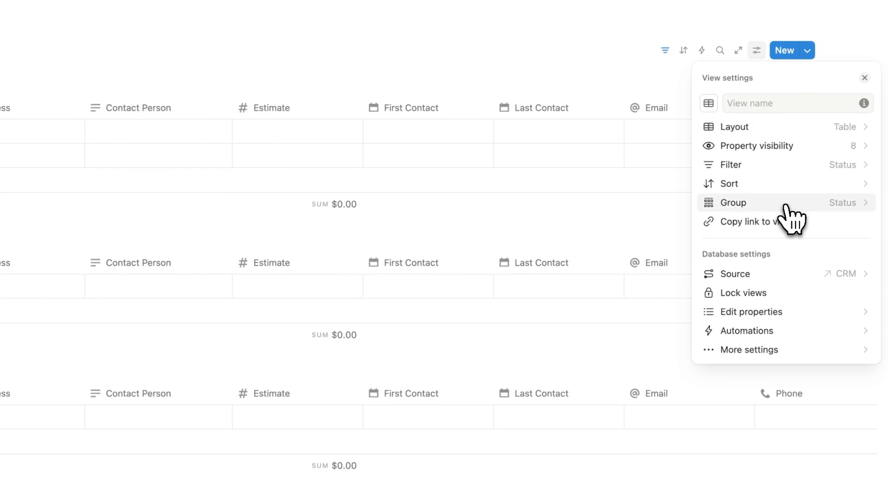
click(791, 204)
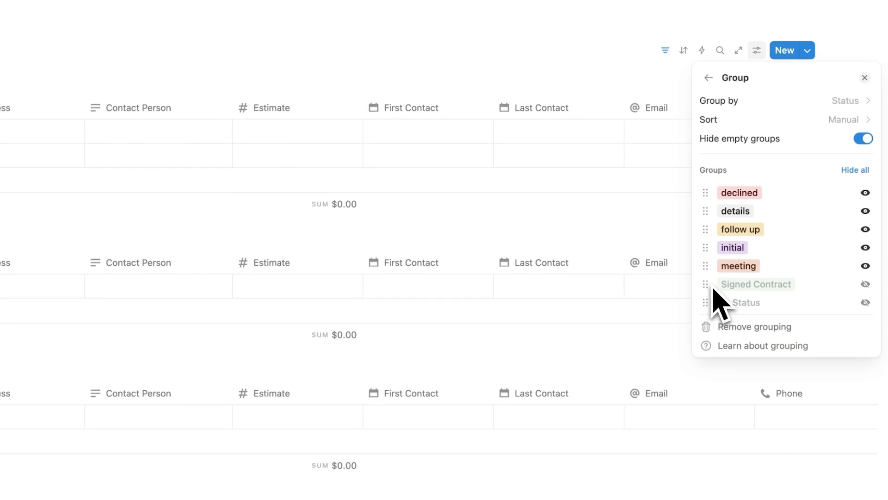
drag(705, 210, 744, 209)
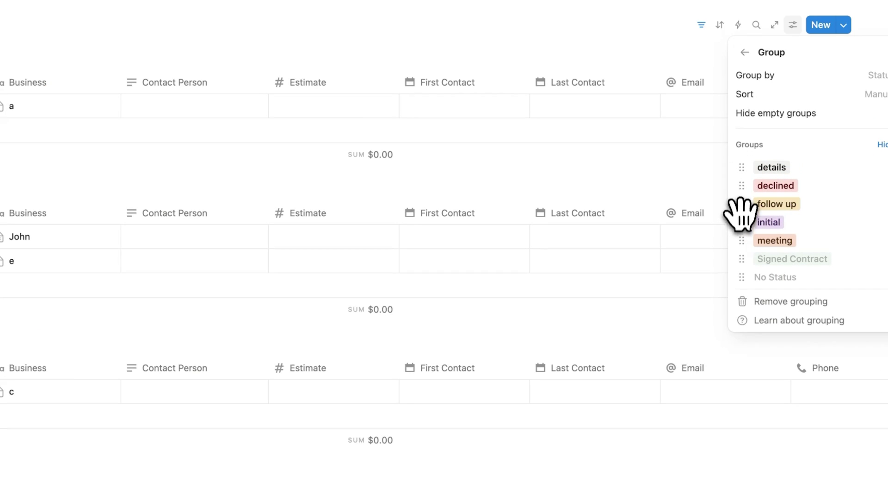
drag(743, 240, 745, 223)
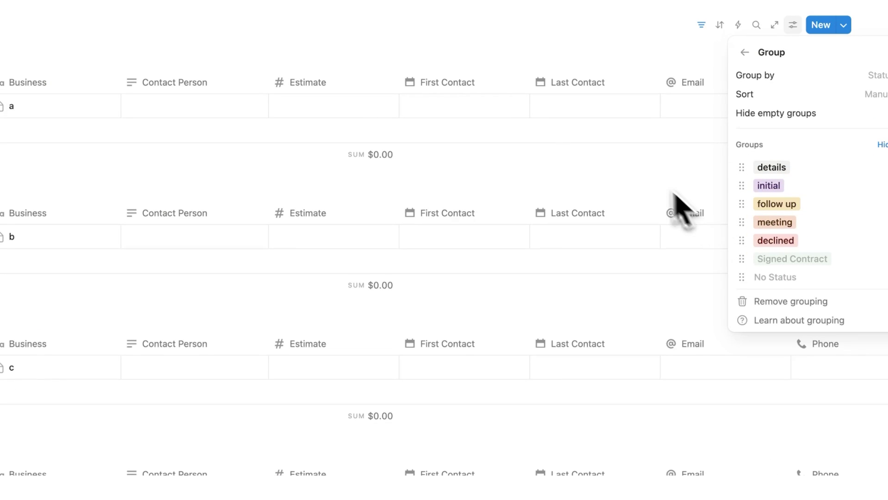
click(637, 175)
scroll(179, 250, up, 4)
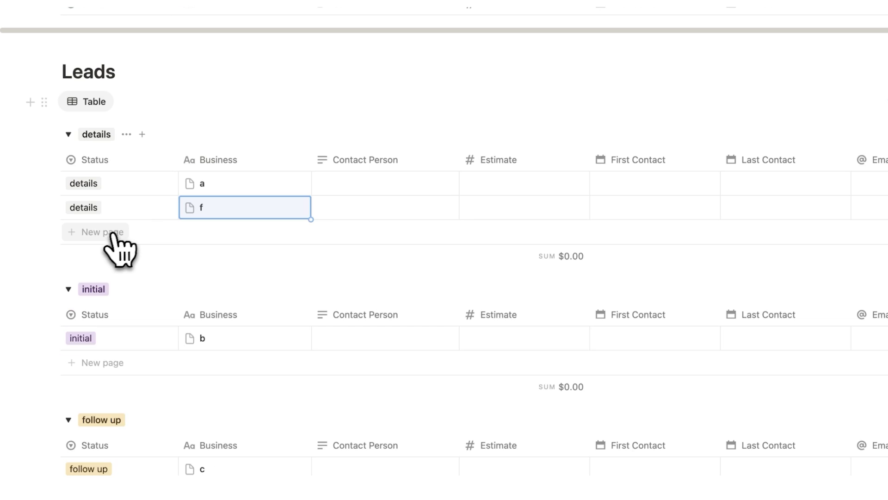
Step: Add lead g to the Leads table's details group, then return to the view header
click(138, 236)
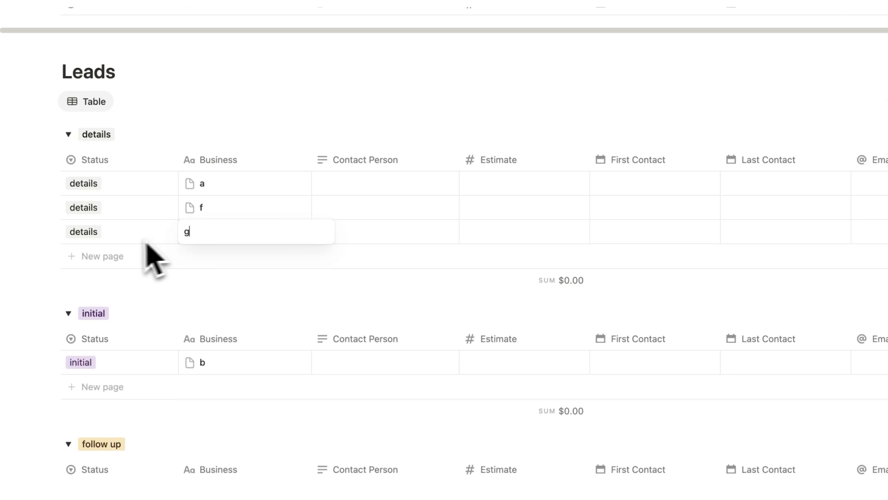
key(Return)
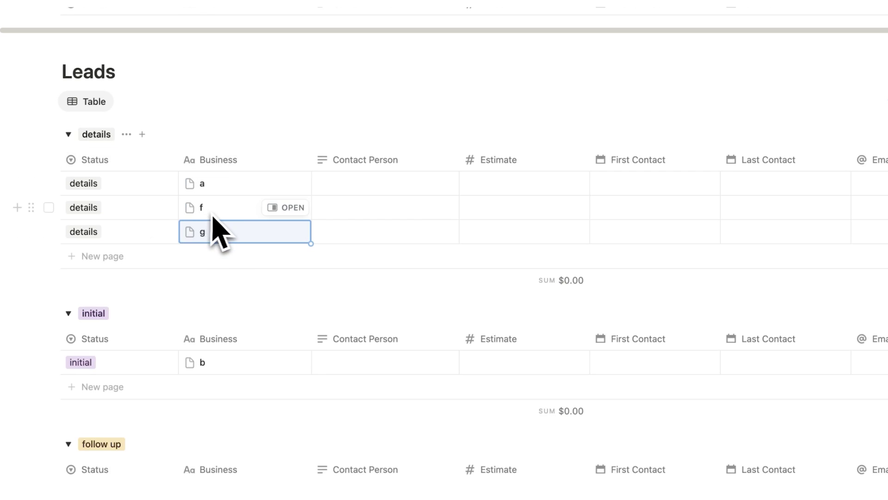
scroll(157, 181, down, 2)
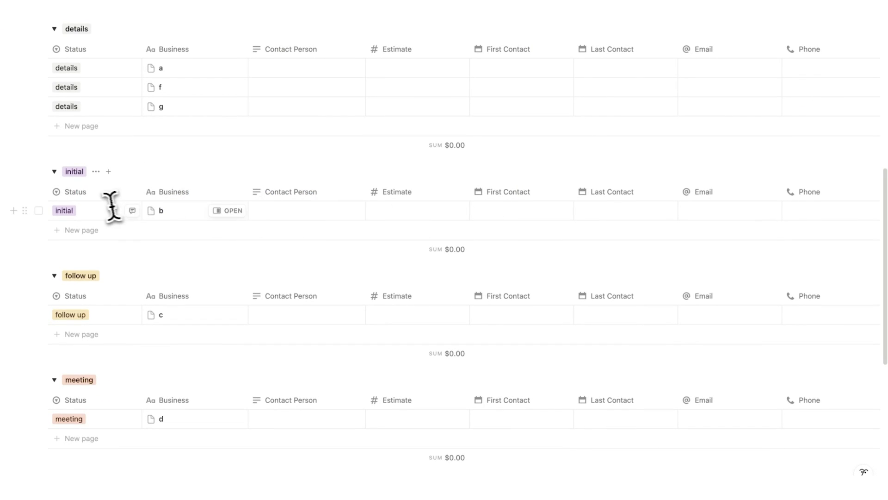
scroll(166, 200, down, 2)
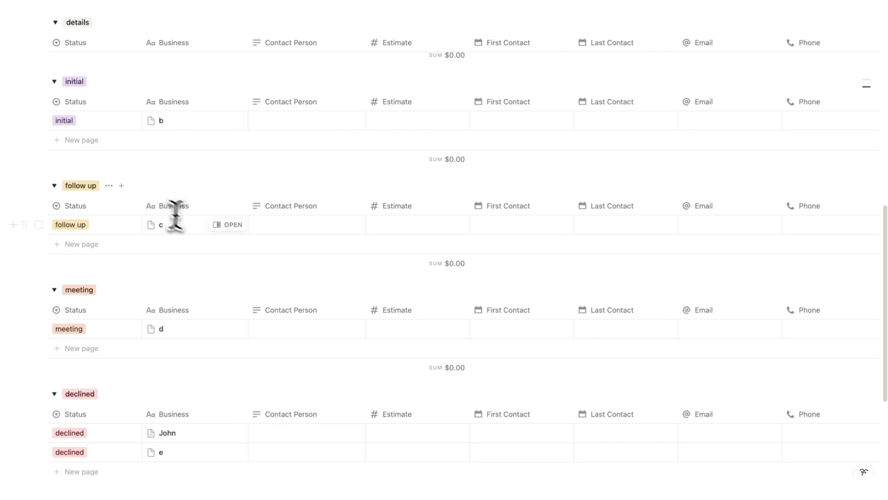
scroll(190, 228, up, 4)
scroll(208, 222, down, 9)
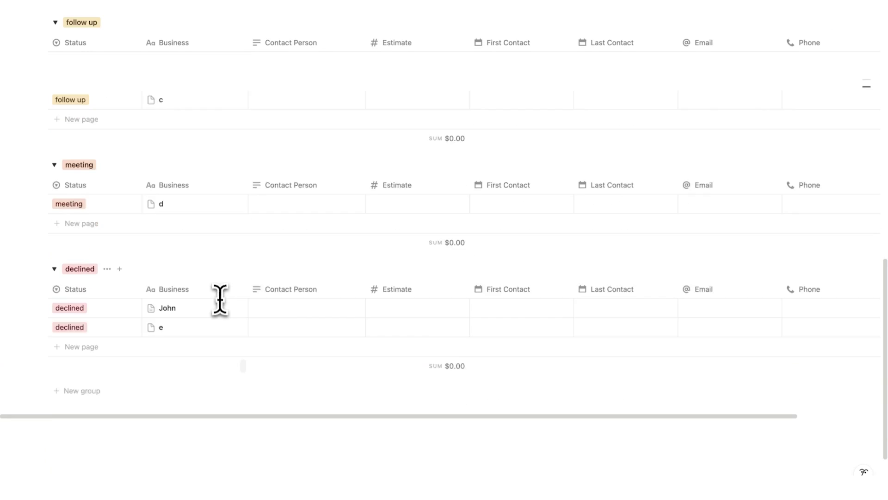
scroll(221, 298, up, 6)
scroll(222, 298, up, 3)
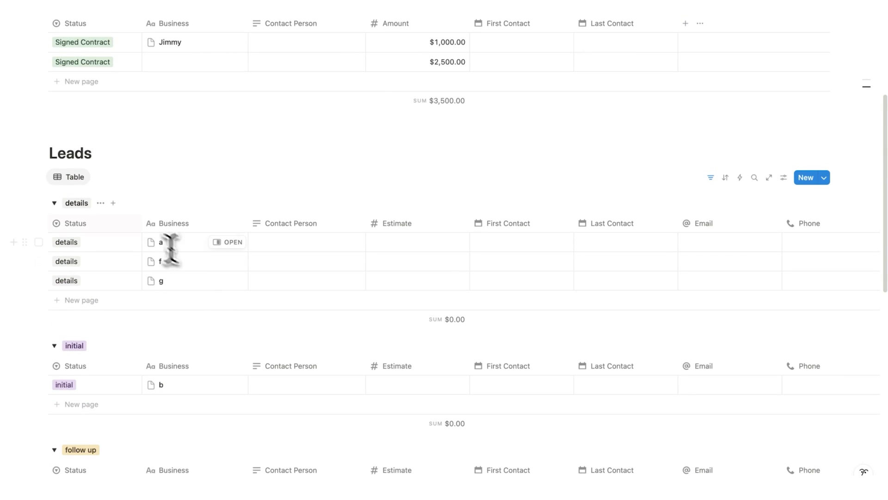
click(82, 180)
Step: Rename the Leads table view to 'list'
click(91, 196)
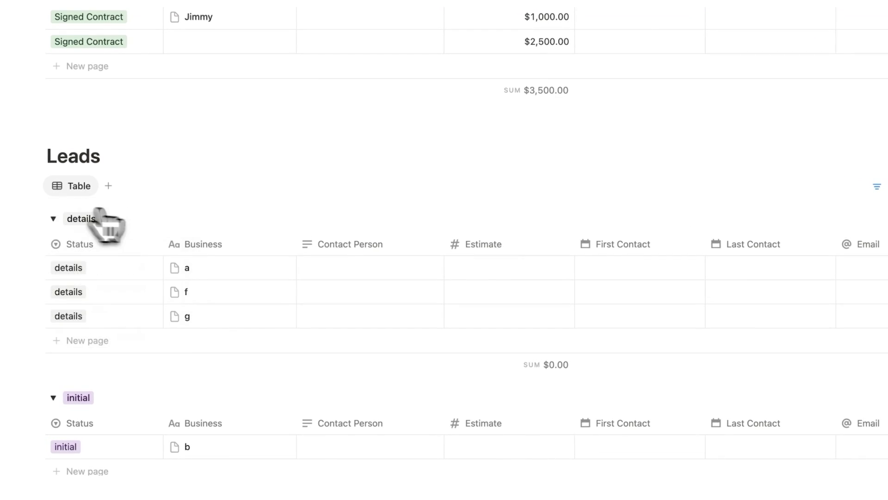
text(list)
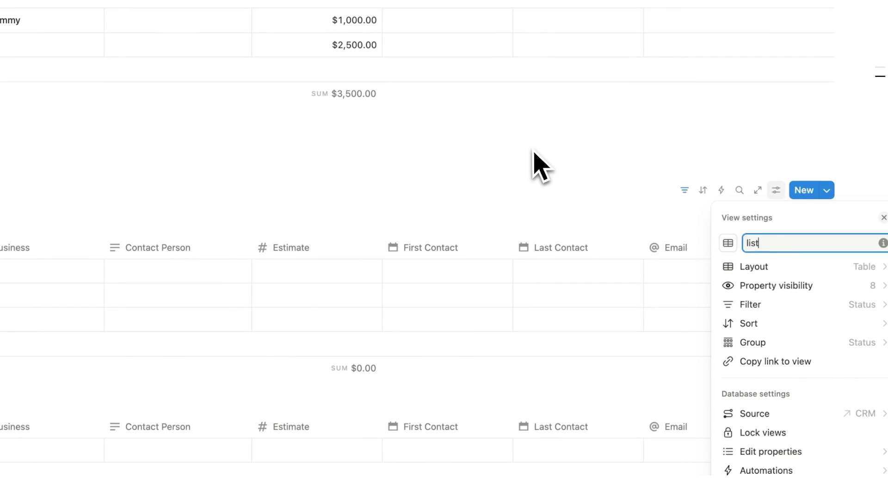
key(Escape)
Step: Duplicate the list view and change the copy's layout to Board
click(85, 194)
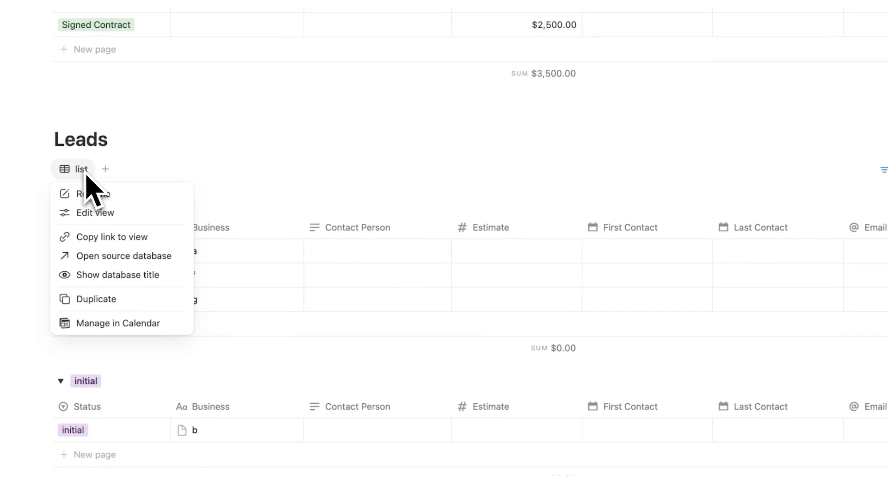
click(111, 299)
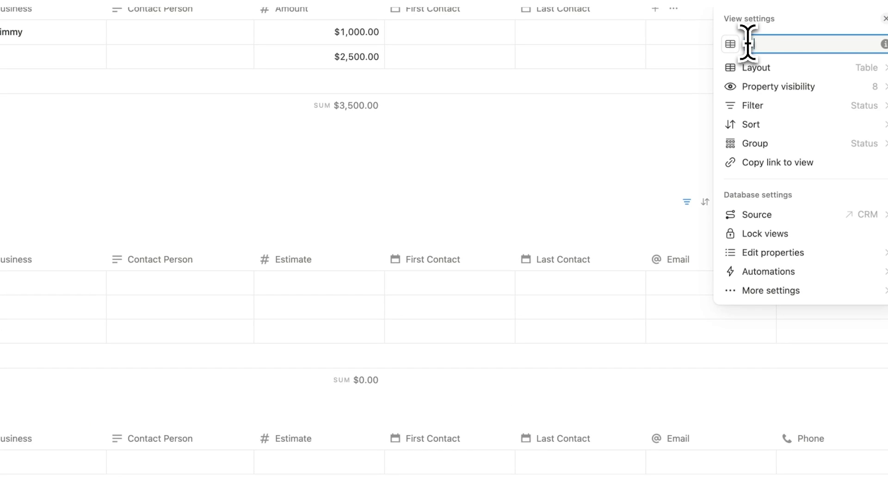
click(768, 68)
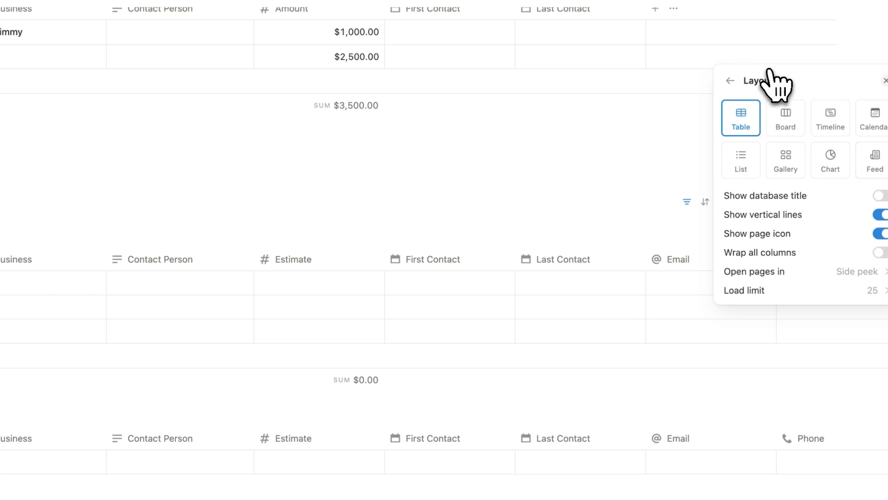
click(789, 124)
click(454, 262)
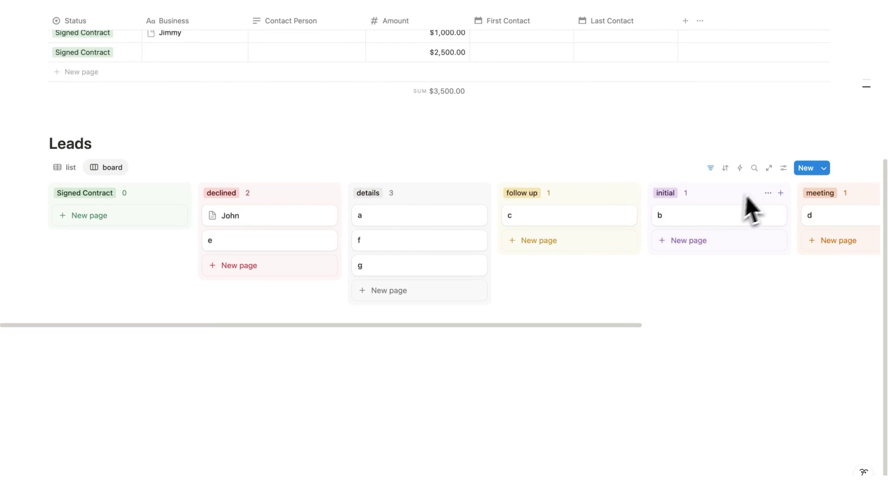
Step: Hide Signed Contract and order board columns details, initial, follow up, meeting, declined
click(783, 167)
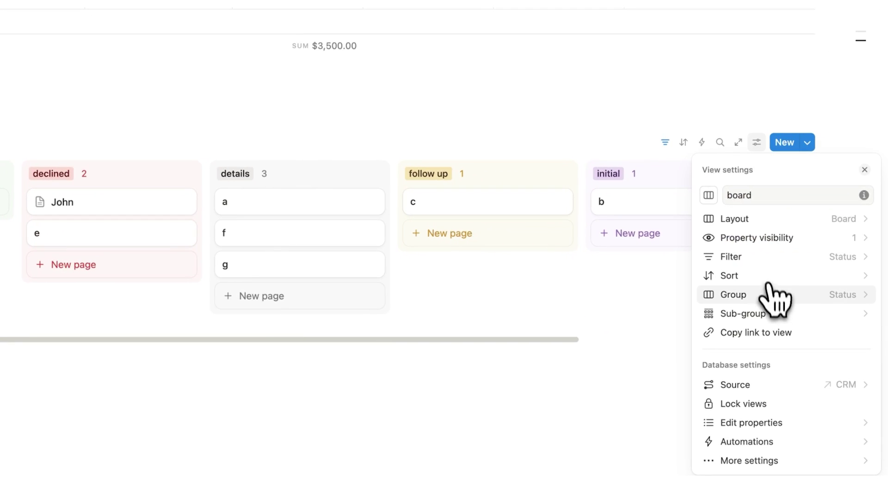
click(776, 303)
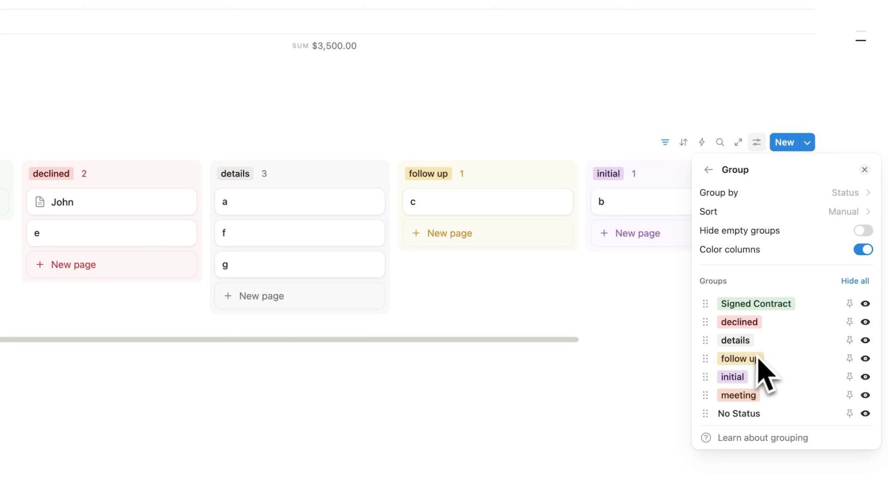
click(865, 303)
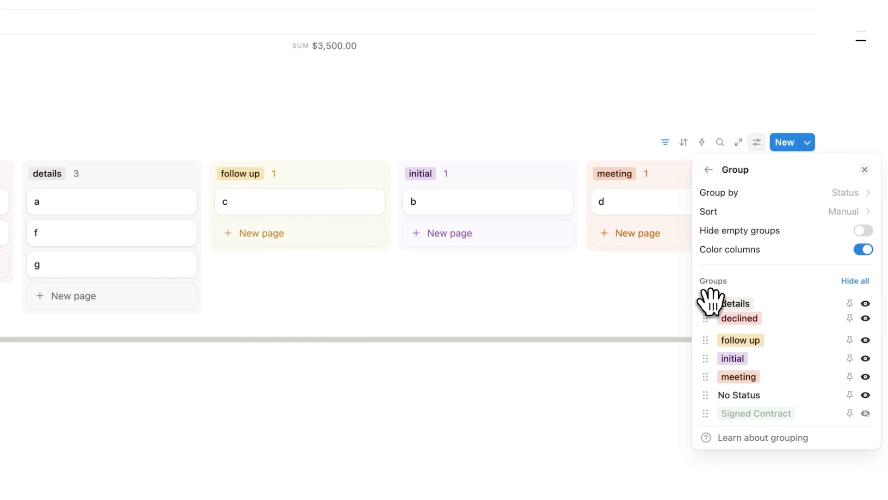
drag(710, 300, 711, 301)
drag(703, 346, 703, 326)
mouse_move(705, 359)
mouse_down()
mouse_move(706, 339)
mouse_move(704, 366)
mouse_up()
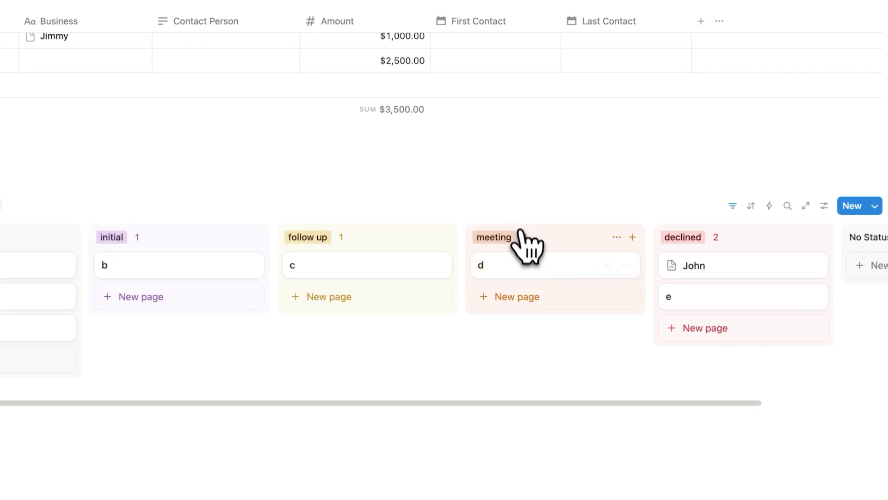
Step: Mark lead d as Signed Contract and enter its Amount of $4,000 in Clients
click(502, 264)
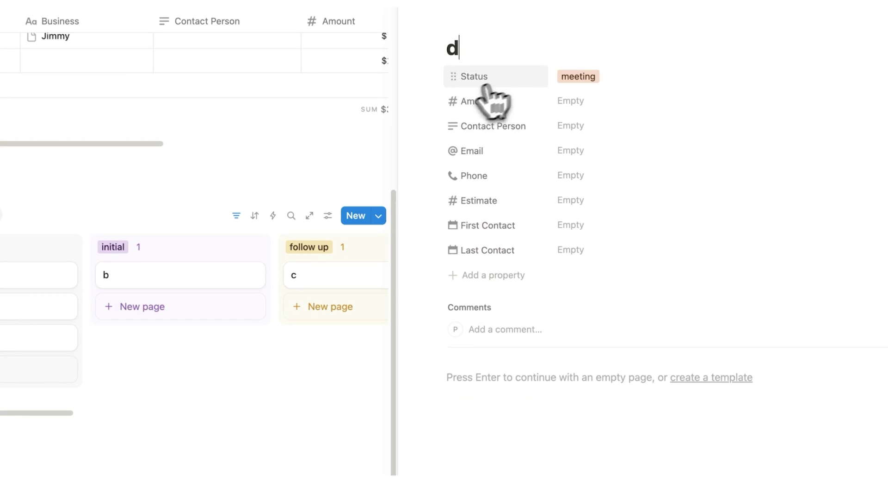
click(607, 81)
click(630, 196)
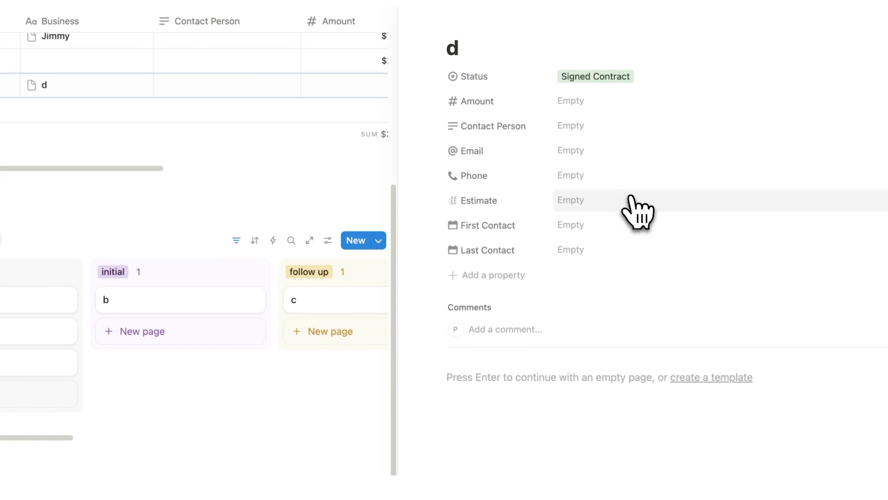
click(317, 416)
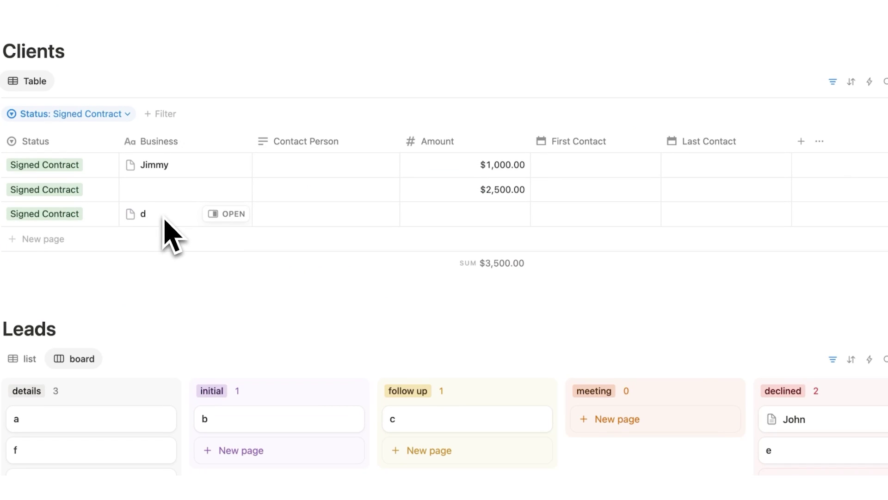
click(496, 213)
text(4000)
key(Return)
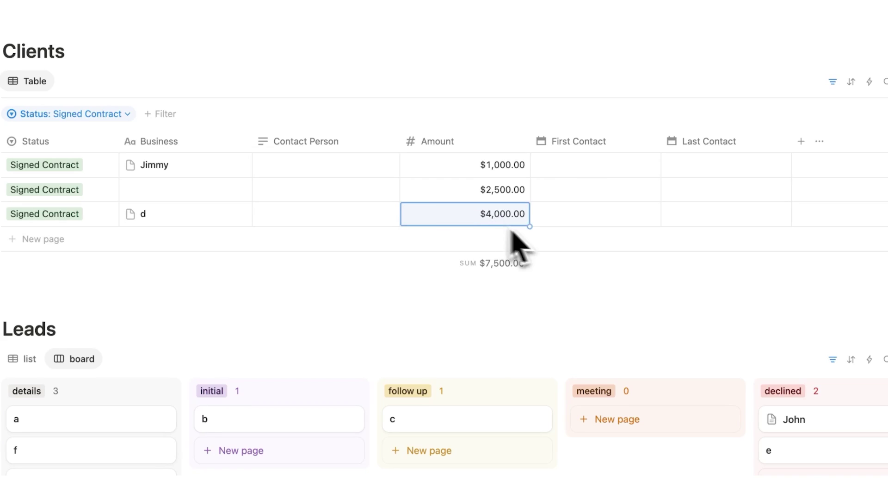
key(Escape)
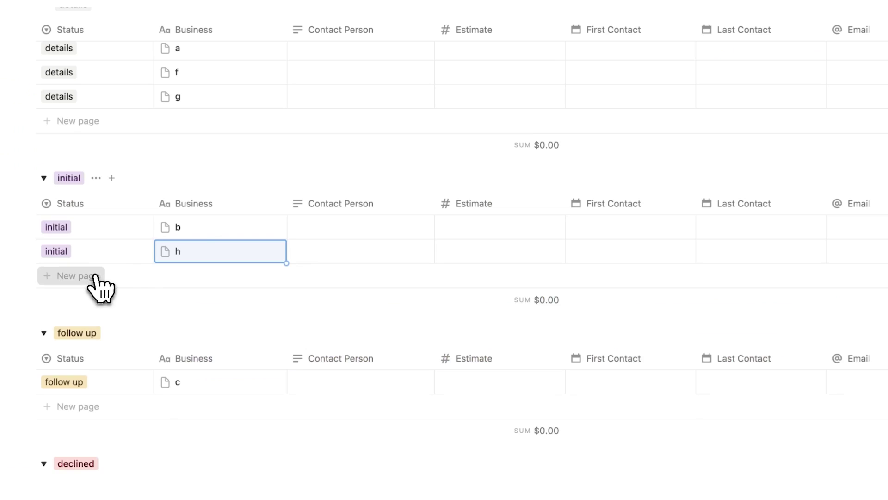
Step: Add a new lead named i to the initial group
click(95, 277)
text(i)
key(Return)
Step: Add another lead to initial and set Last Contact: b July 21, h July 15, 2025
click(99, 308)
scroll(324, 277, right, 5)
click(565, 210)
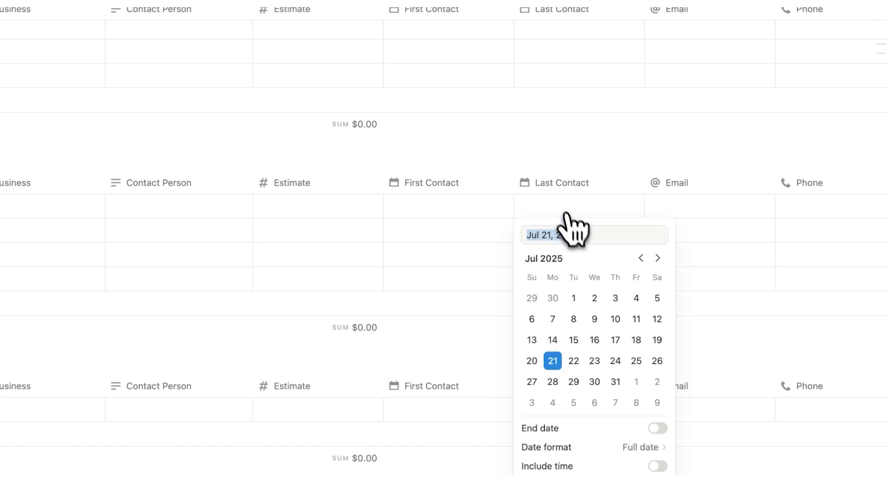
click(554, 361)
click(540, 236)
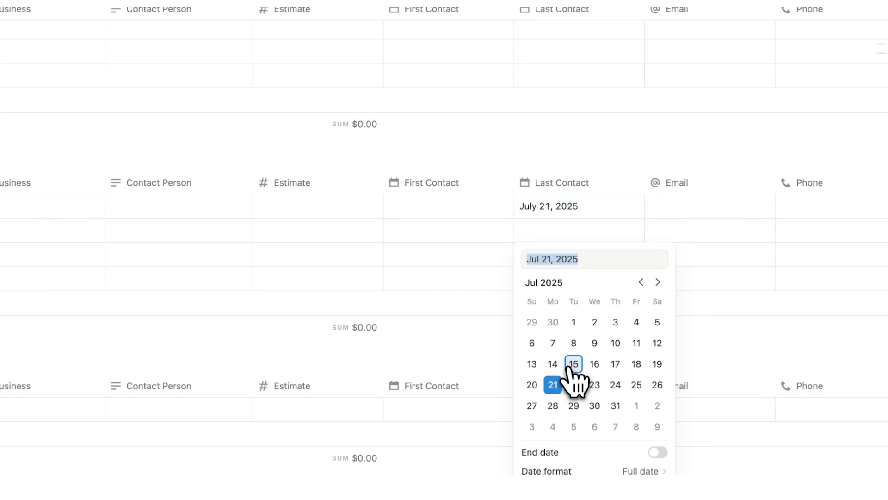
click(574, 363)
Step: Set Last Contact for lead i to July 3 and lead j to July 11, 2025
click(548, 255)
click(615, 327)
click(555, 279)
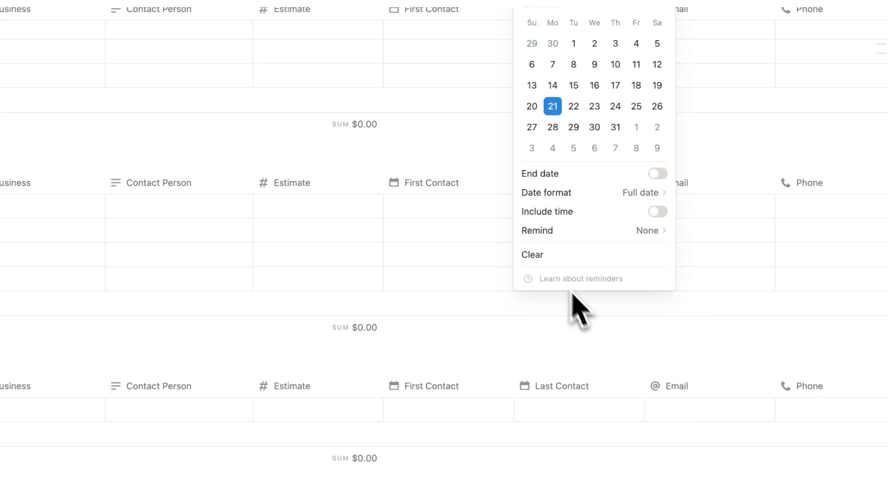
click(636, 63)
key(Escape)
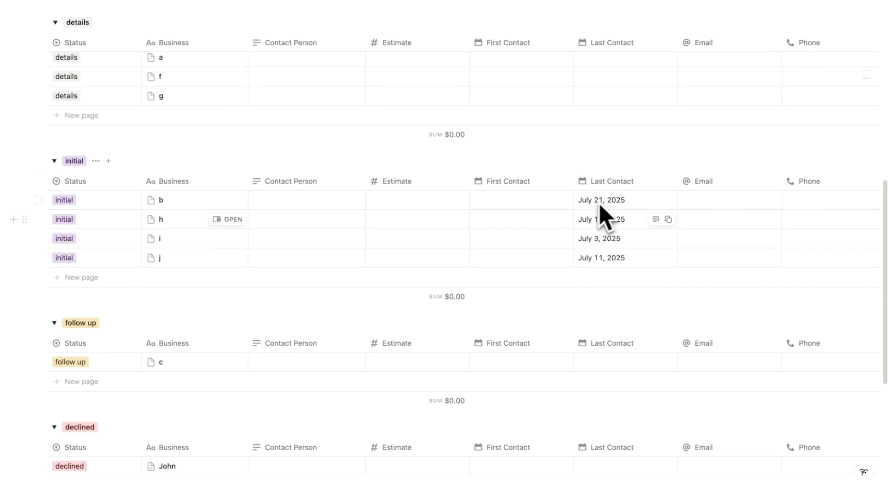
scroll(615, 231, up, 1)
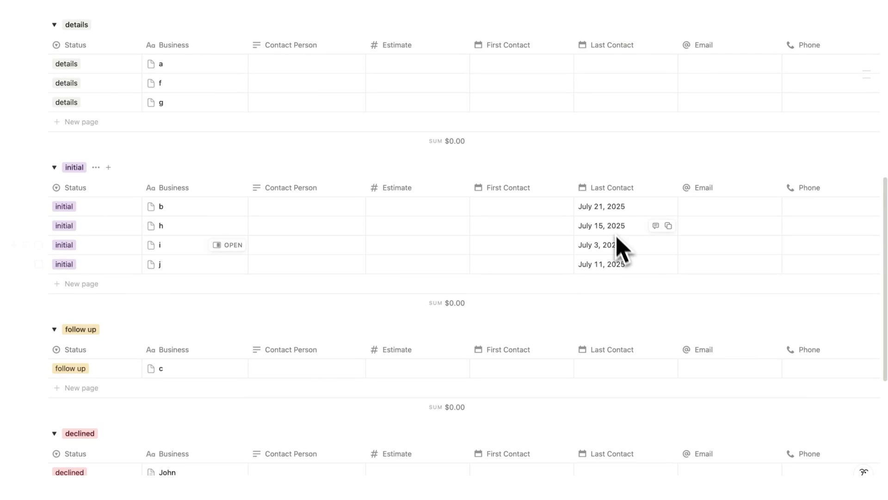
scroll(620, 252, up, 3)
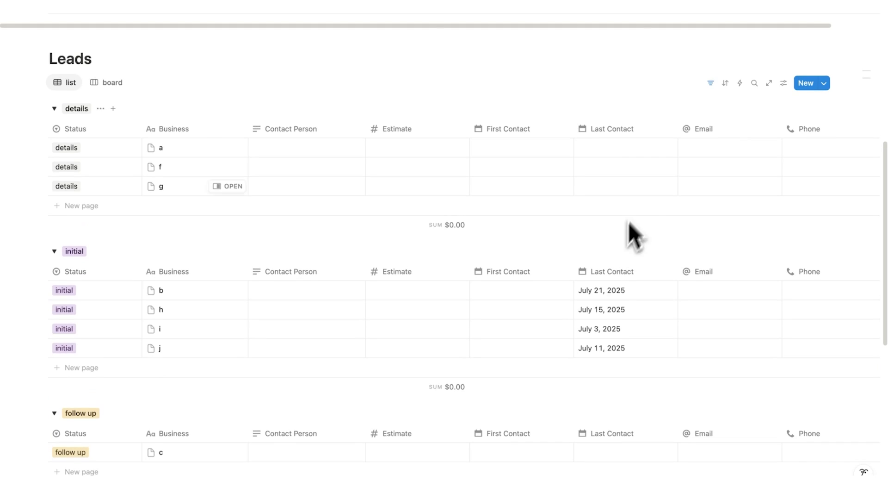
Step: Sort the Leads list by Last Contact ascending, then switch Leads to the board view
click(726, 83)
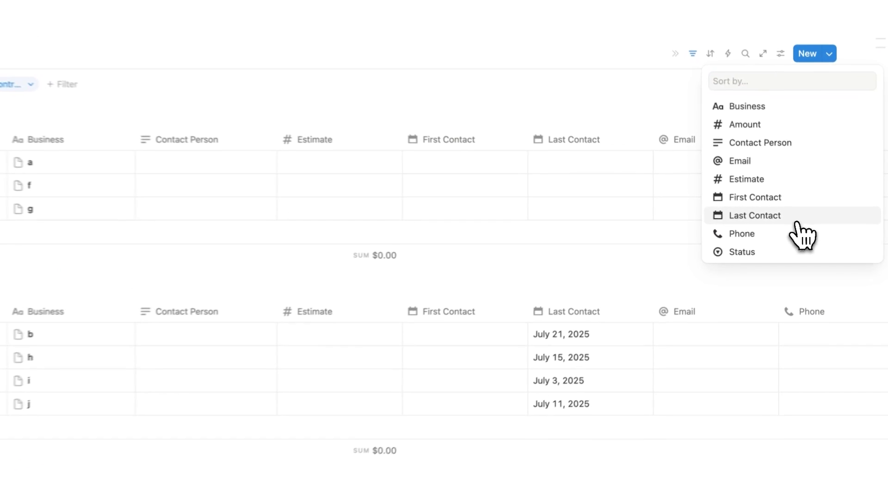
click(797, 222)
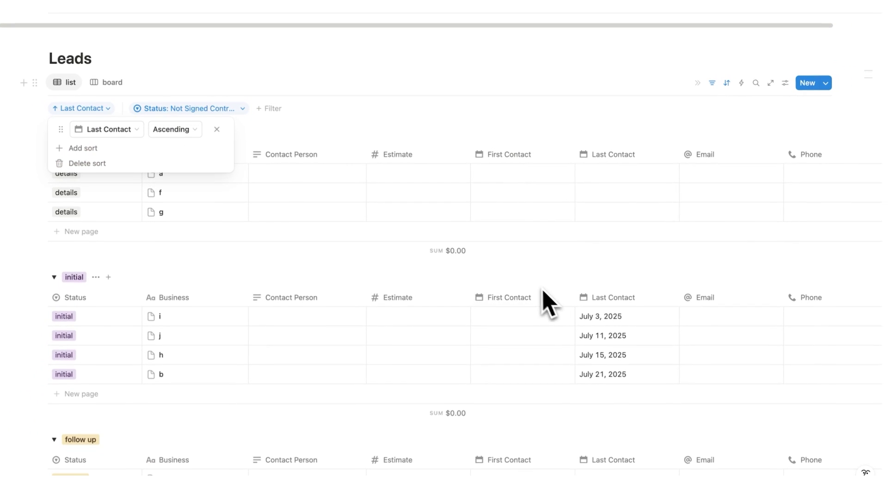
click(562, 243)
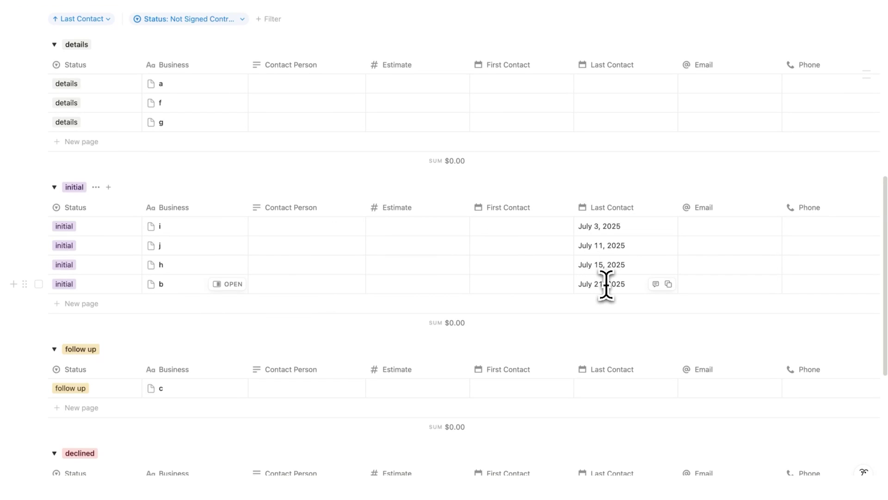
click(108, 159)
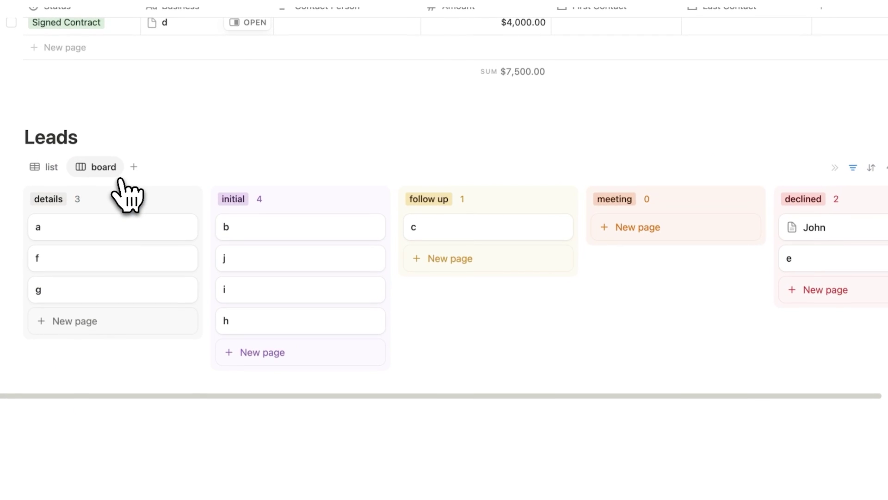
Step: Sort the Leads board cards by Last Contact ascending
click(871, 167)
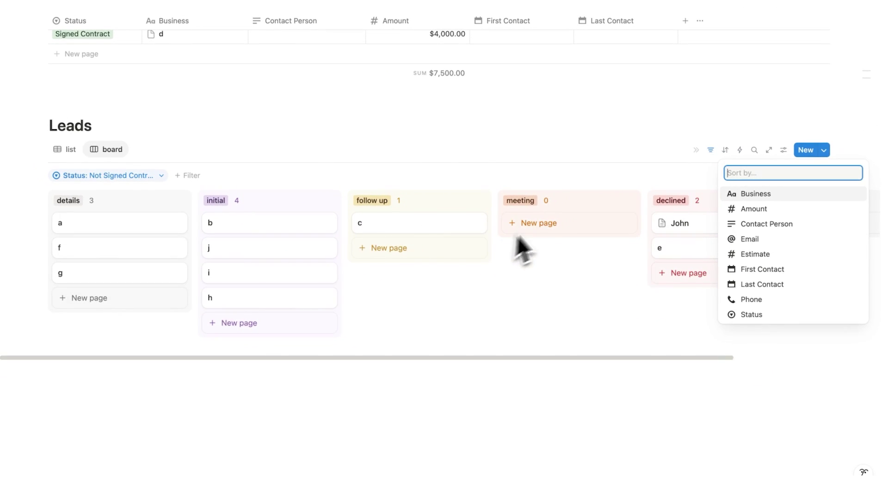
click(768, 284)
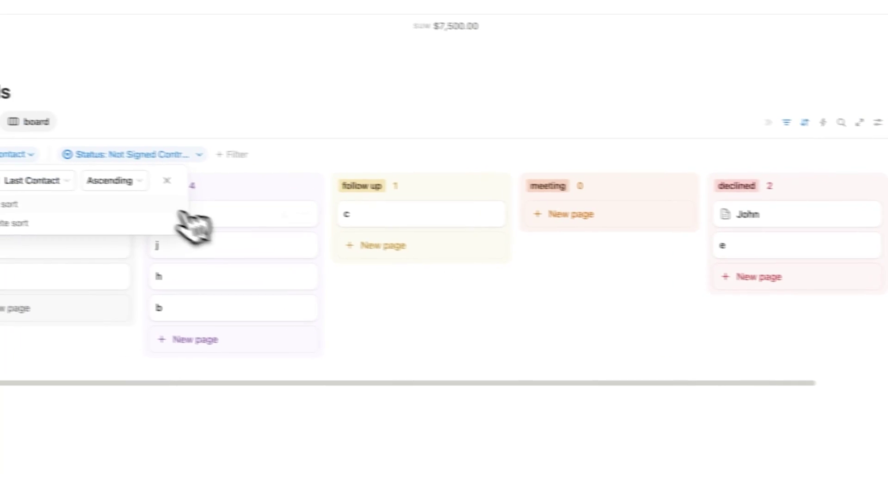
click(432, 290)
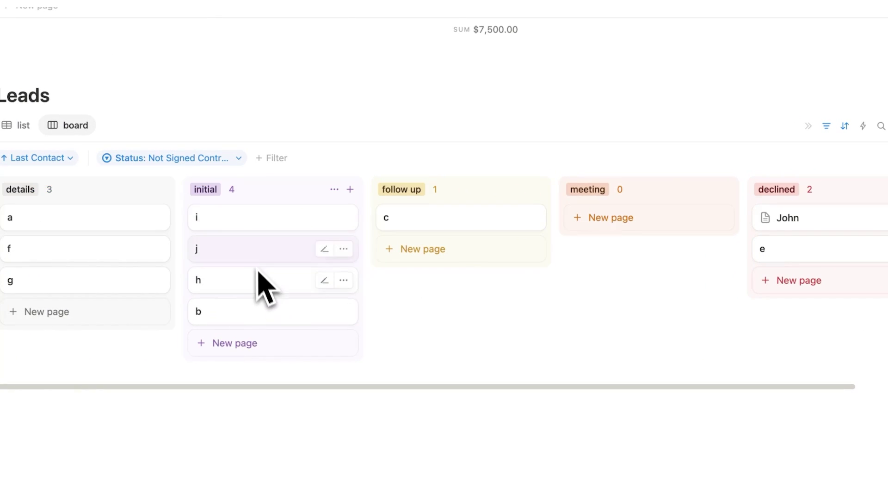
Step: Peek at leads i and j to check their Last Contact dates
click(249, 226)
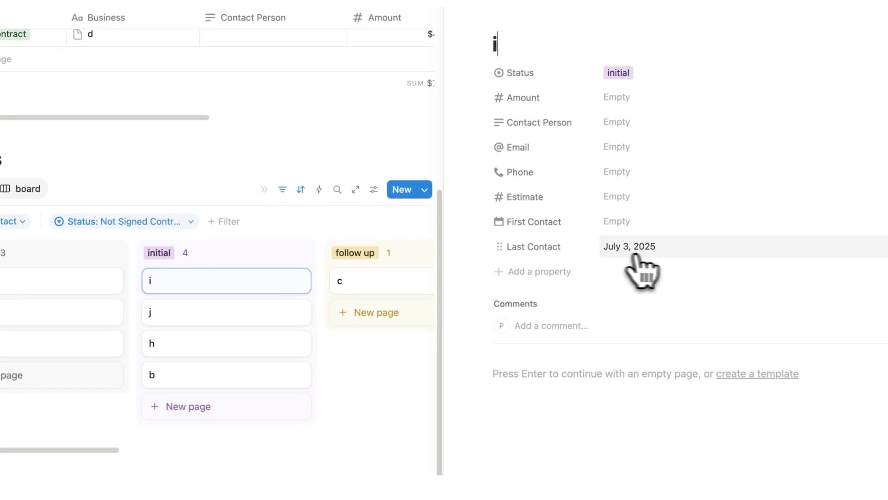
key(Escape)
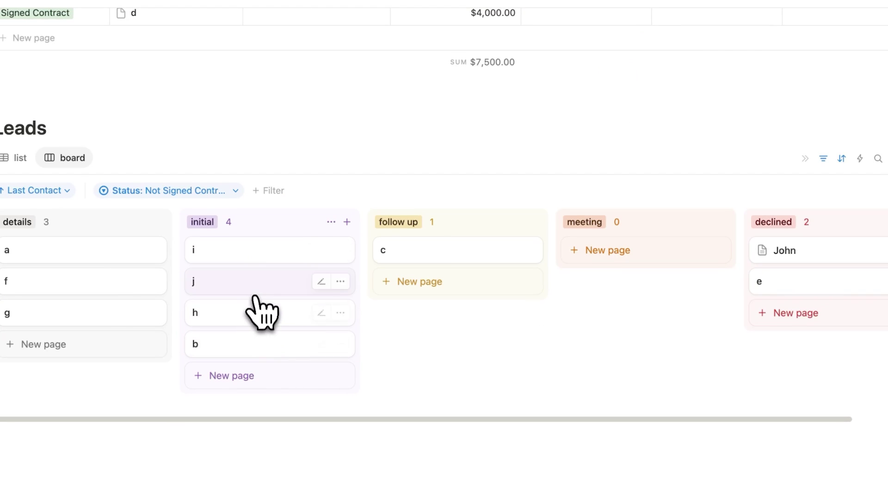
click(207, 316)
click(452, 24)
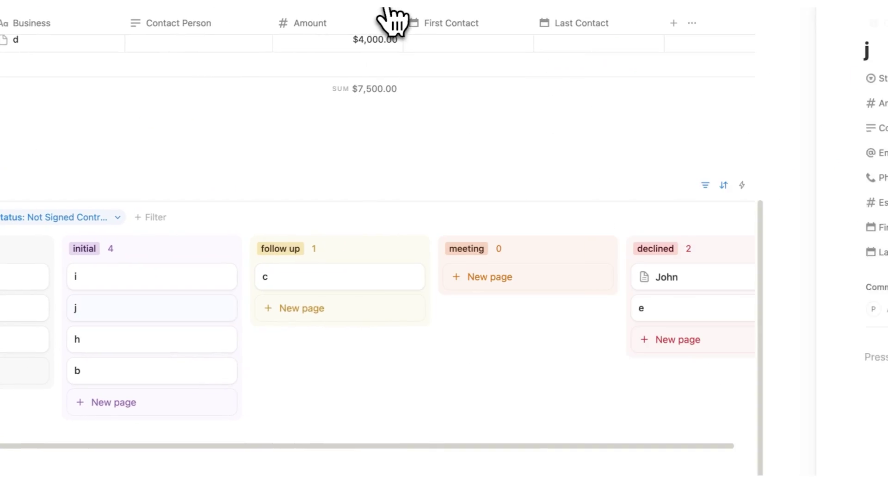
Step: Turn on the Last Contact property in the board's property visibility
click(792, 185)
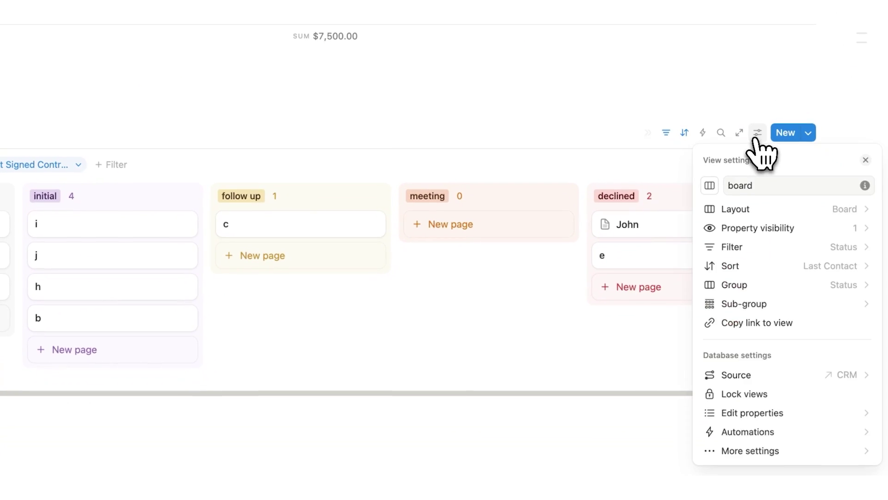
click(757, 227)
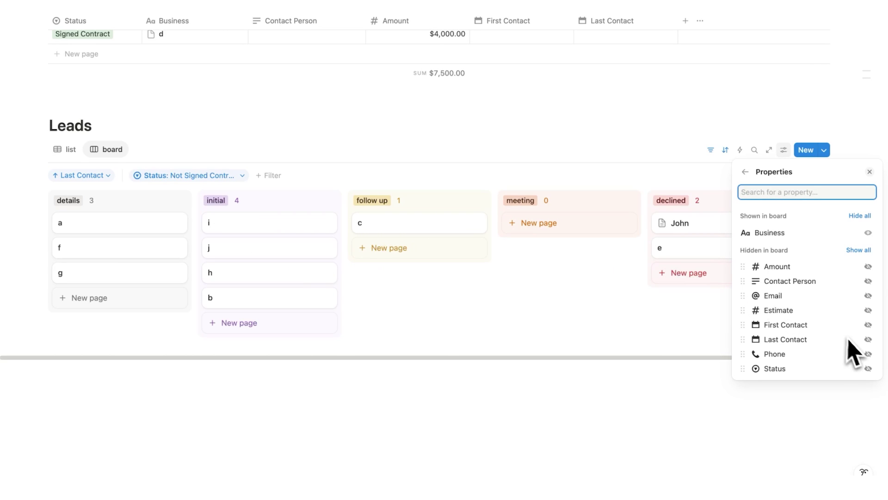
click(868, 339)
key(Escape)
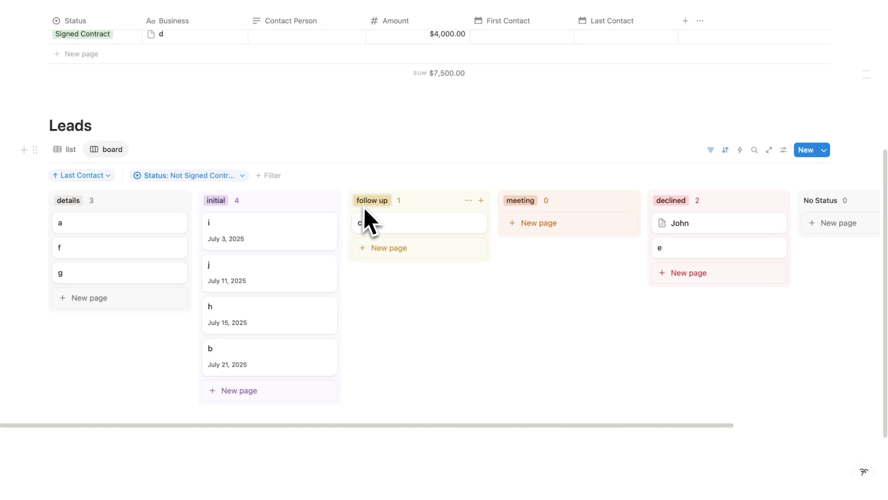
Step: Move card i into follow up and set its Last Contact to July 21, 2025
drag(276, 237, 410, 240)
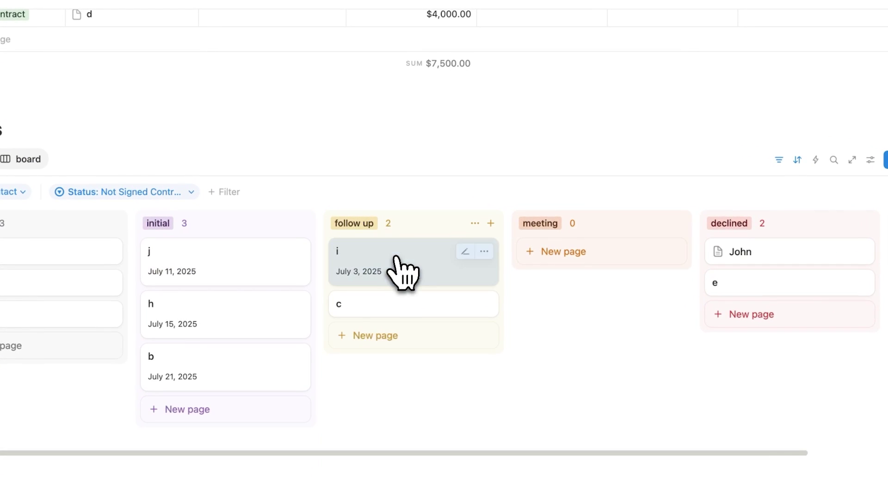
click(403, 273)
click(647, 227)
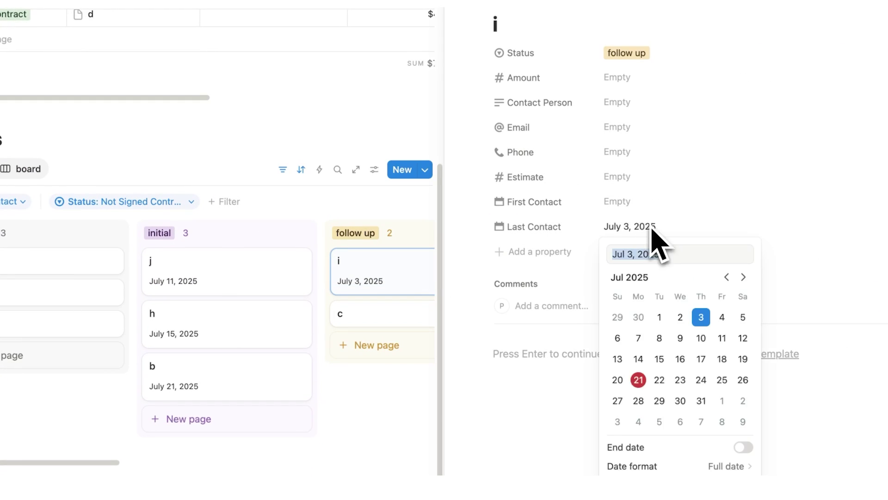
click(638, 380)
key(Escape)
key(Escape)
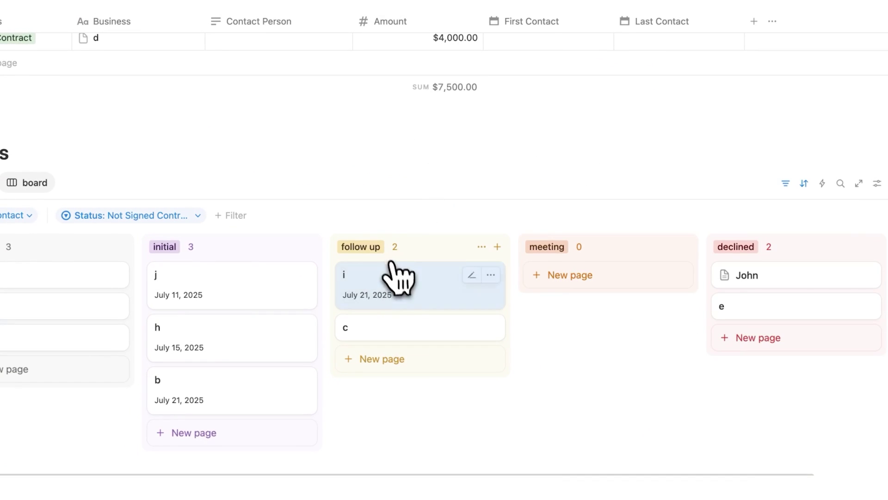
click(486, 437)
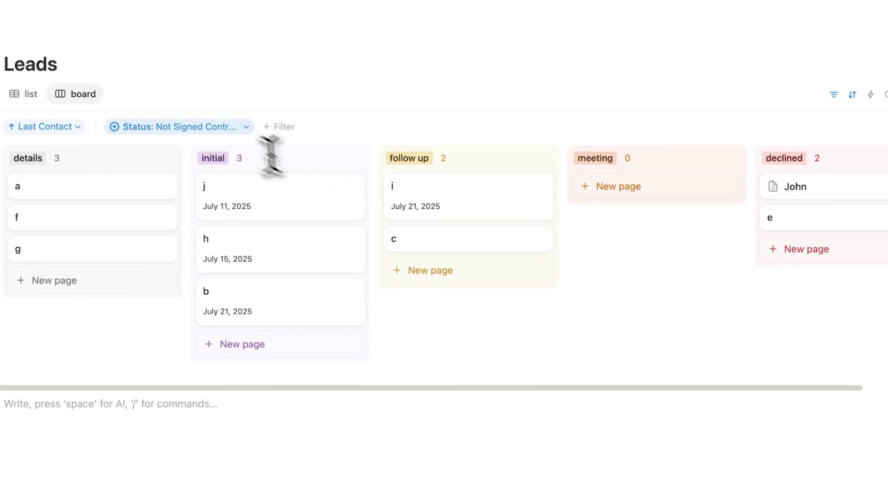
Step: Switch Leads back to the list view
click(23, 97)
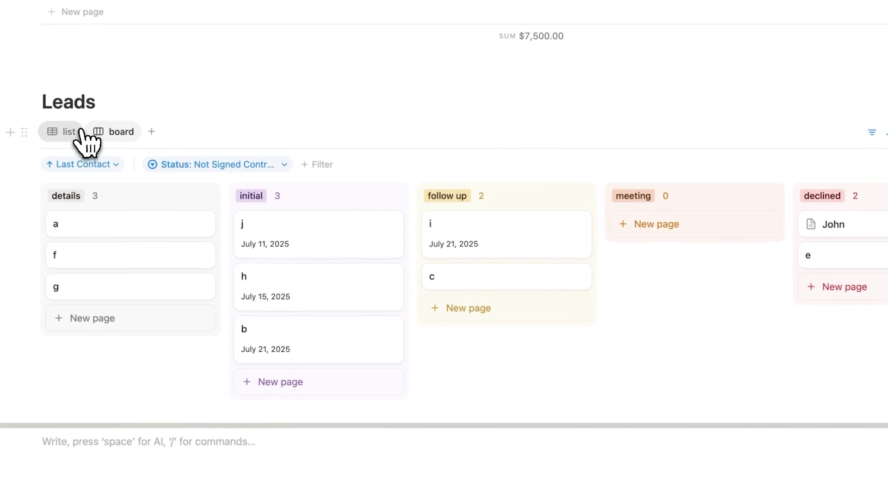
scroll(356, 252, down, 5)
scroll(463, 301, up, 10)
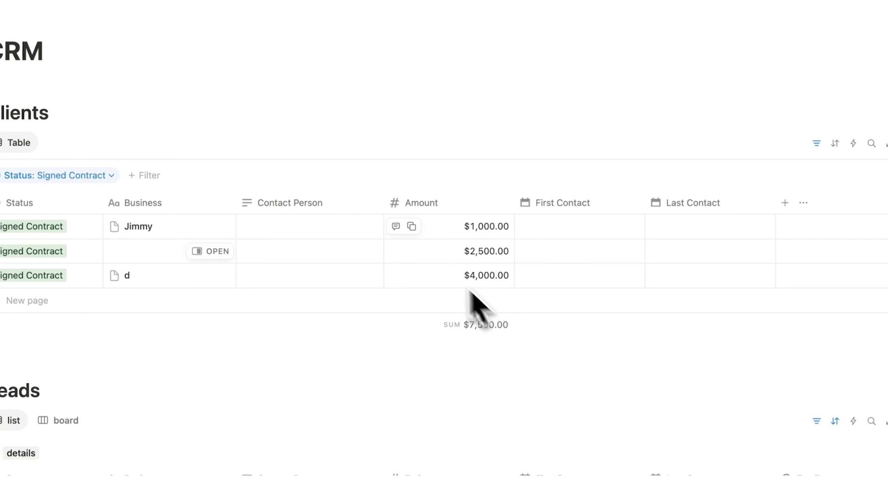
scroll(360, 209, down, 8)
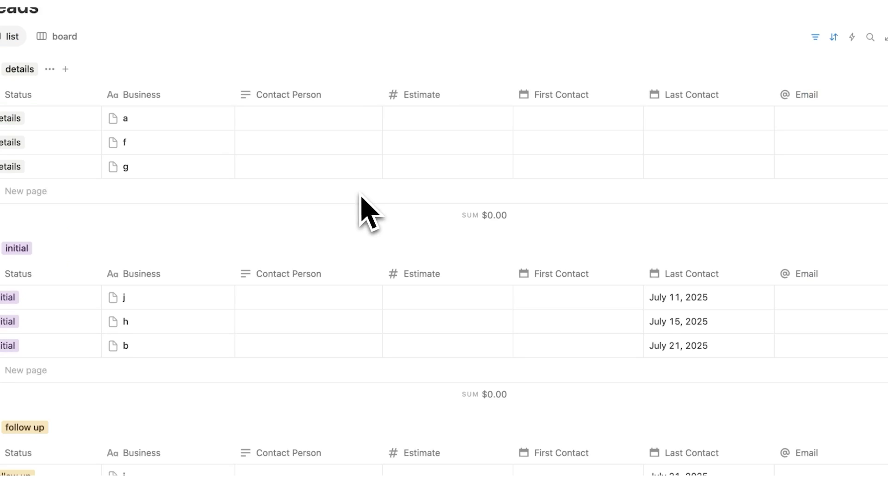
Step: On the board, change lead i's Status to Signed Contract
click(65, 141)
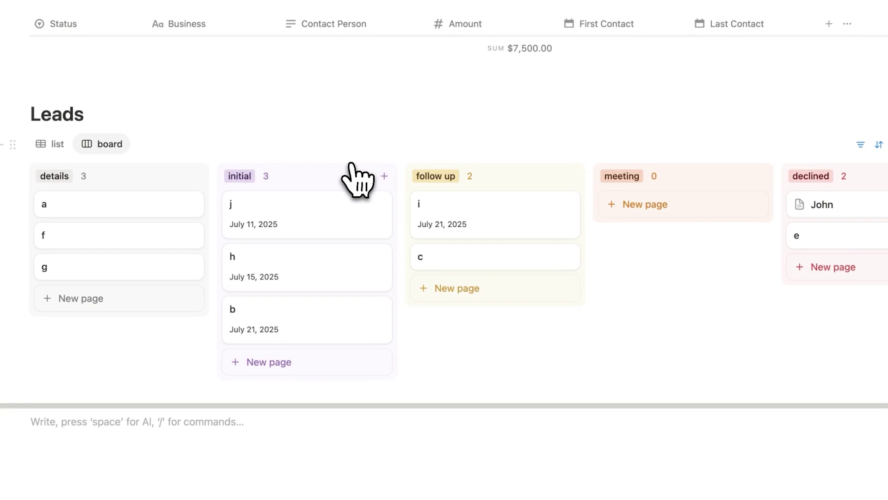
click(497, 220)
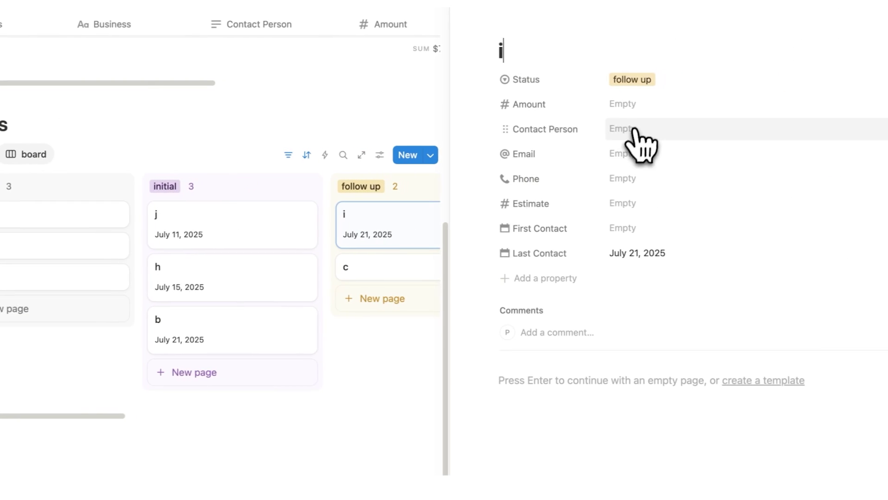
click(700, 82)
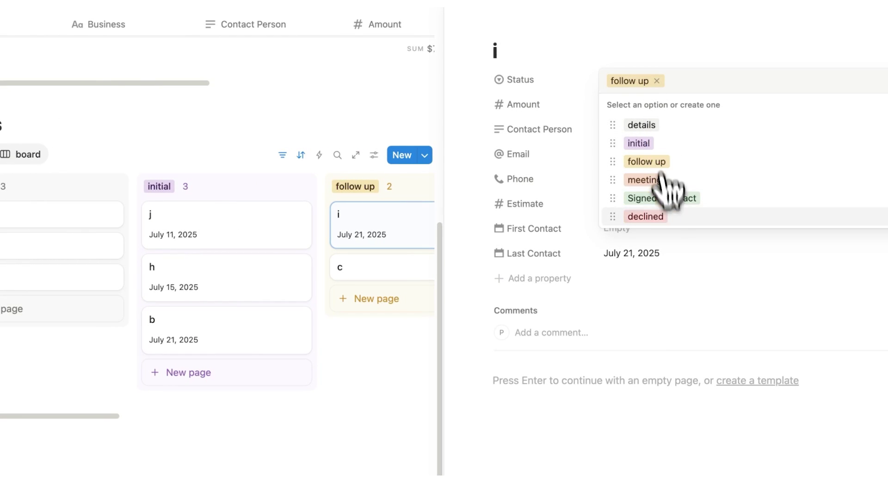
click(666, 199)
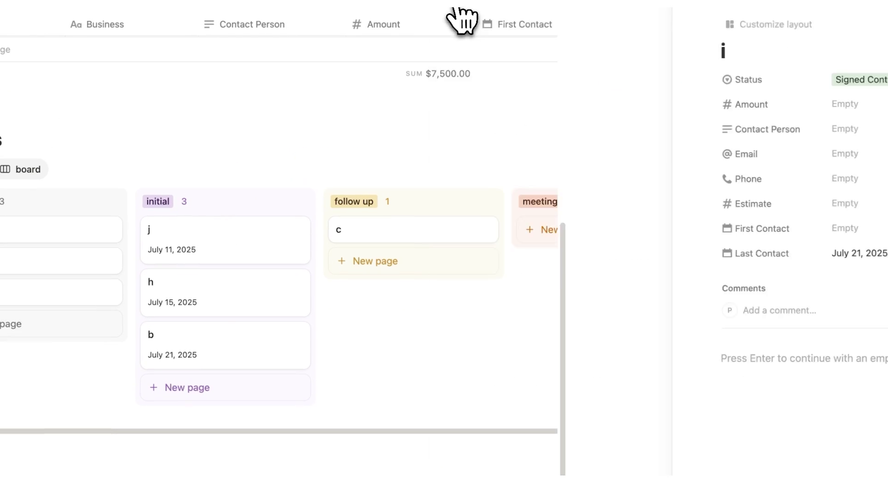
click(460, 20)
Step: Give lead i an Amount of $1,000 in Clients, making the sum $8,500
scroll(407, 225, up, 5)
click(470, 245)
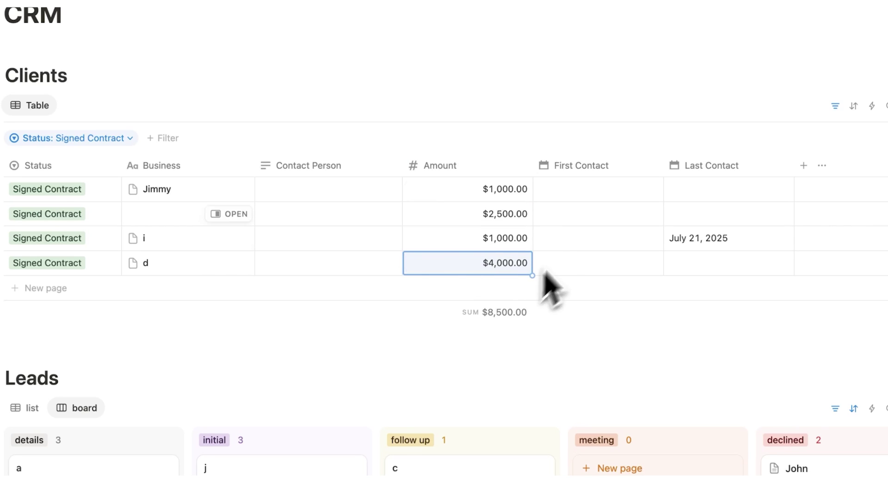
scroll(329, 102, down, 5)
scroll(135, 118, up, 5)
click(332, 54)
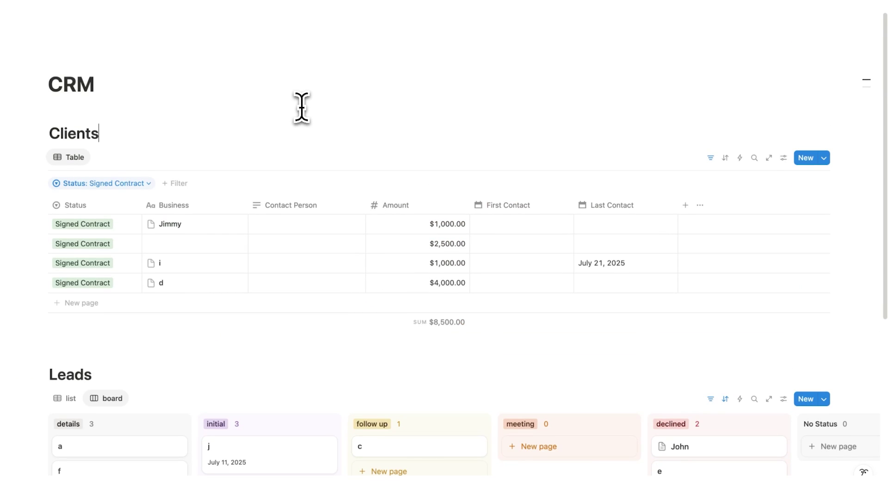